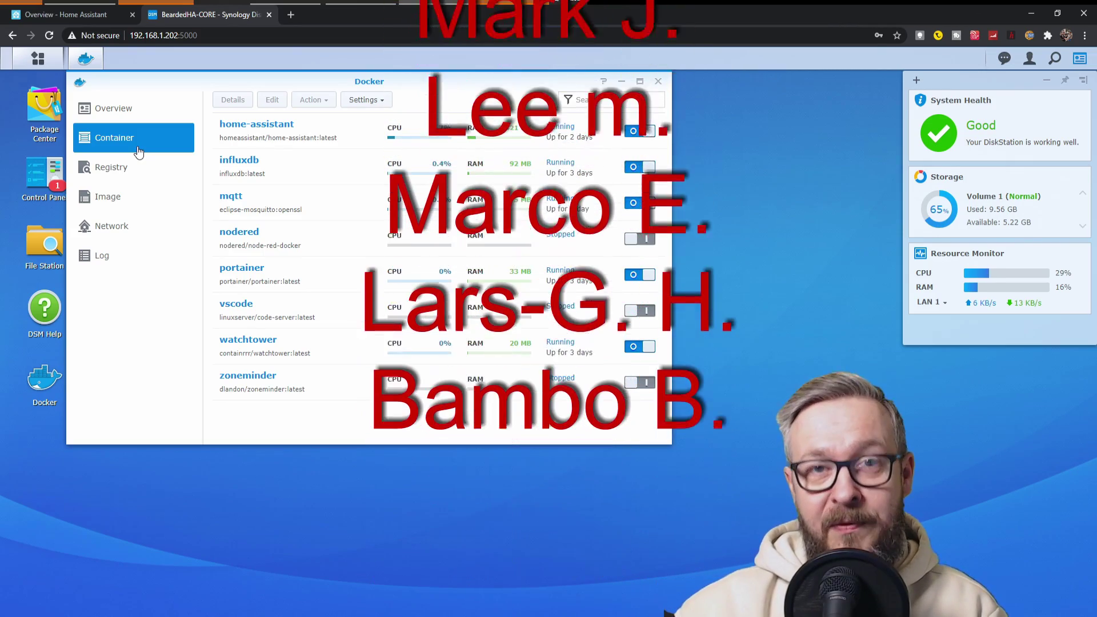
Show the Docker overview of container usage in Synology DSM
click(147, 116)
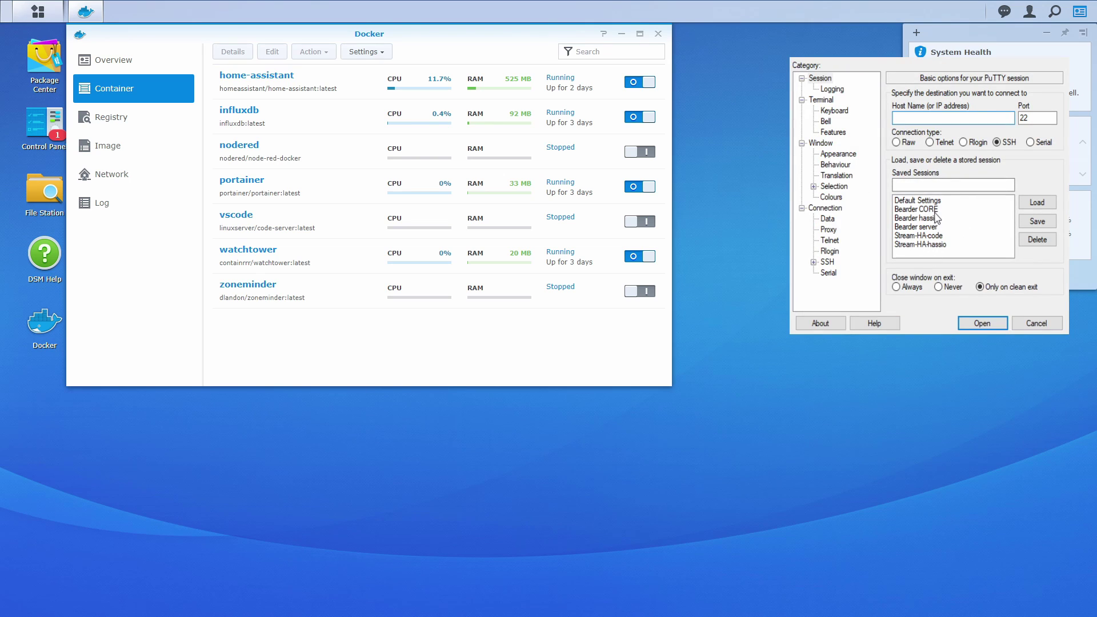
Load the saved CORE session and open the SSH connection to the NAS
click(932, 209)
click(1036, 202)
click(982, 323)
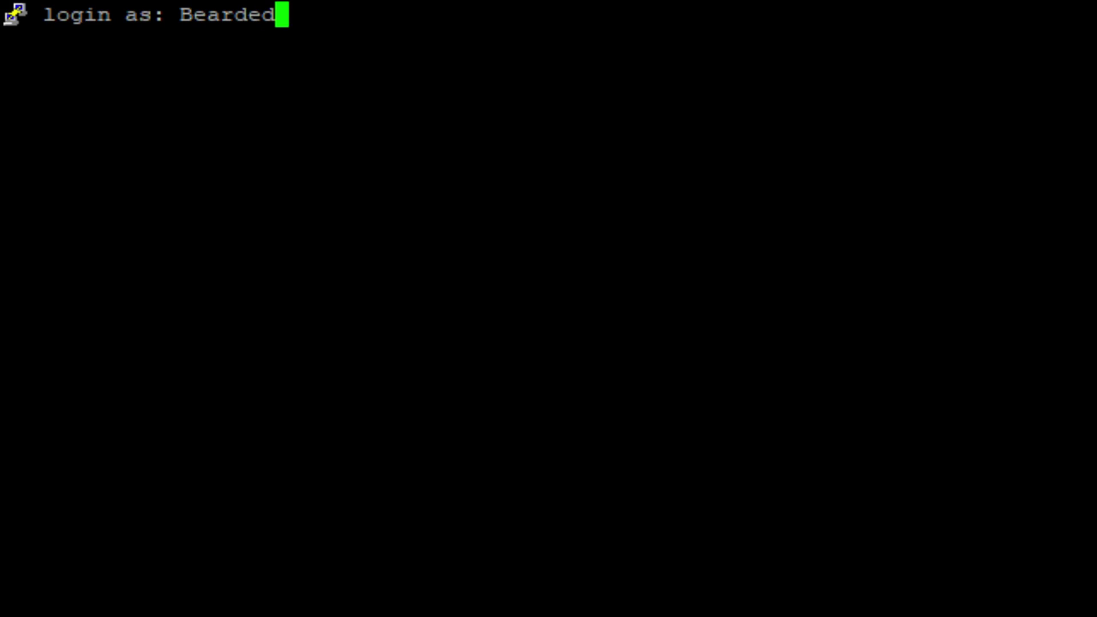
Log in with the NAS username and password, retrying after access denied, then clear the terminal
key(Return)
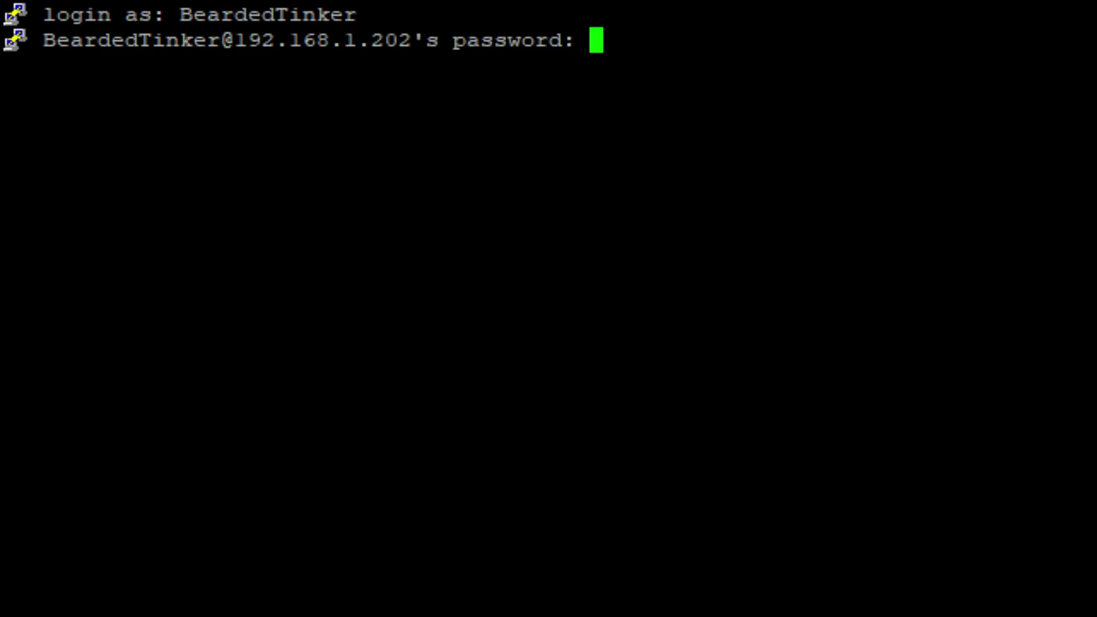
key(Return)
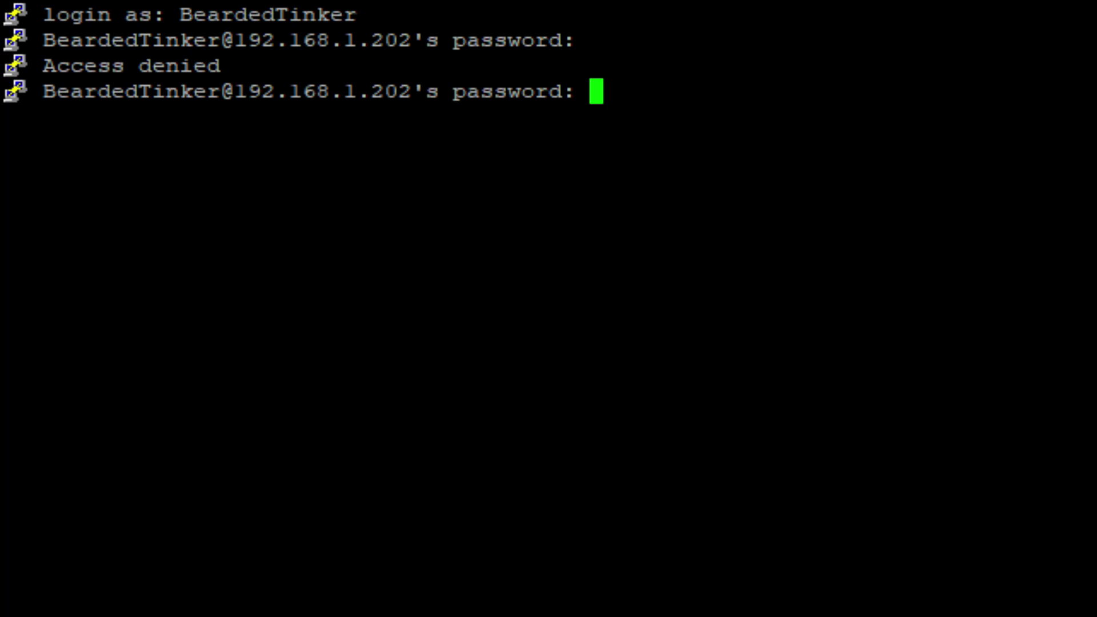
key(Return)
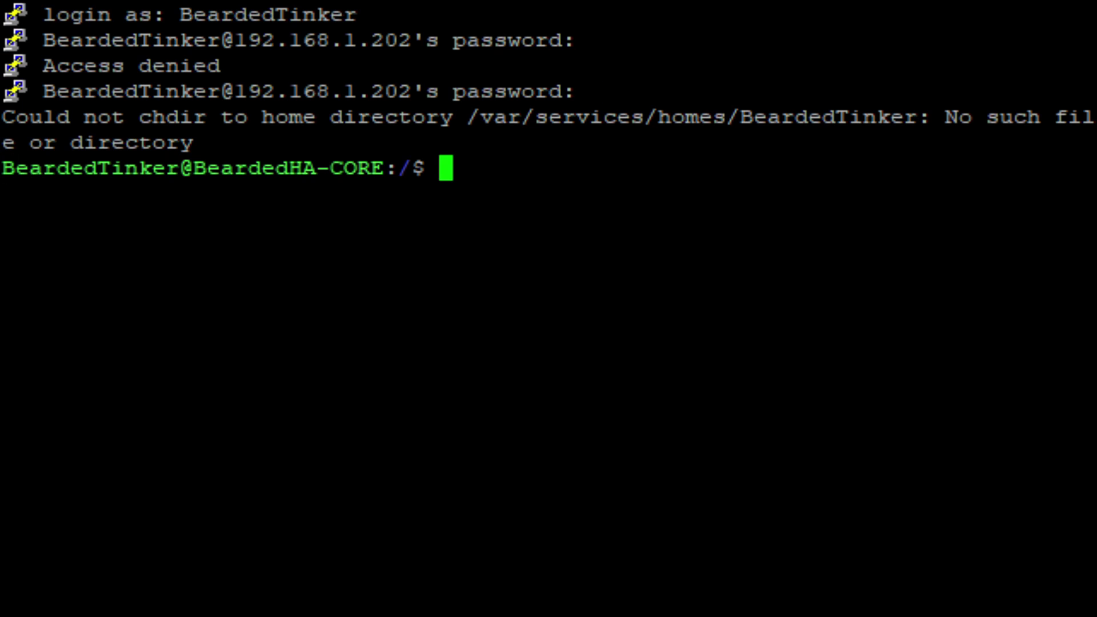
key(Return)
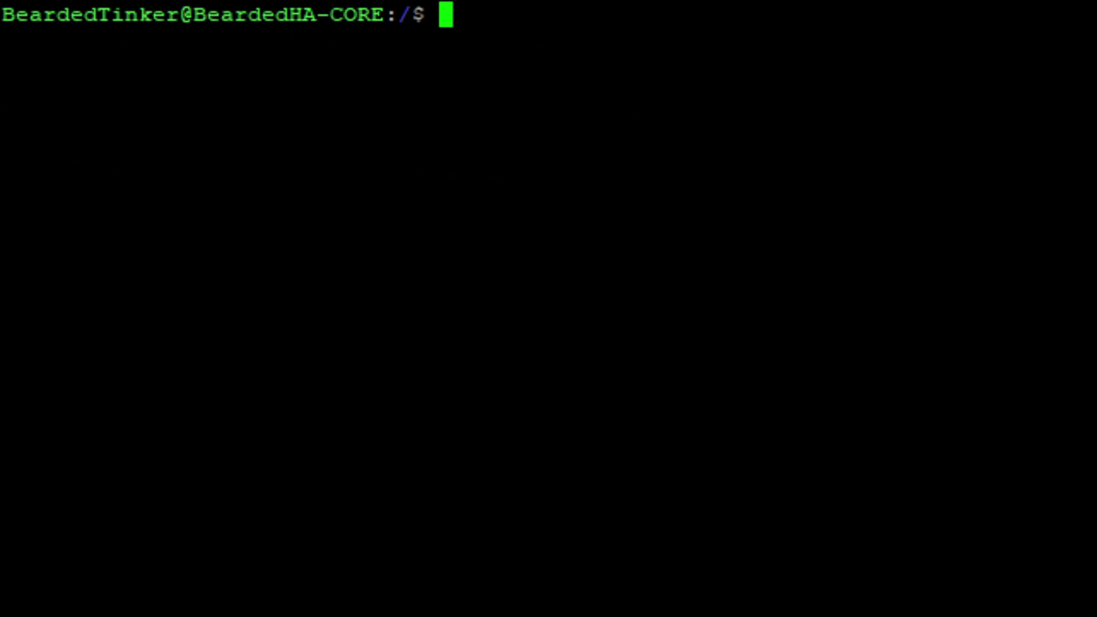
Go to /volume1/docker and create the mqtt folder there
text(cd /volu)
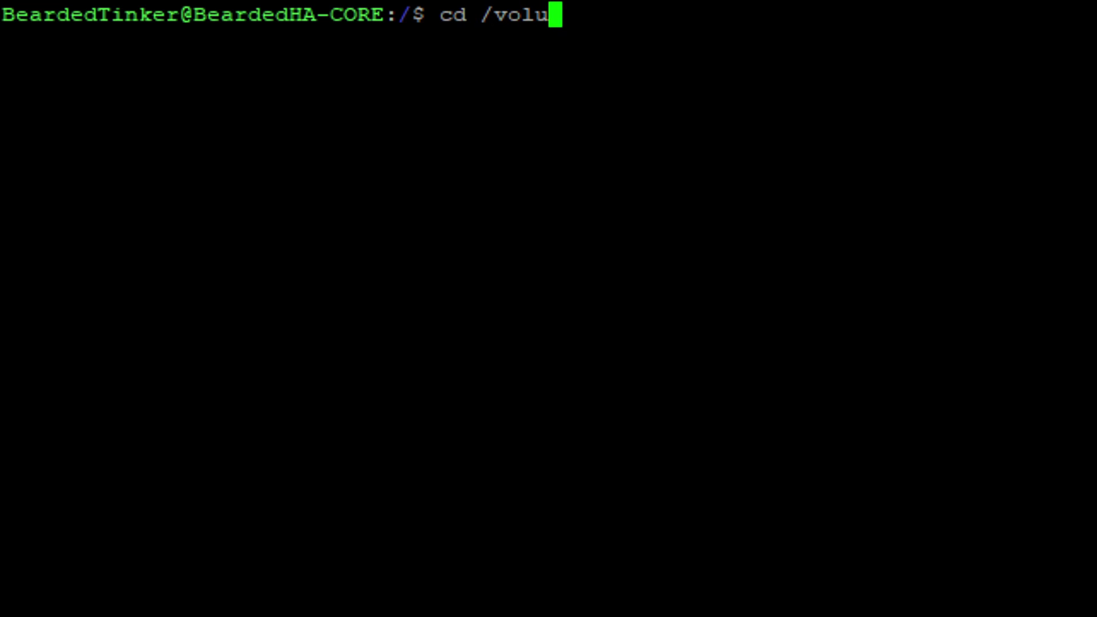
text(me1/doc)
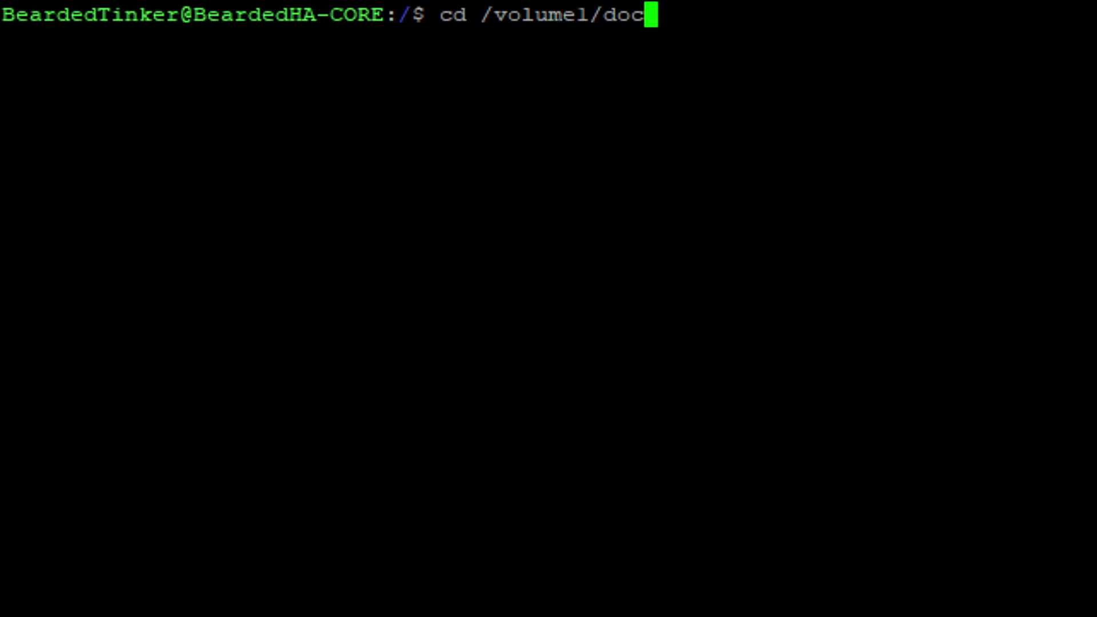
text(ker)
key(Return)
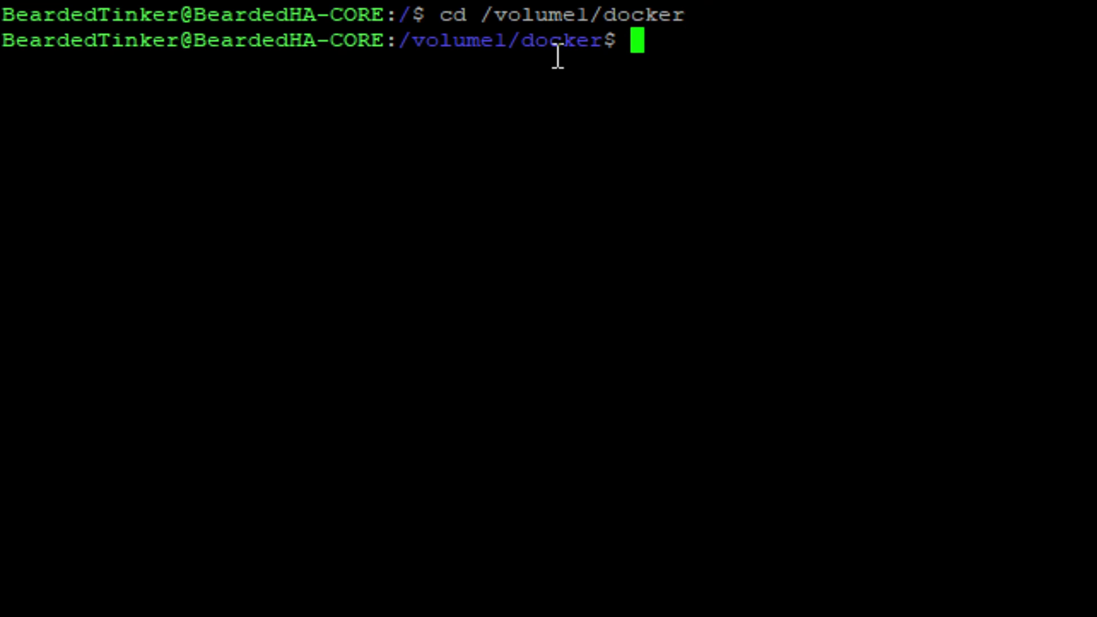
text(mkdir)
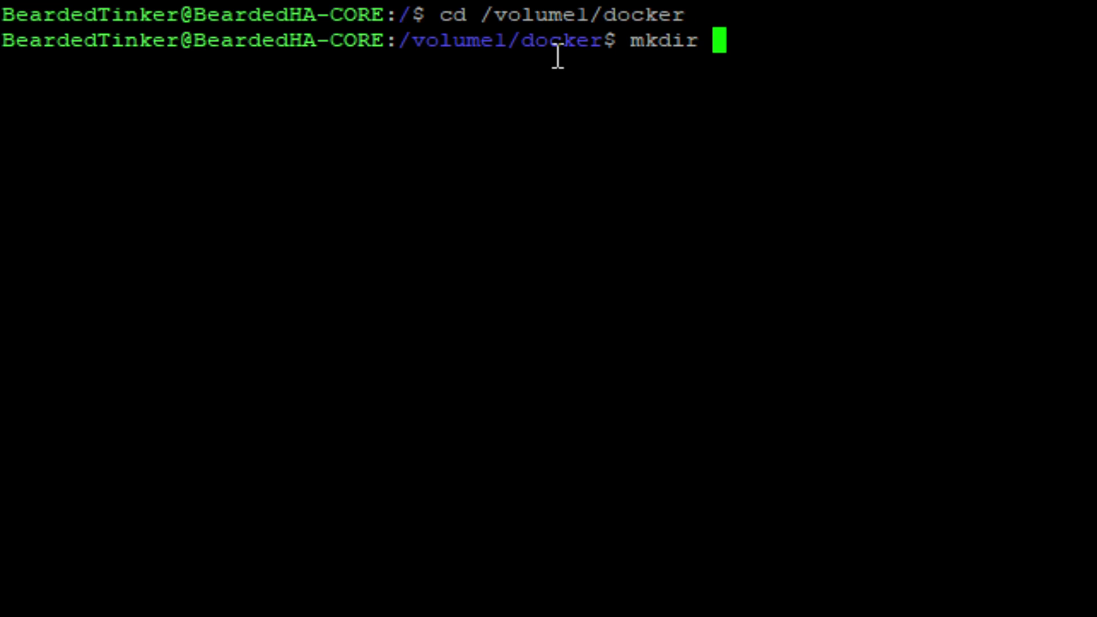
text( mqtt)
key(Return)
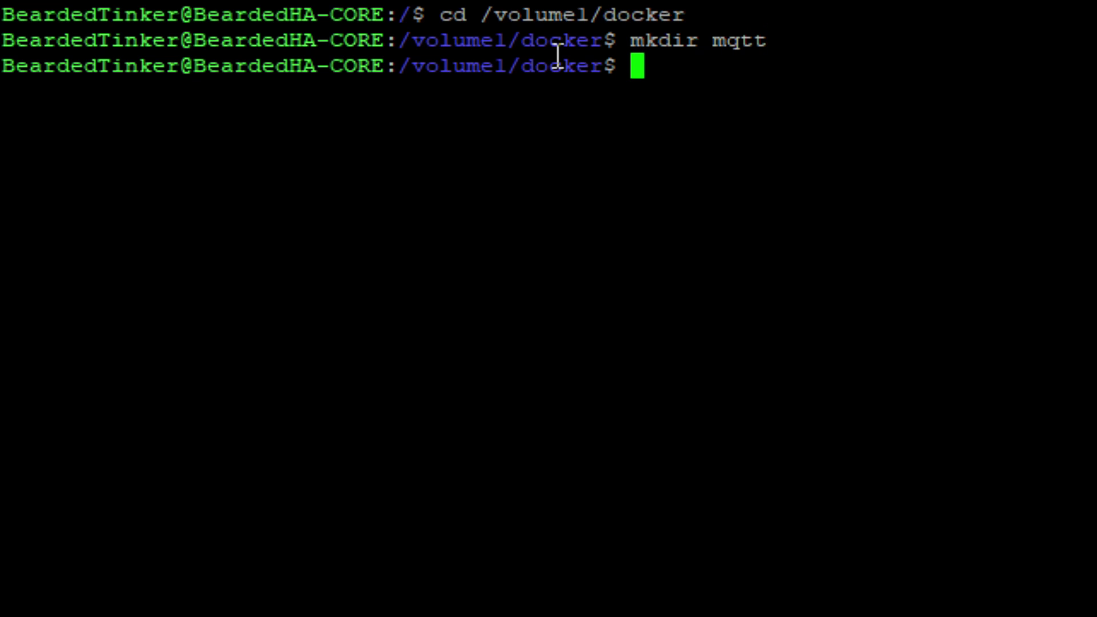
Create the config, data and log subfolders inside mqtt
text(mk)
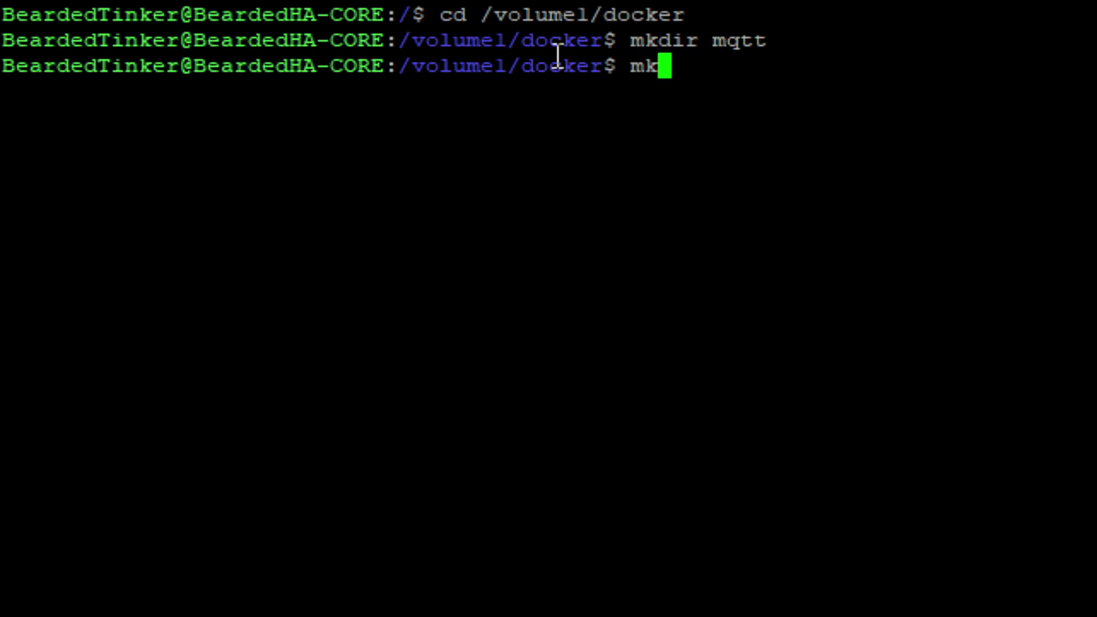
text(dir mqtt/config)
key(Return)
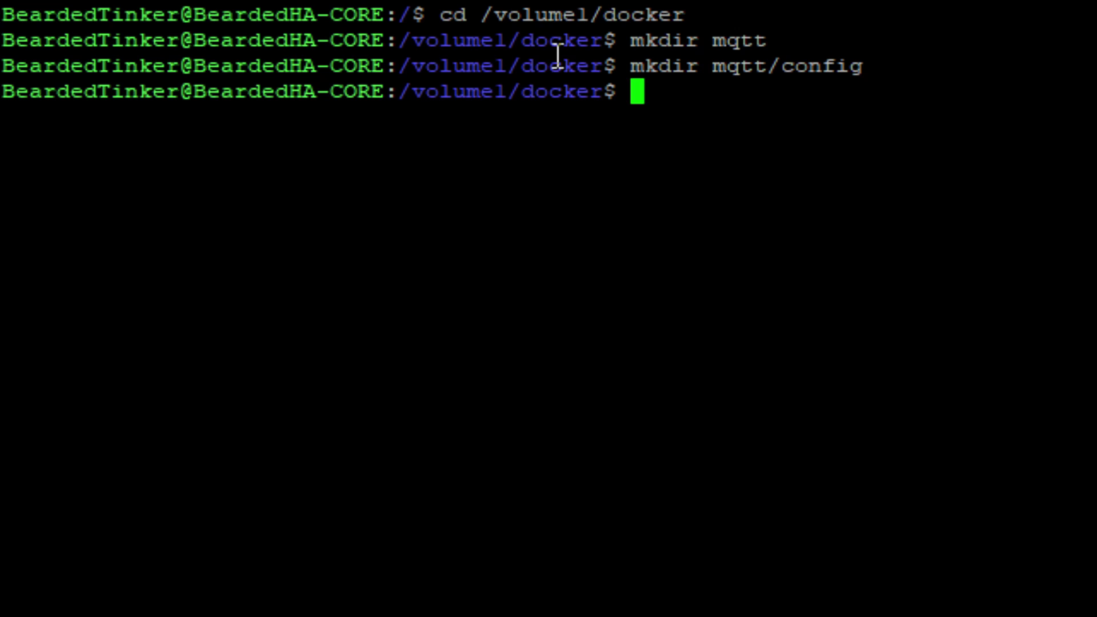
key(Up)
key(BackSpace)
key(BackSpace)
key(BackSpace)
key(BackSpace)
key(BackSpace)
key(BackSpace)
text(data)
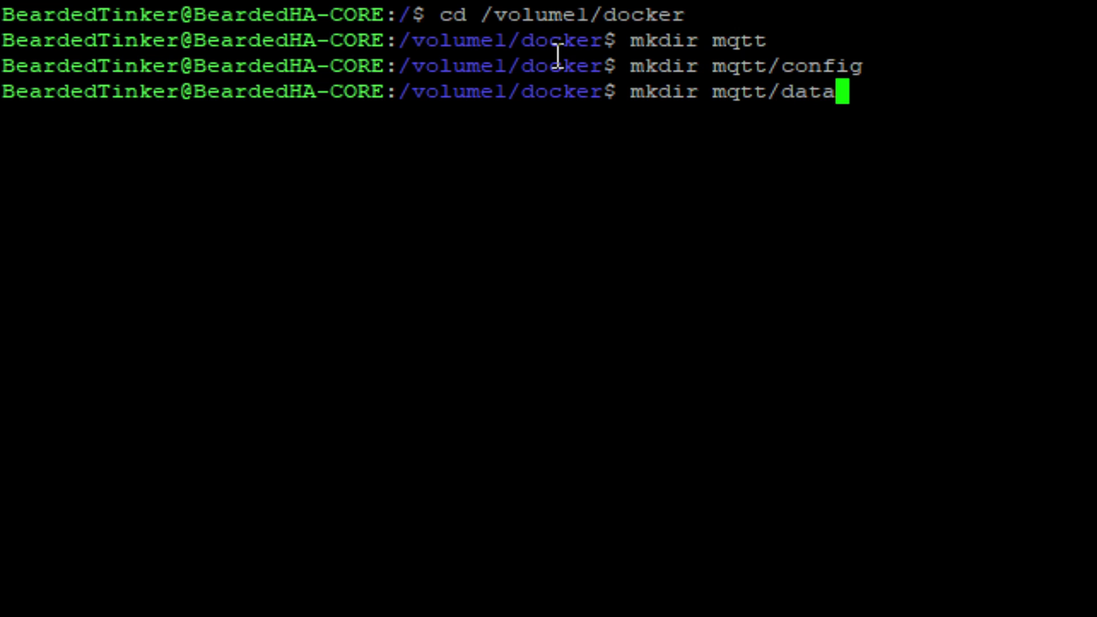
key(Return)
key(Up)
key(BackSpace)
key(BackSpace)
key(BackSpace)
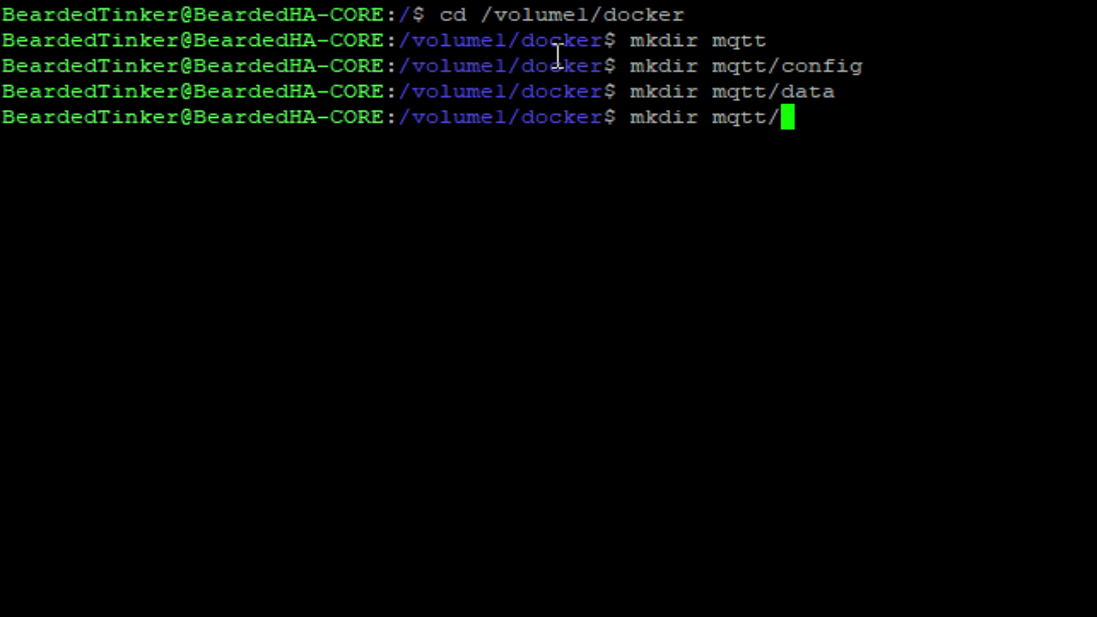
text(log)
key(Return)
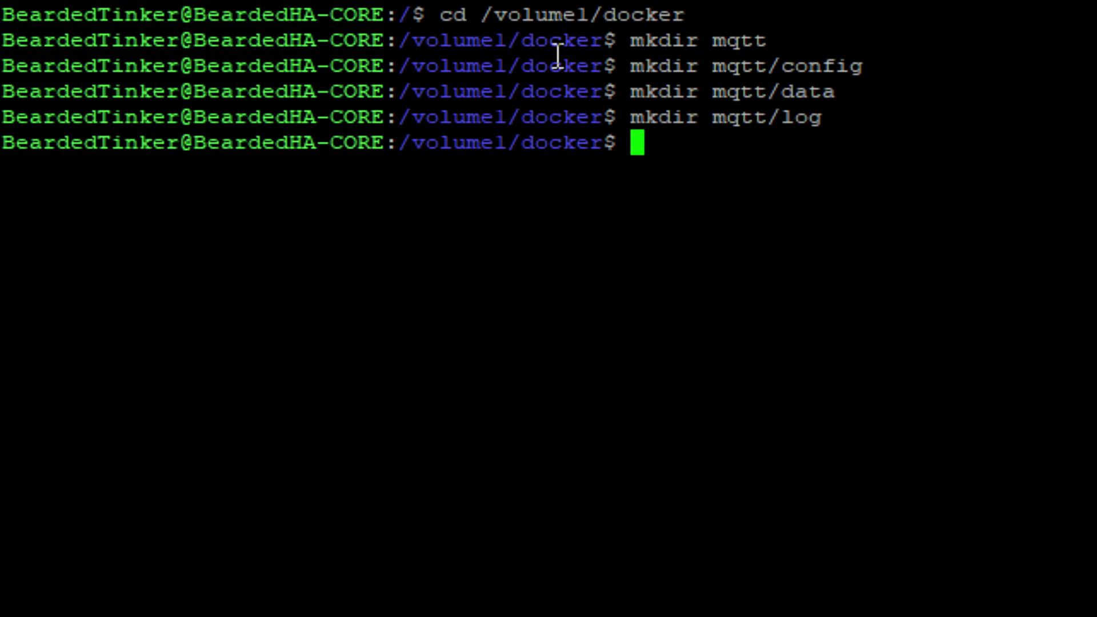
Move into the mqtt folder and list its contents
text(cd mqtt)
key(Return)
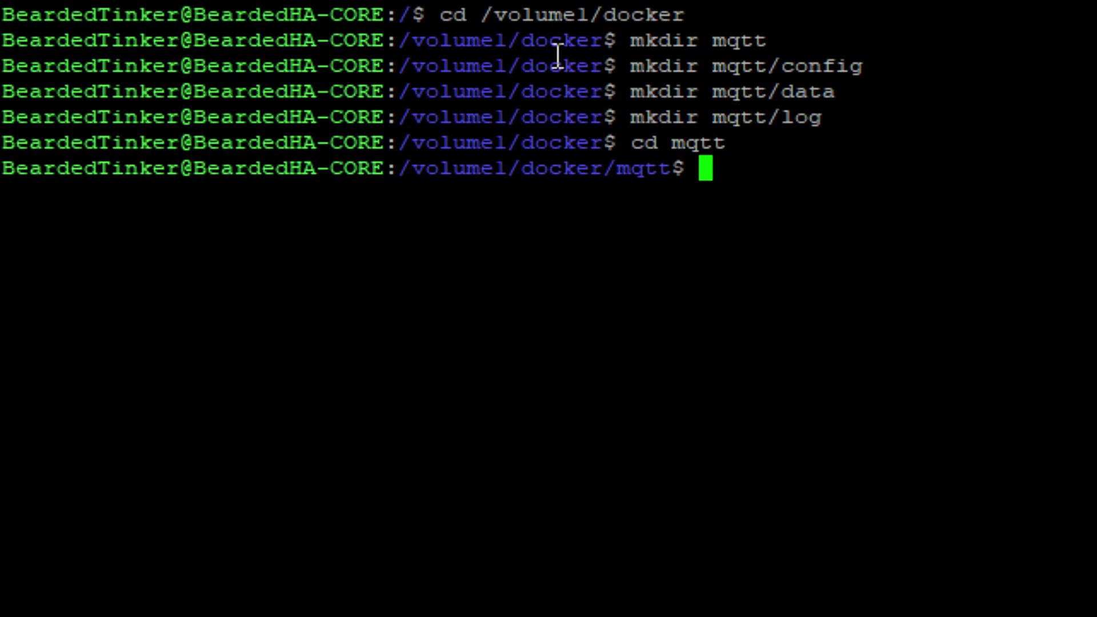
text(ls)
key(Return)
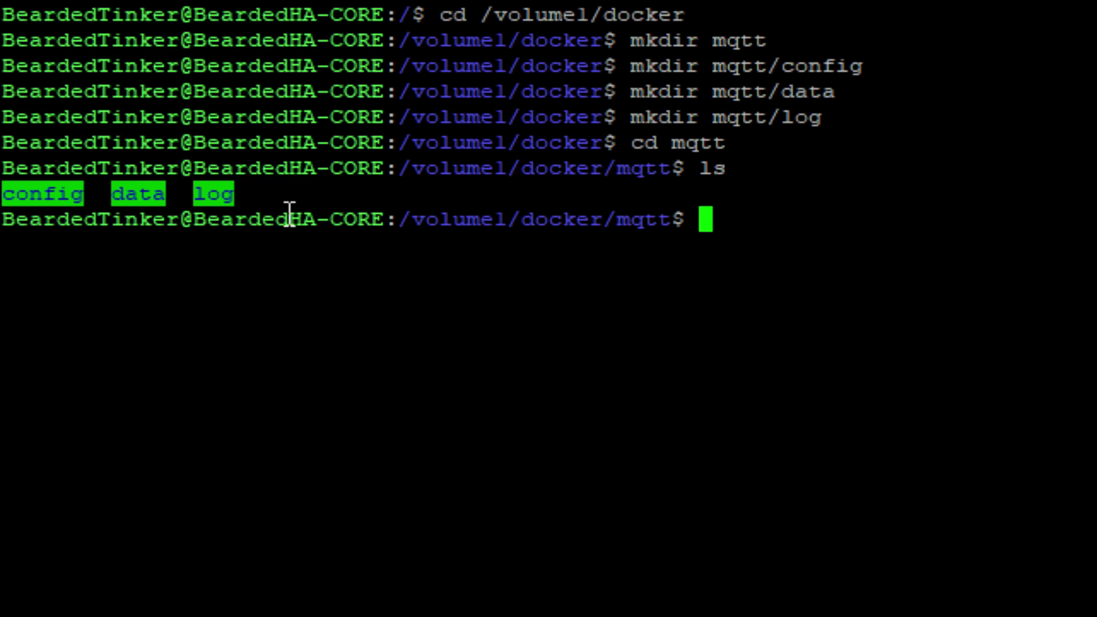
Move into the config subfolder, clear the screen, and start vi on a new mosquitto.conf
text(cd co)
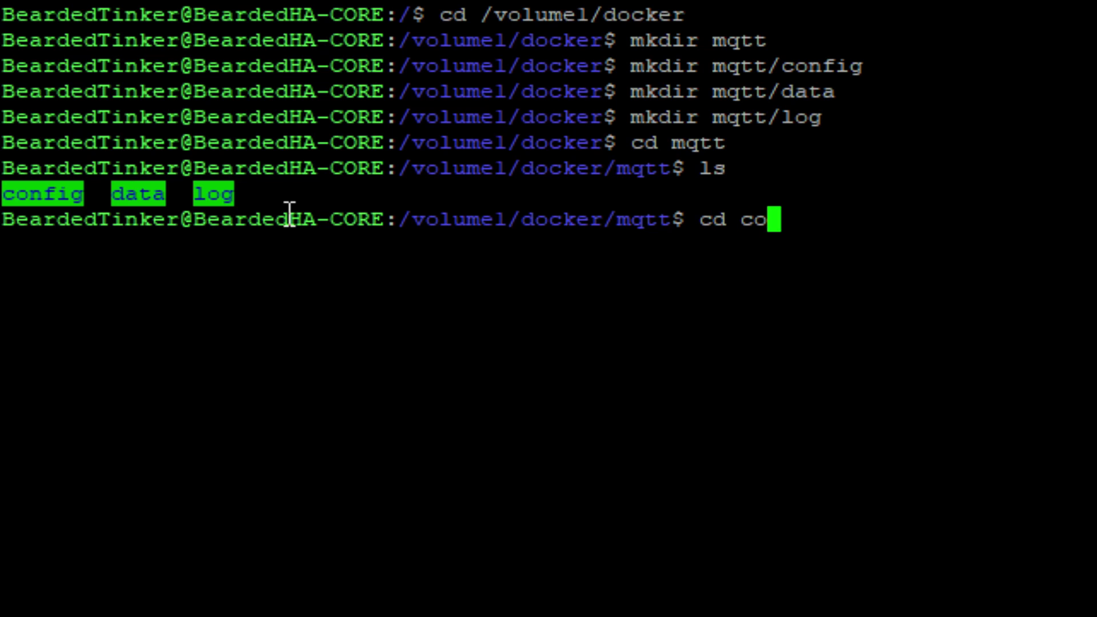
text(nfig)
key(Return)
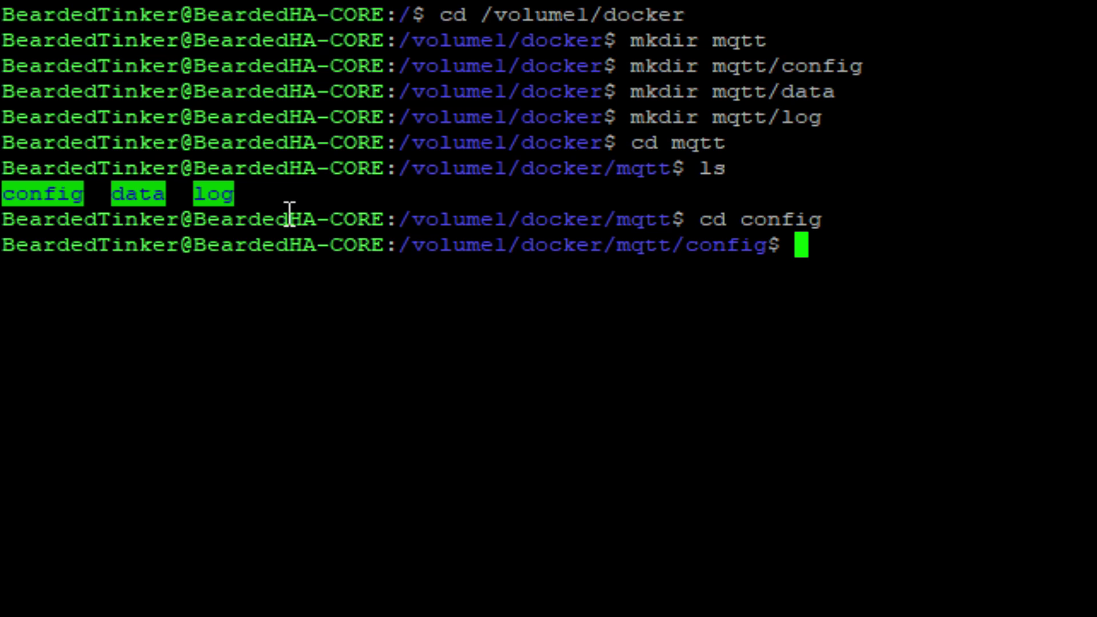
text(clear)
key(Return)
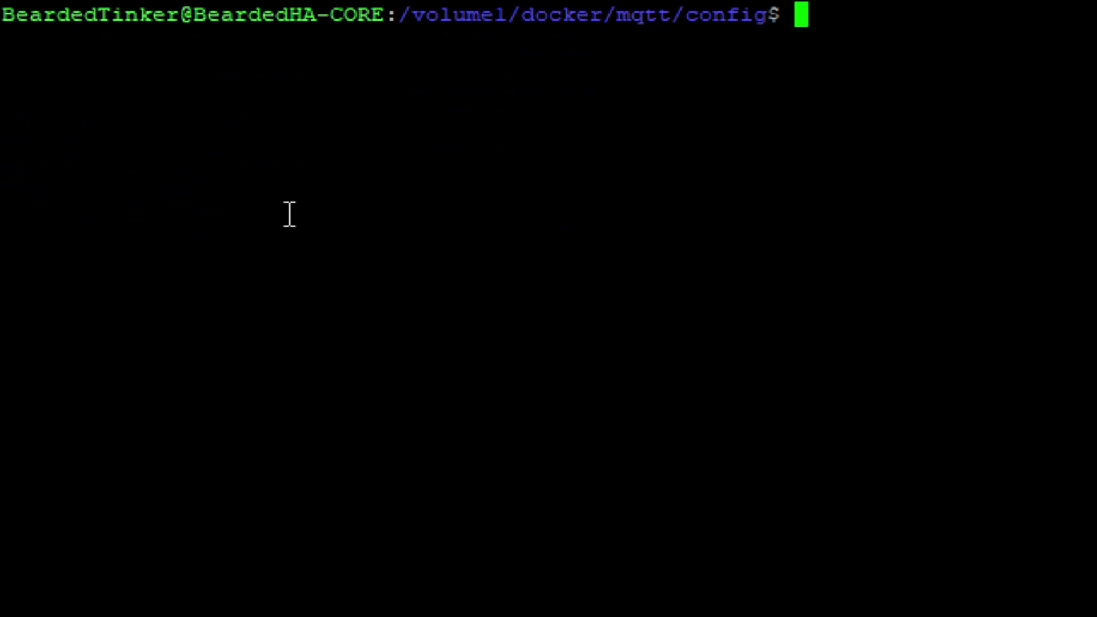
text(vi )
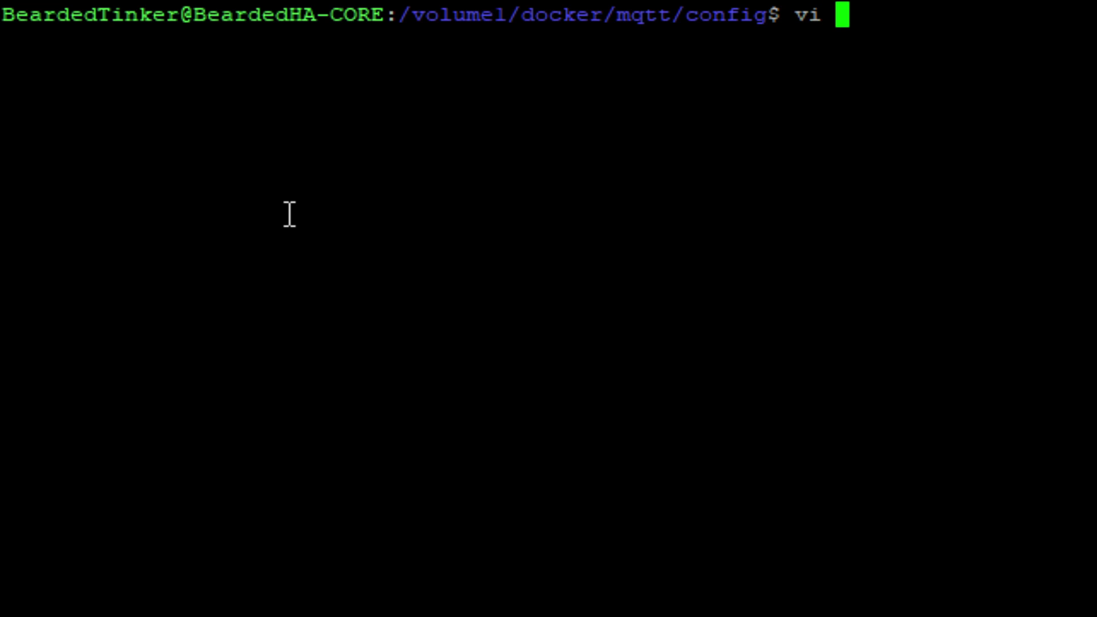
text(mos)
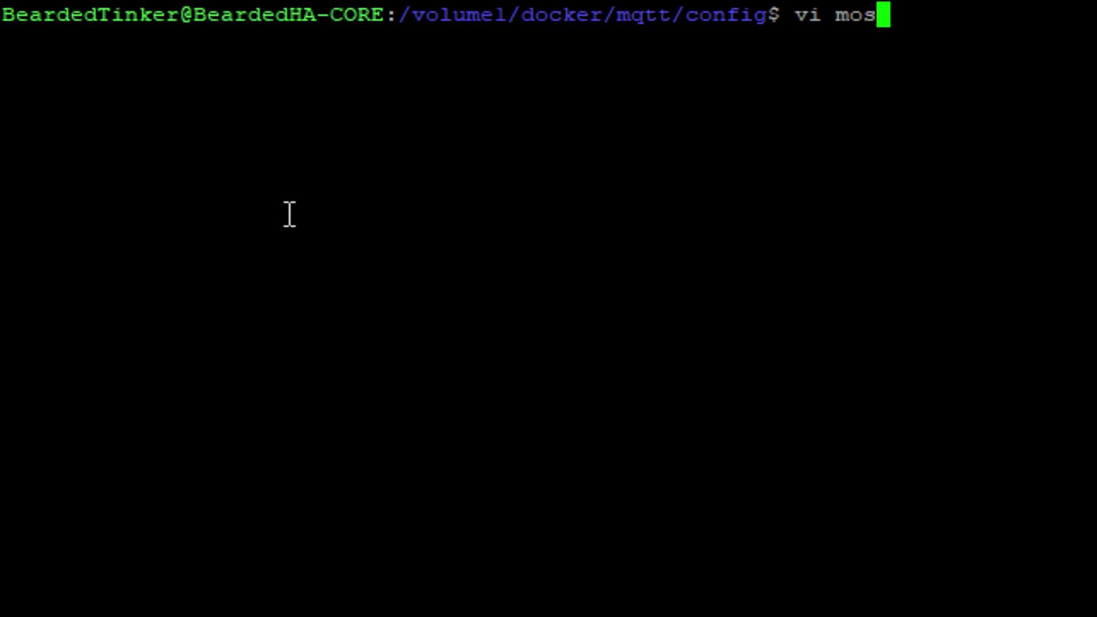
text(quitt)
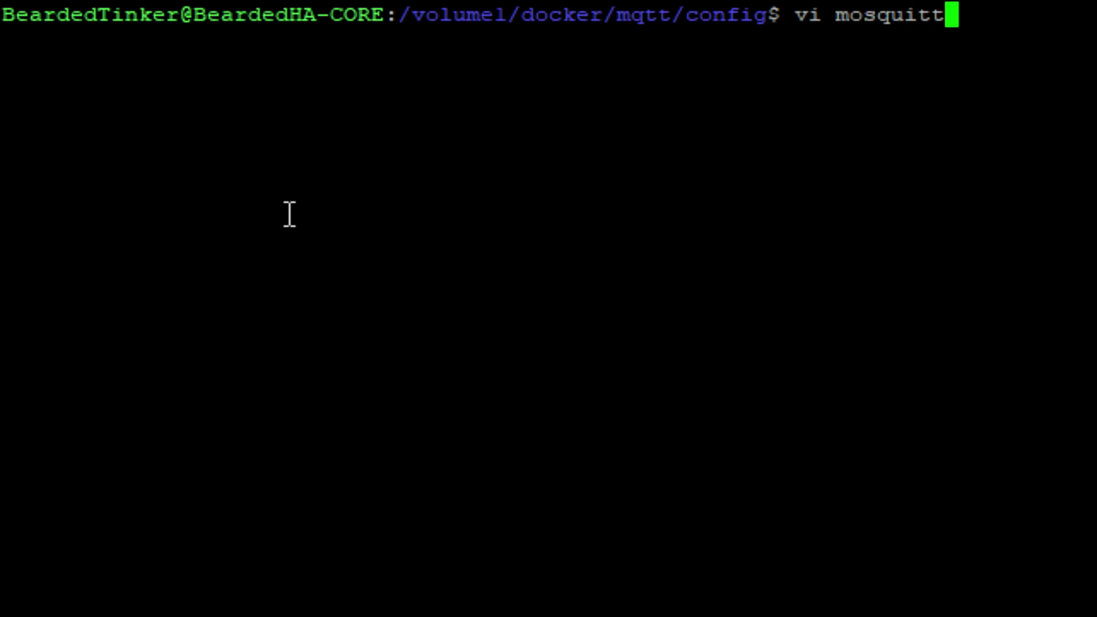
text(o.conf)
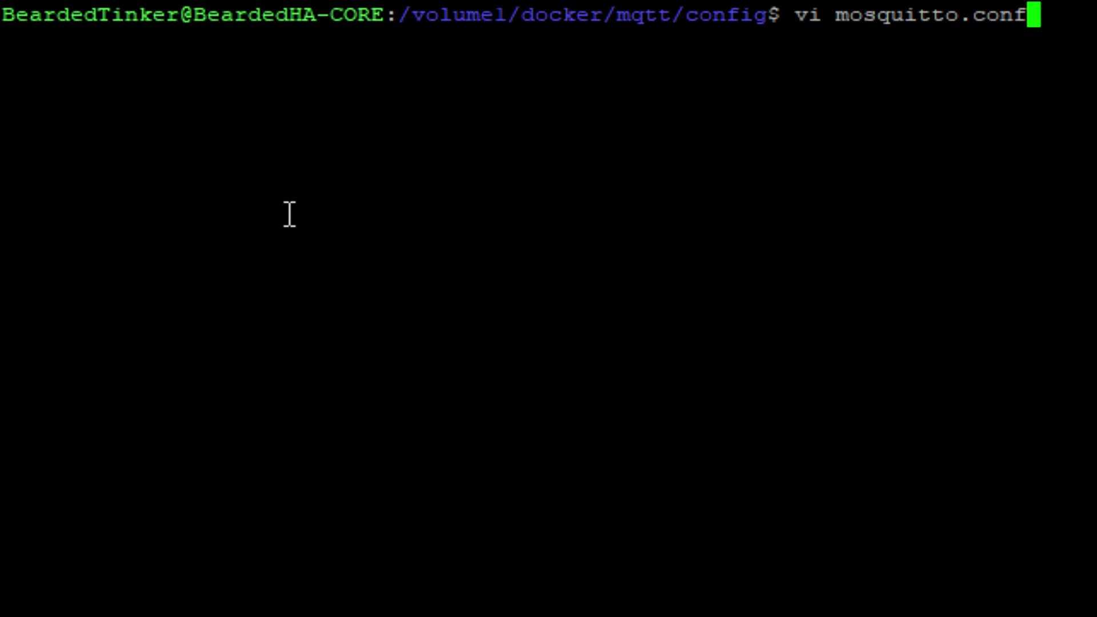
key(Return)
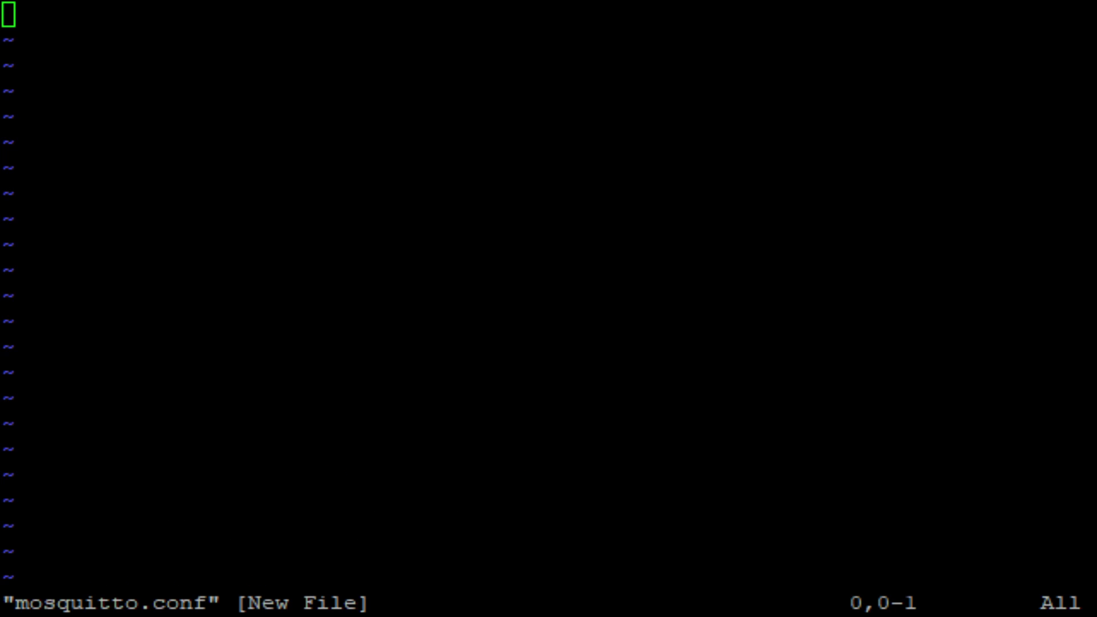
Enter vi insert mode and start typing 'persistence true' as the first line
click(323, 174)
key(i)
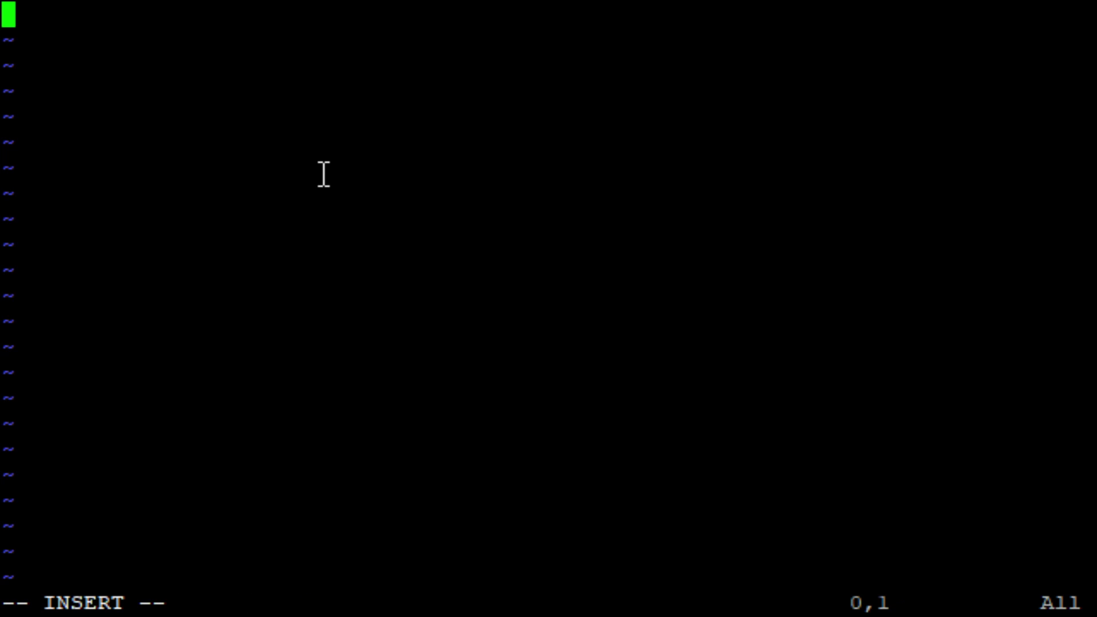
Finish the 'persistence true' line, then add 'persistence_location /mosquitto/data' below it and start a new line
text(persist)
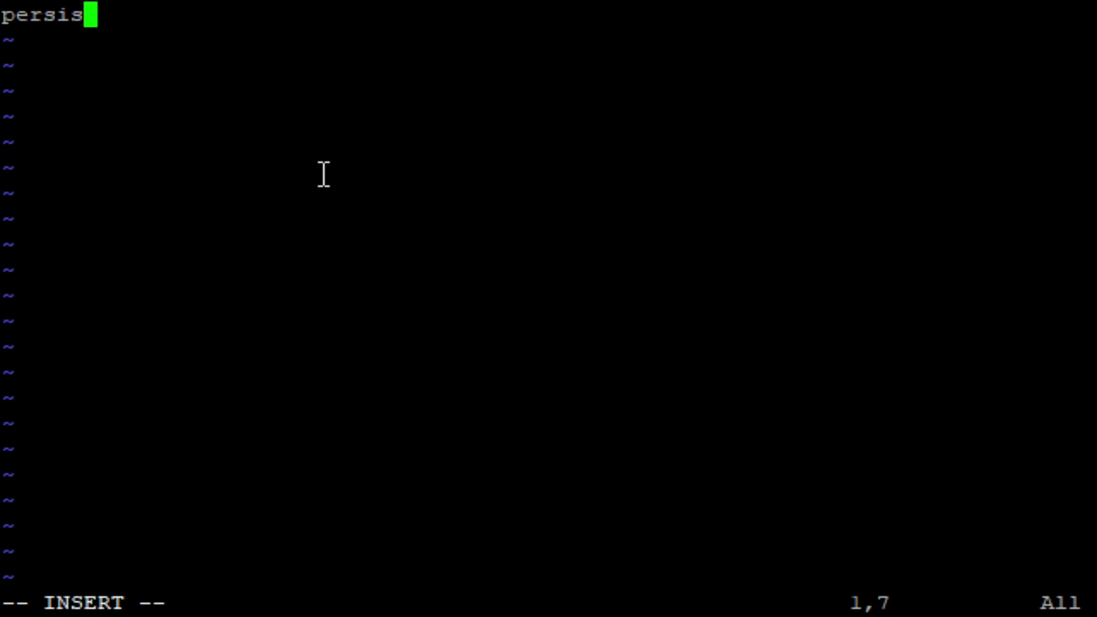
text(ence tu)
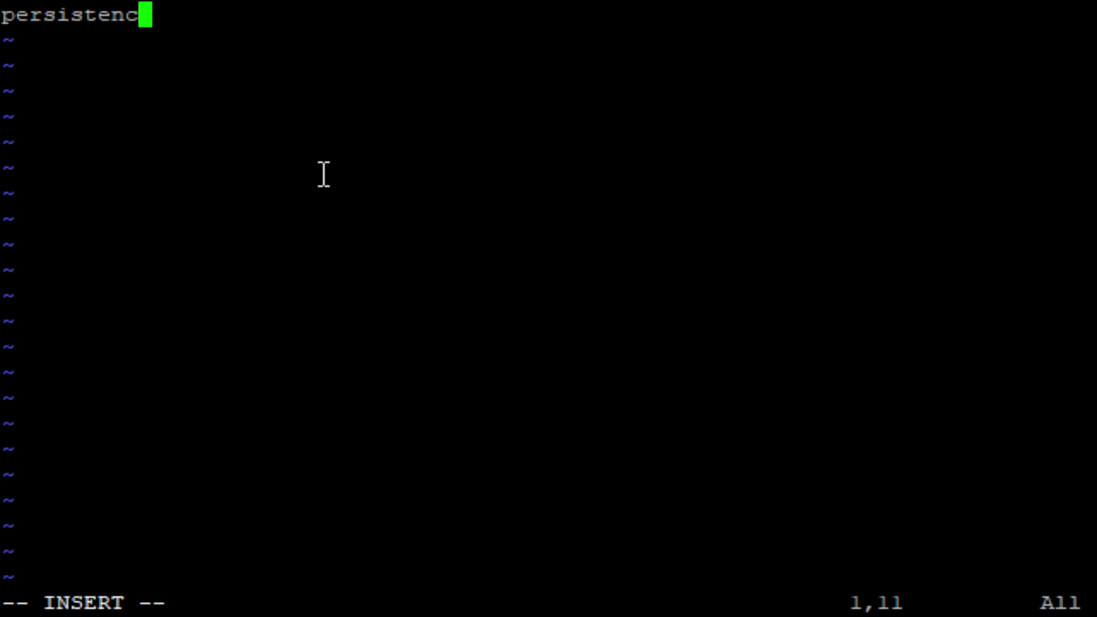
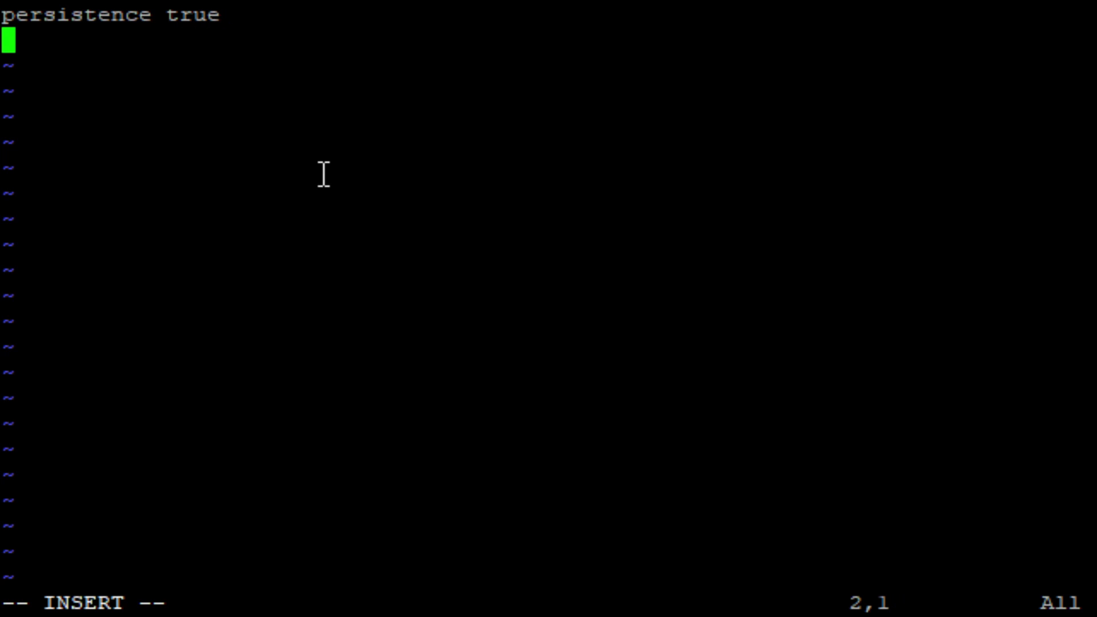
Finish the 'persistence true' line, then add 'persistence_location /mosquitto/data' below it and start a new line
text(persis)
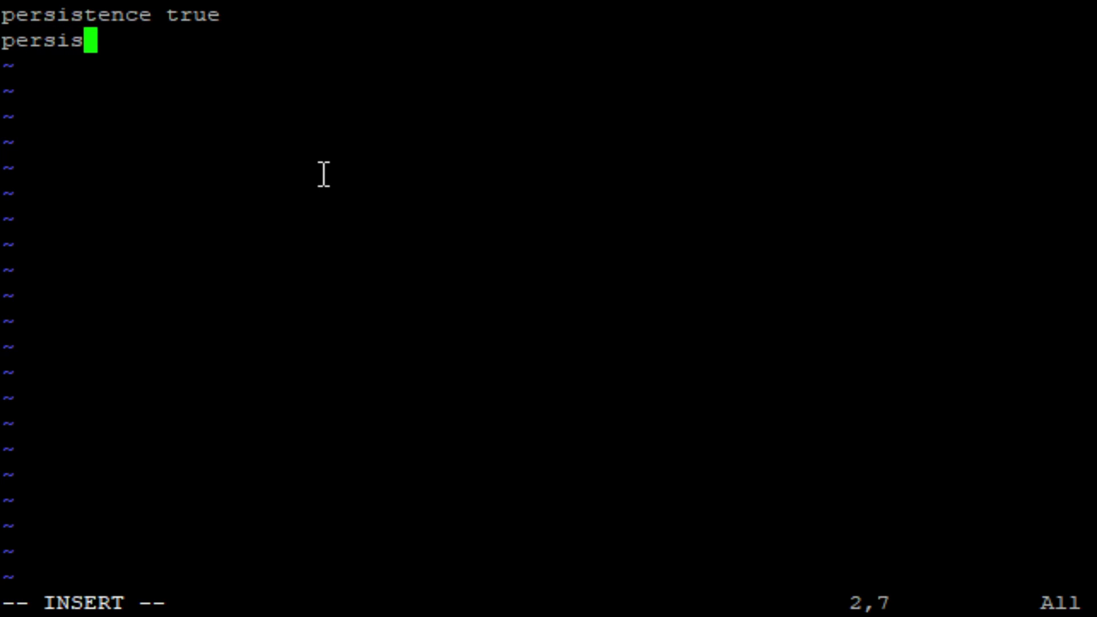
text(tence_)
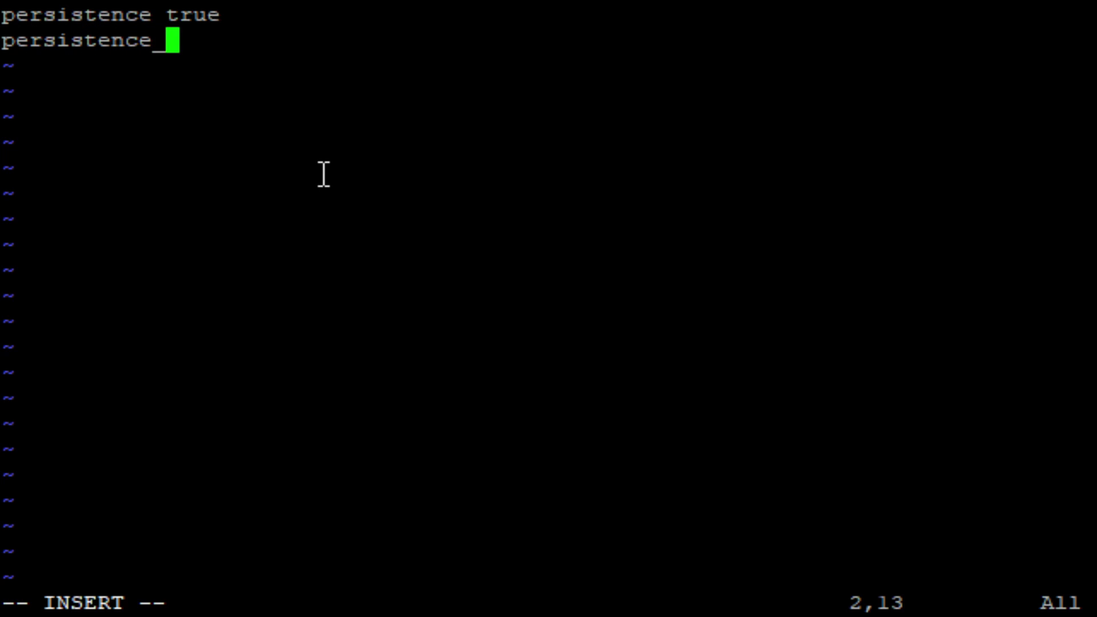
text(location)
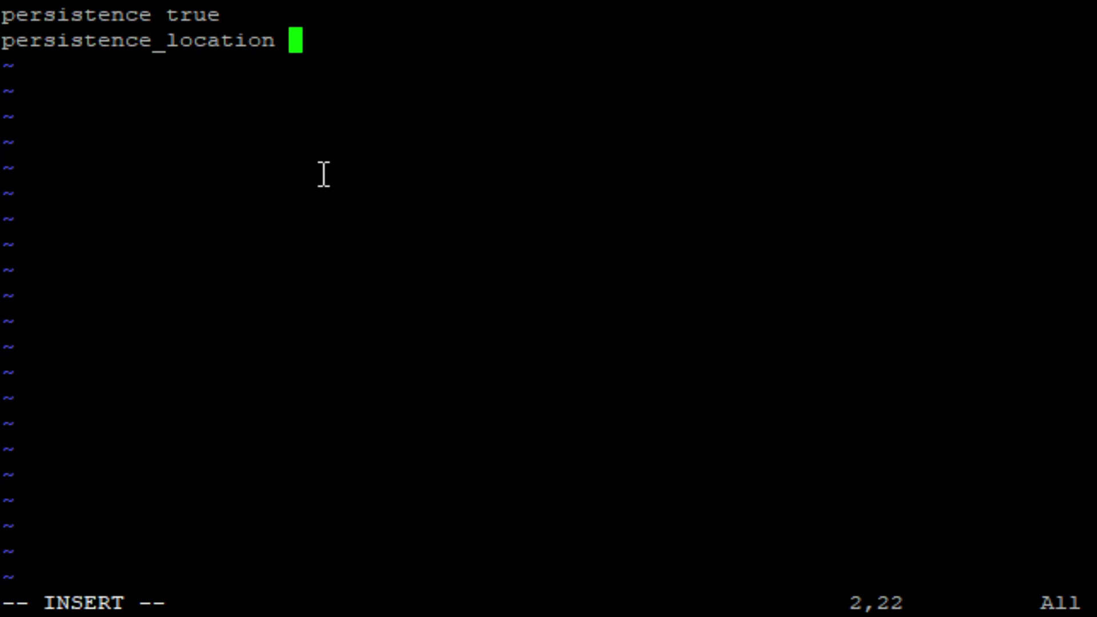
text(/mosquit)
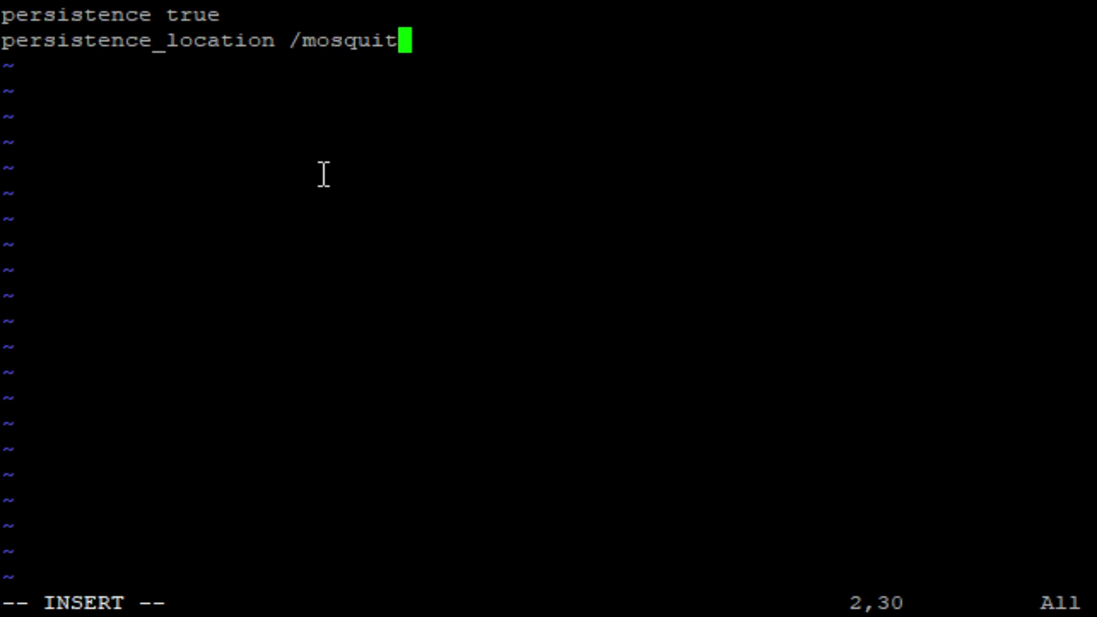
text(to/data)
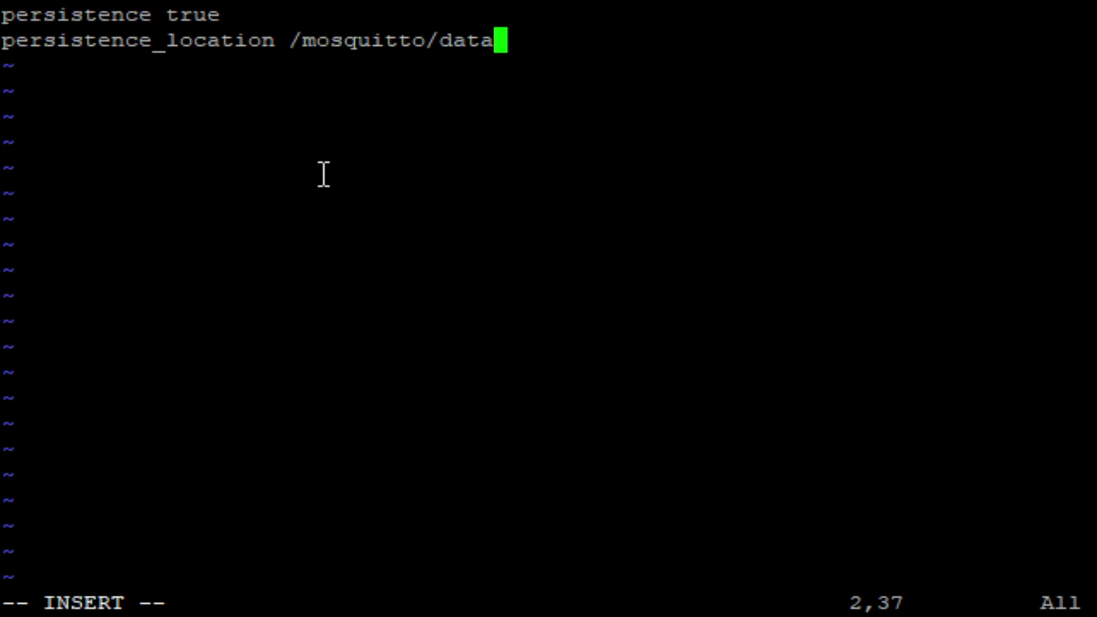
key(Return)
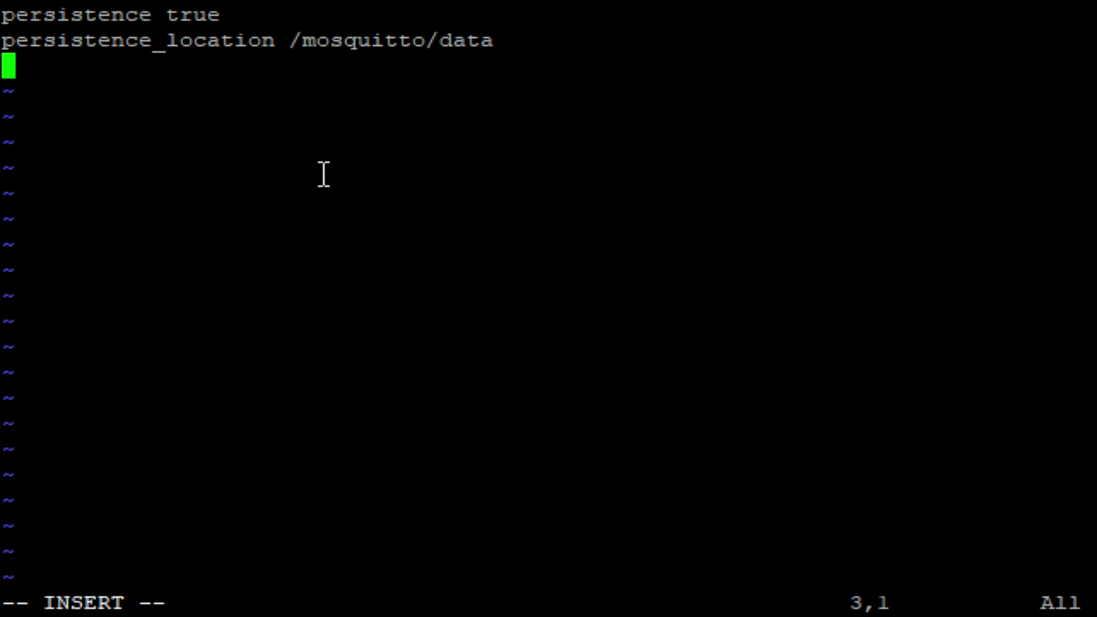
Add 'log_dest file /mosquitto/log/mosquitto.log' and '#password_file /mosquitto/config/pwfile' as new config lines
text(log_dest)
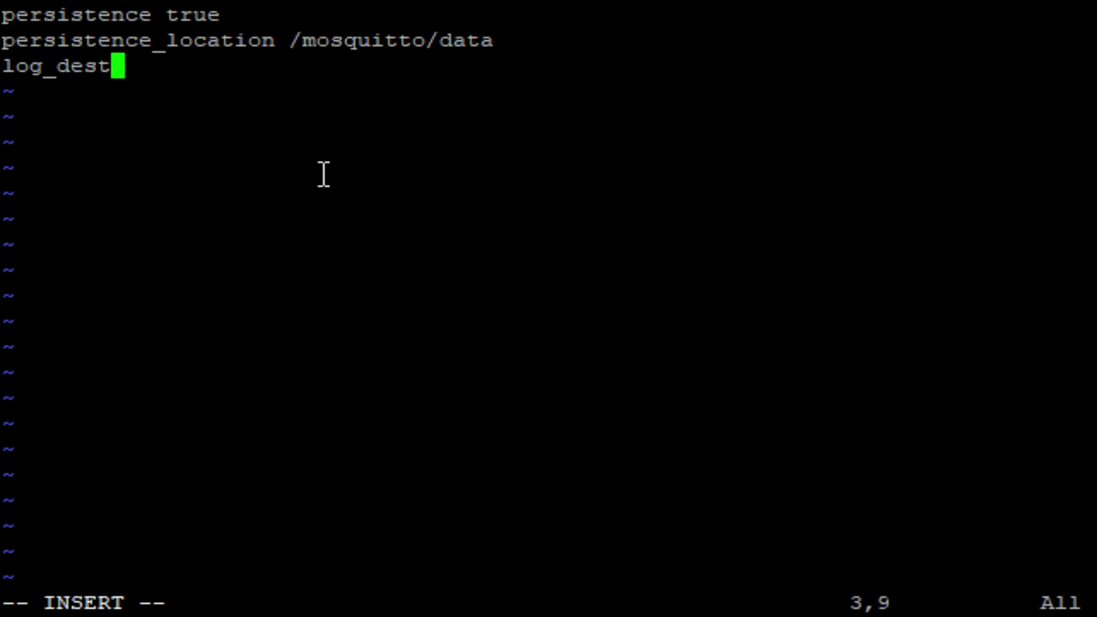
text( file)
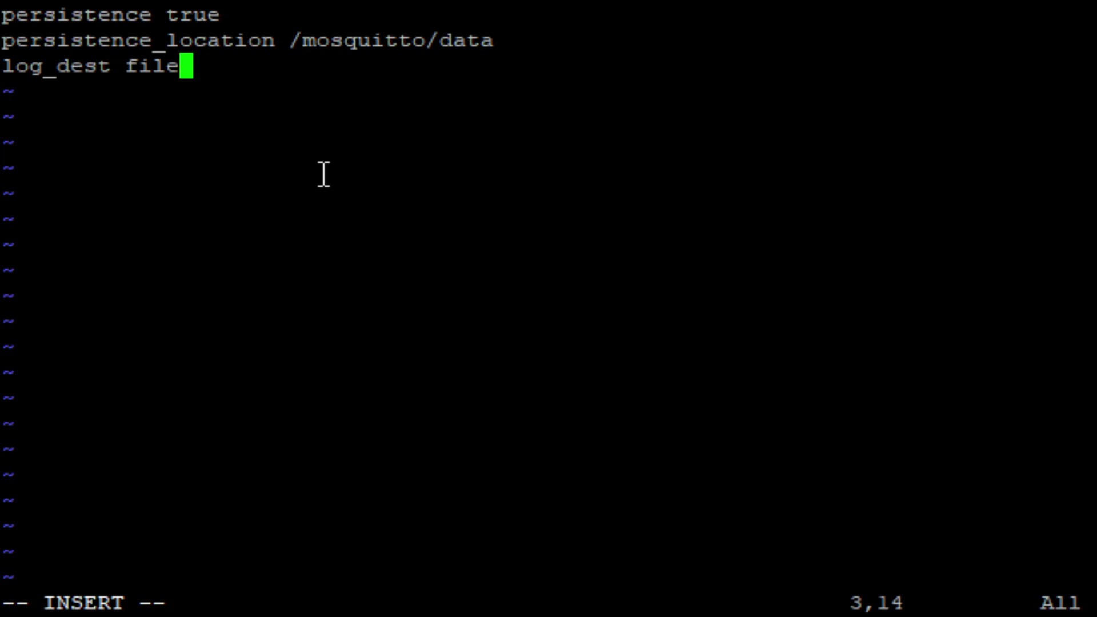
text( /mosquittpo)
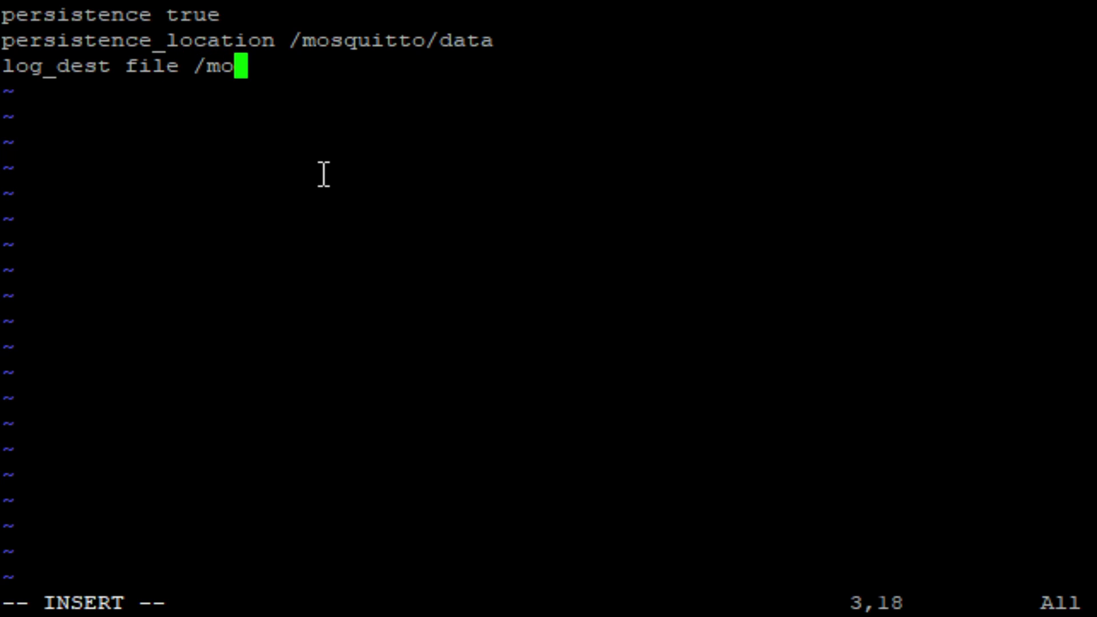
key(BackSpace)
key(BackSpace)
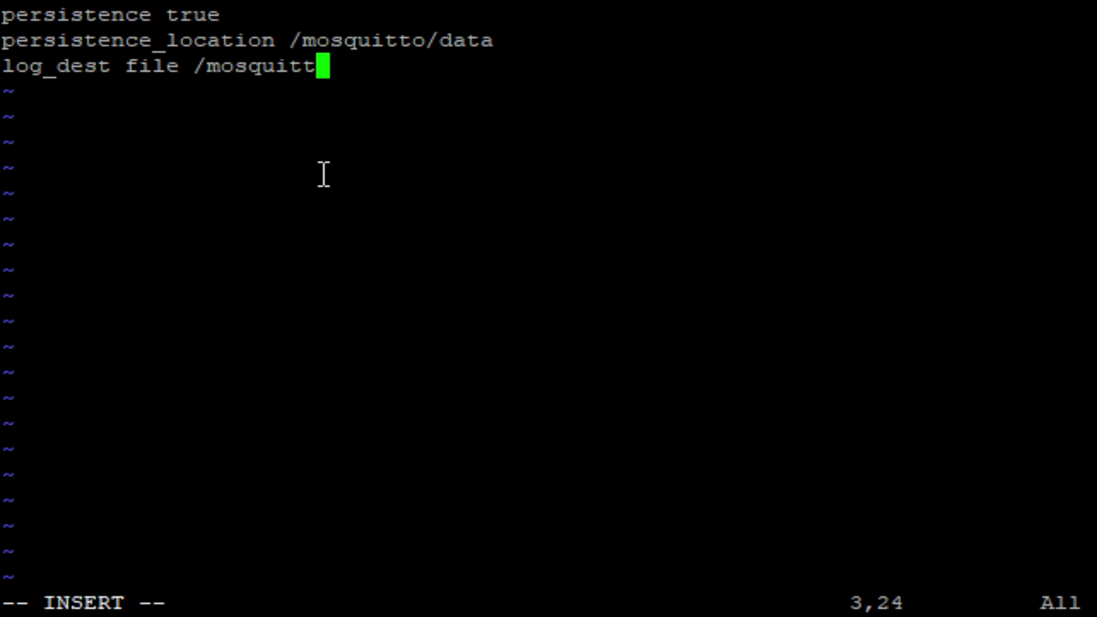
text(o)
text(/)
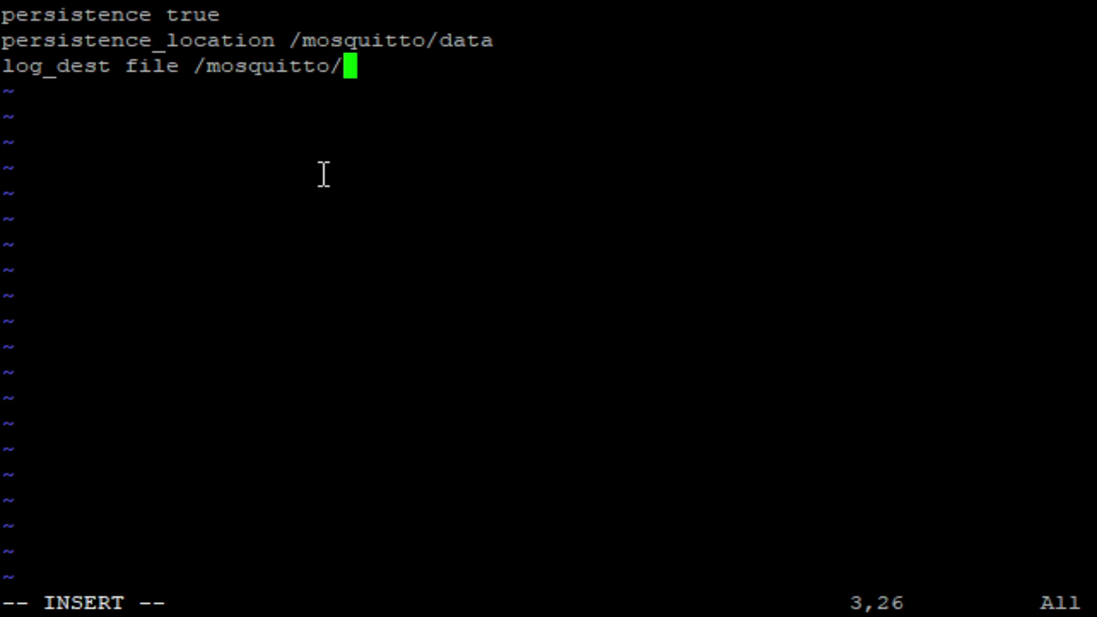
text(log/mosquitto.log)
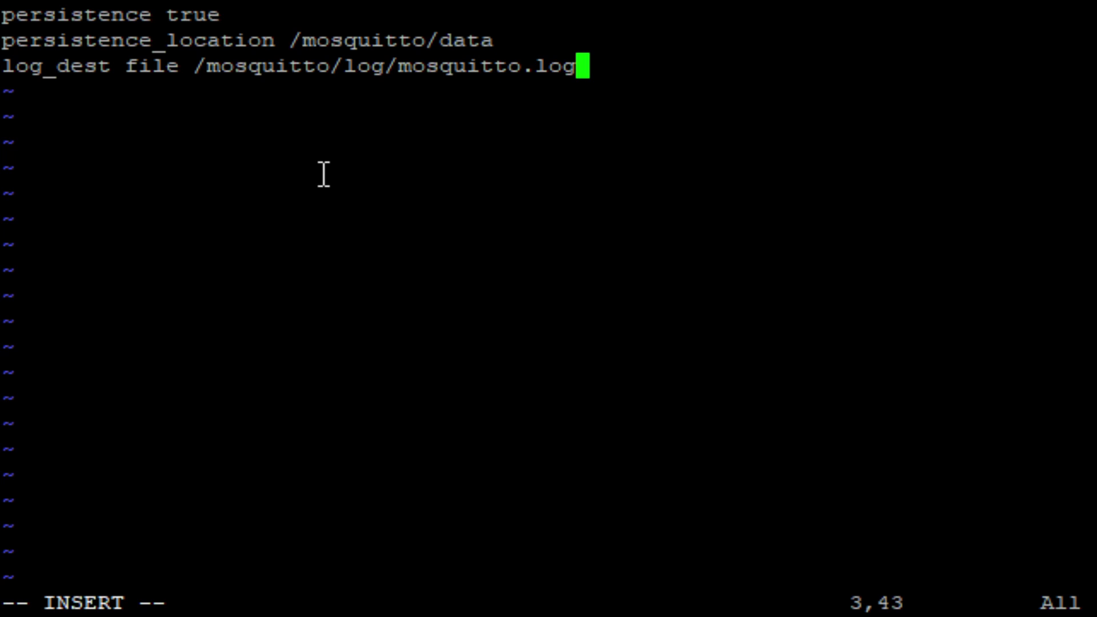
key(Return)
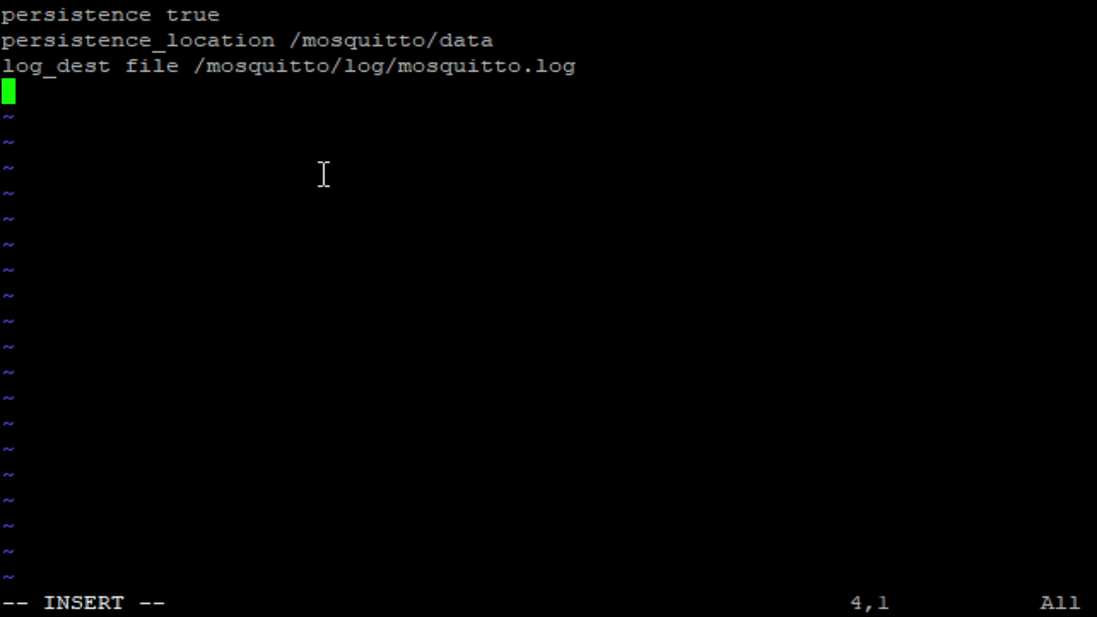
text(#)
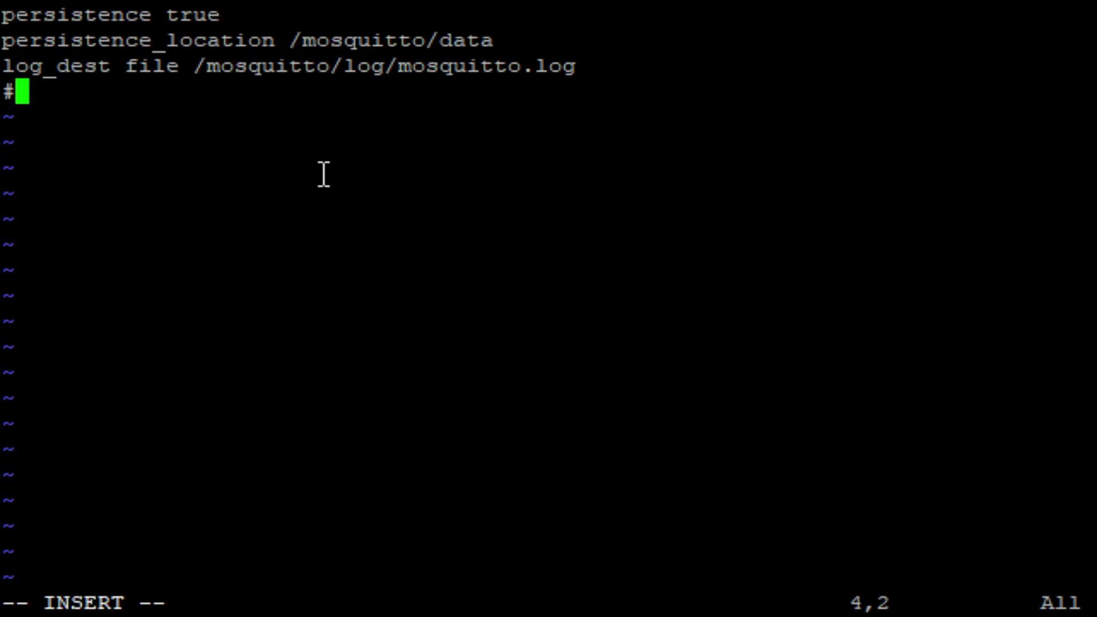
text(passwor)
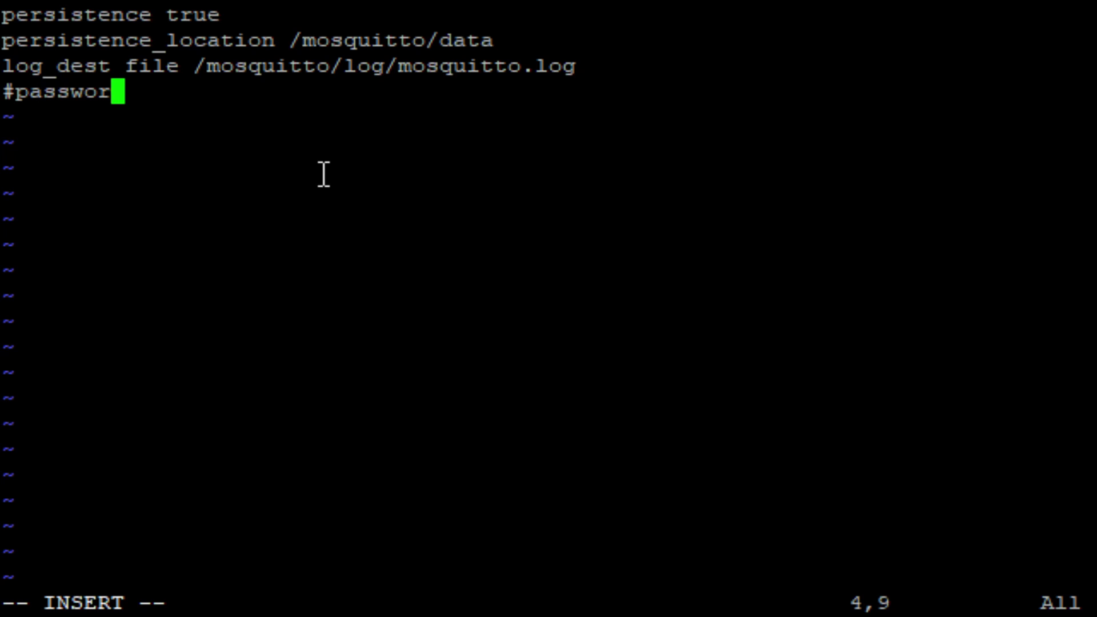
text(d_file )
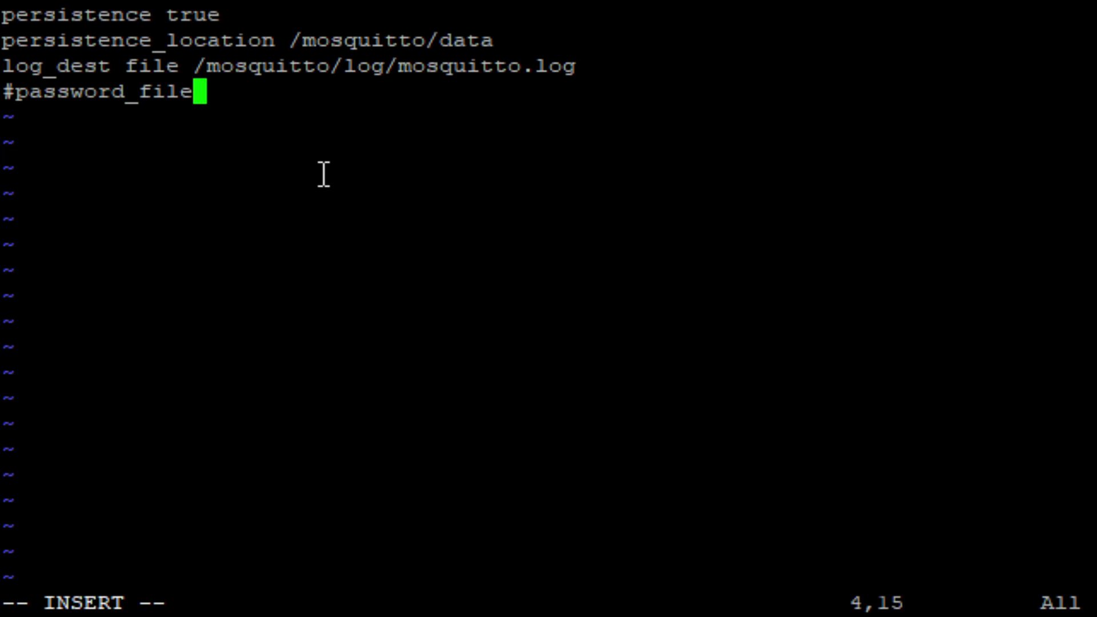
text(/)
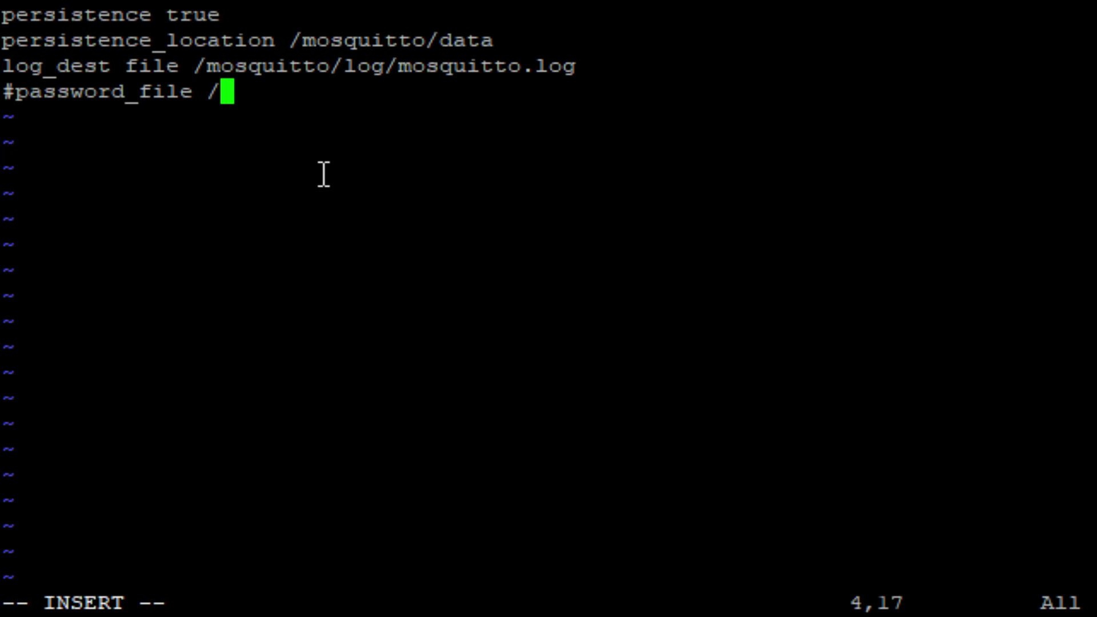
text(mosquitto)
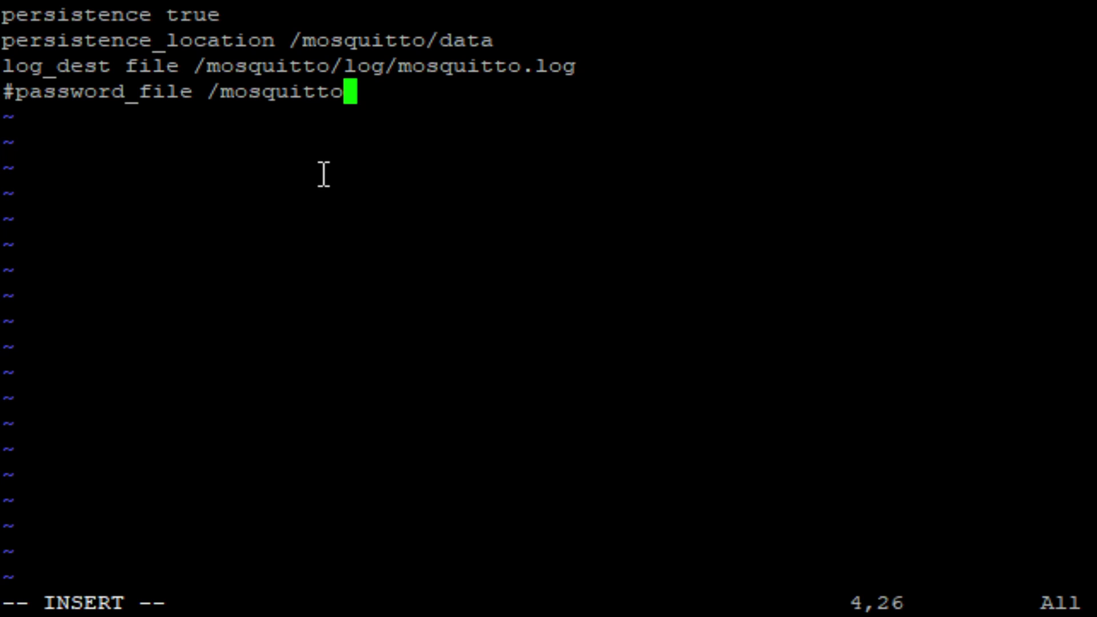
text(/)
text(config)
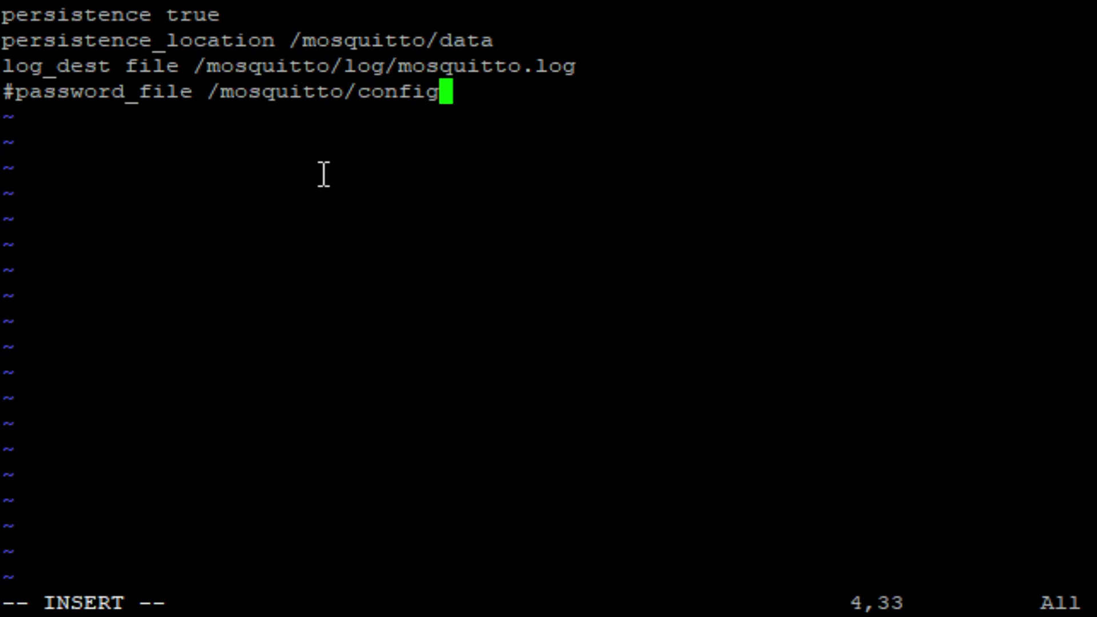
text(/pwfile)
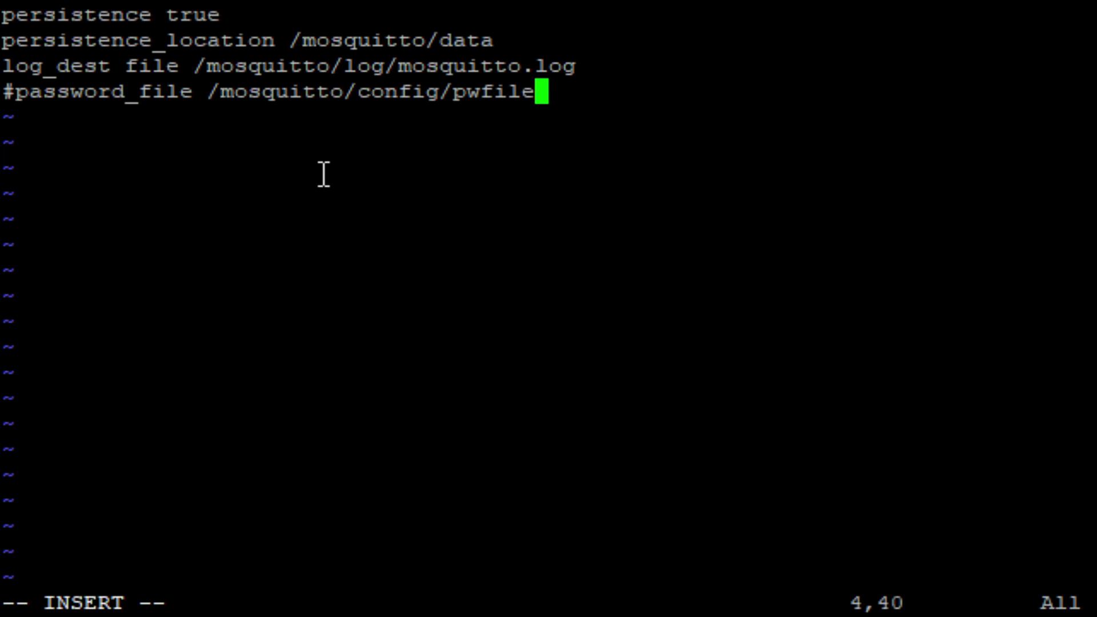
key(Return)
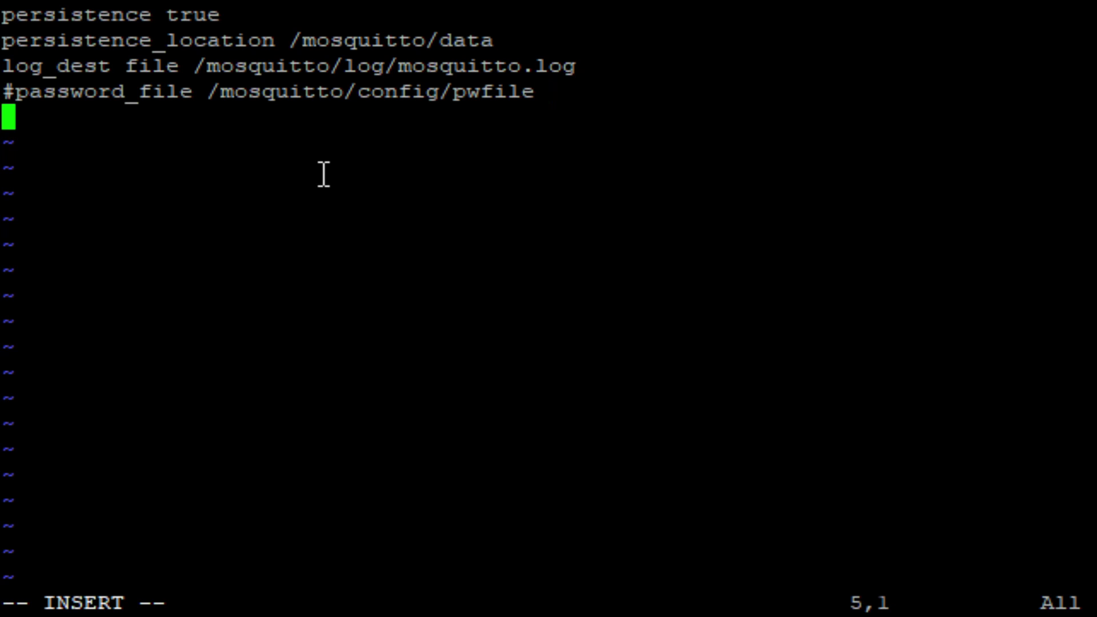
Add 'allow_anonymous true' and a 'listener 1883 192.168.1.201' line to the config
text(allow_anony)
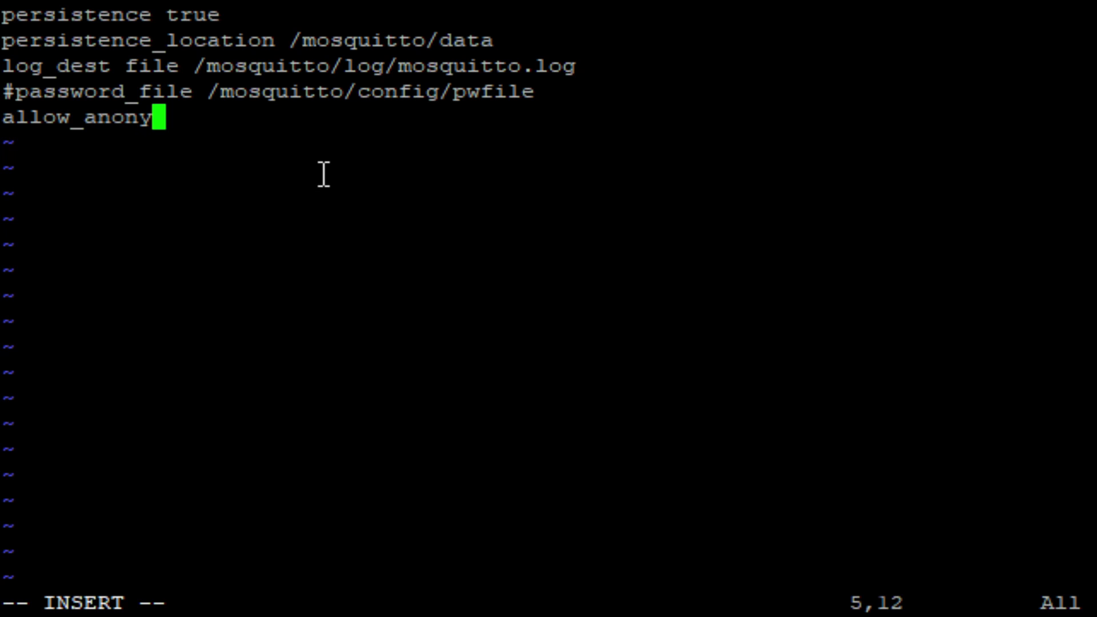
text(mous true)
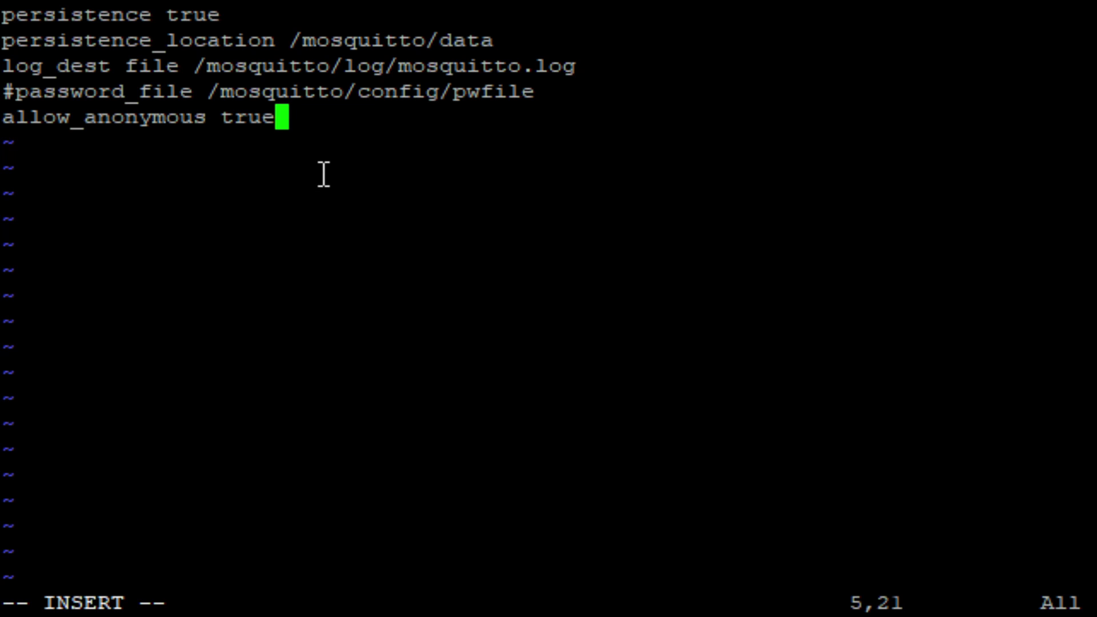
key(Return)
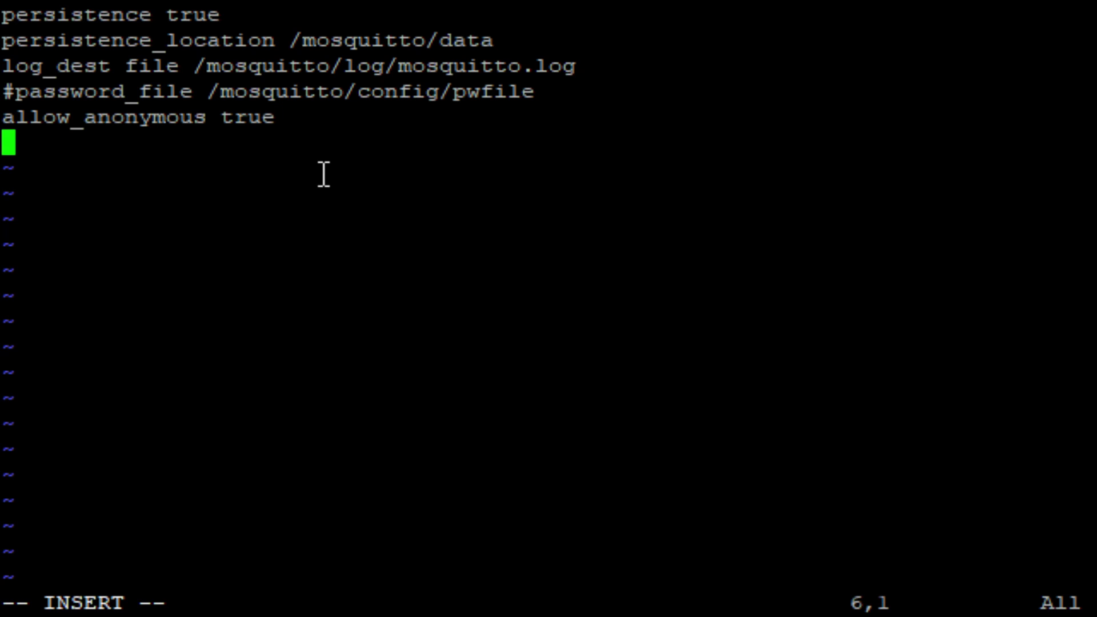
text(liste)
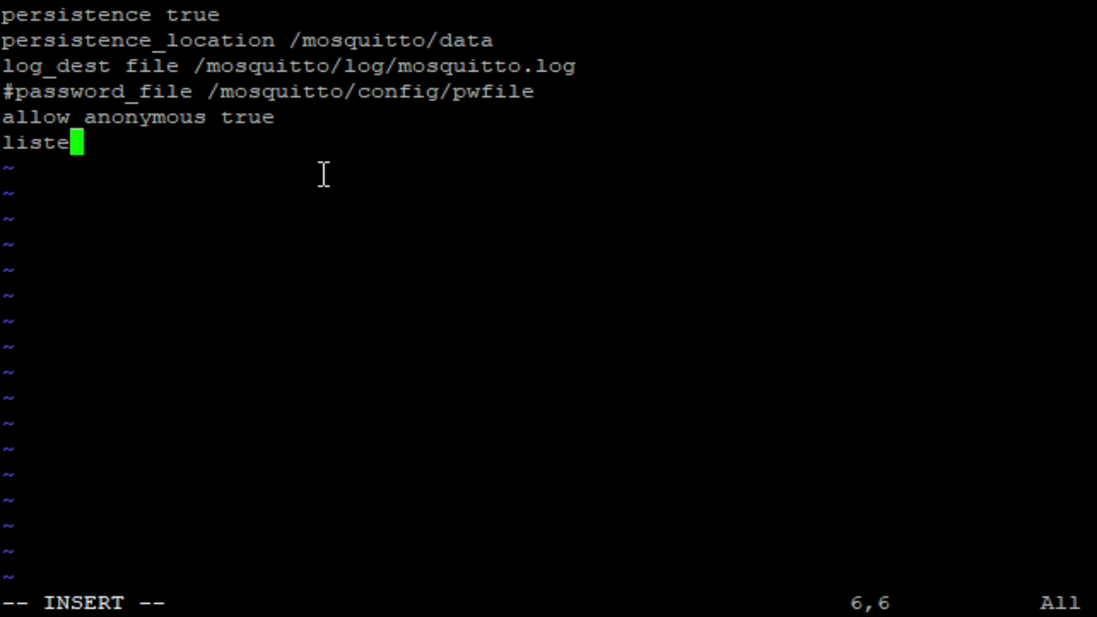
text(ner 1)
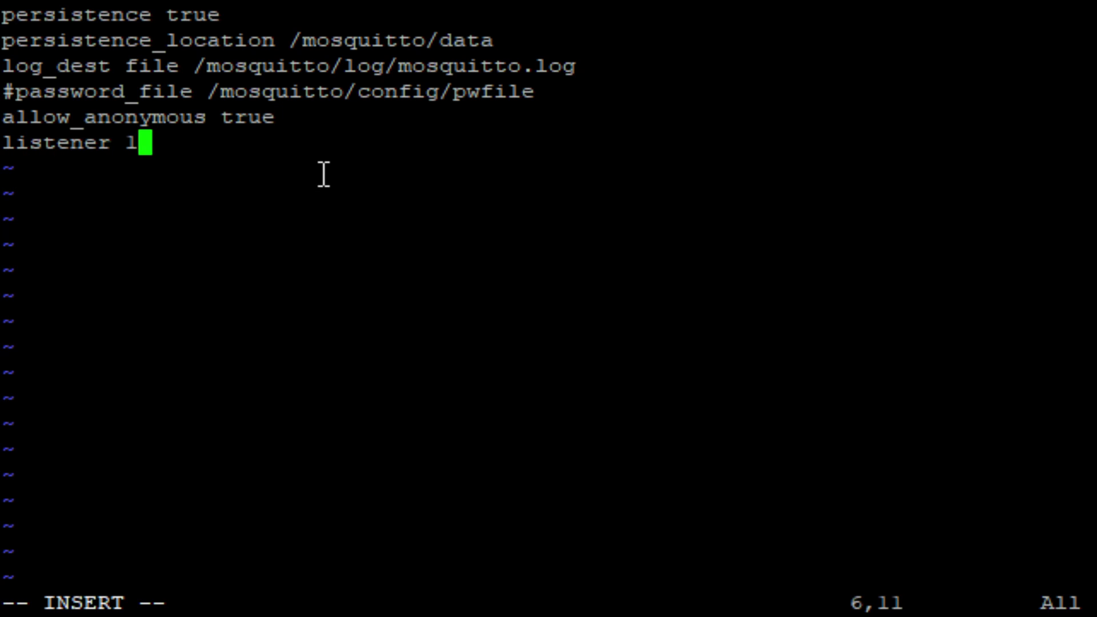
text(883)
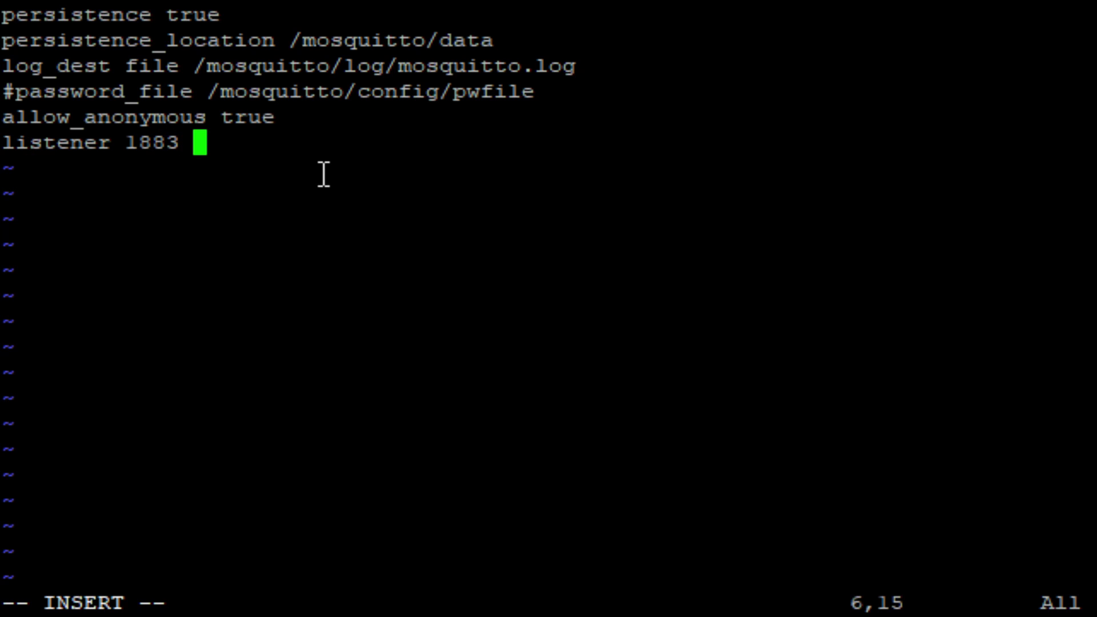
text(192.1)
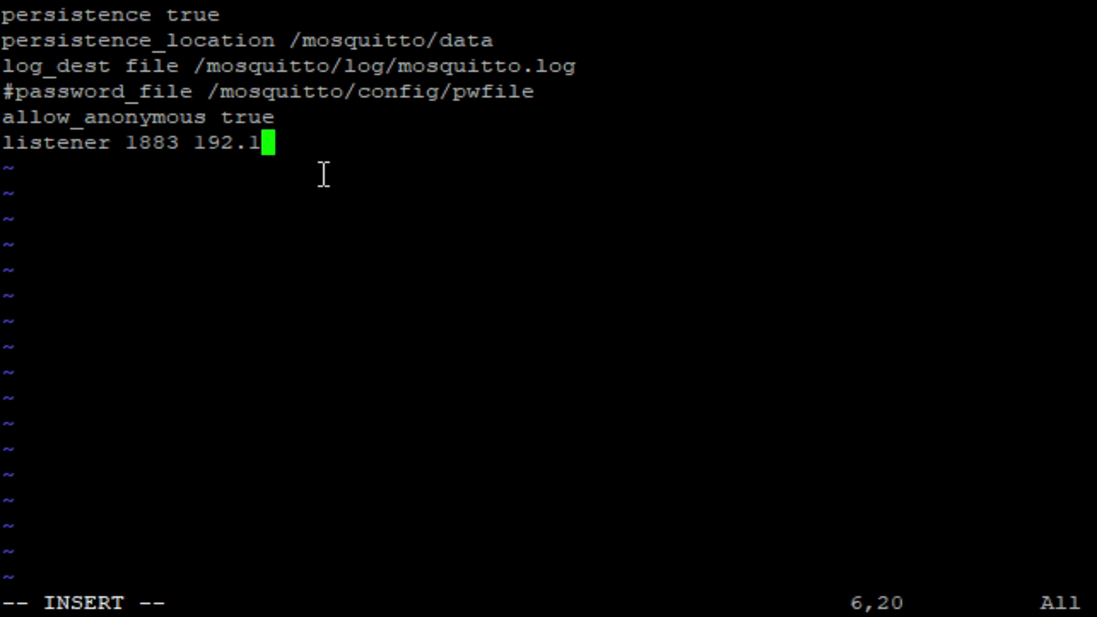
text(68.1.201)
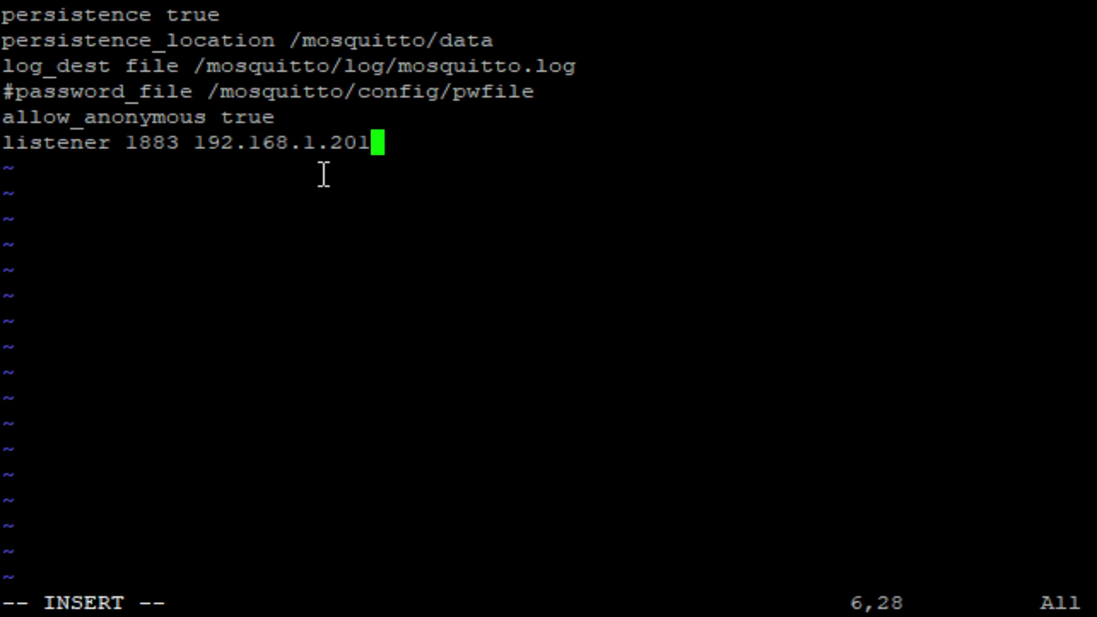
Save mosquitto.conf with :wq!, return to the shell, and list the folder with ls
key(Escape)
text(:)
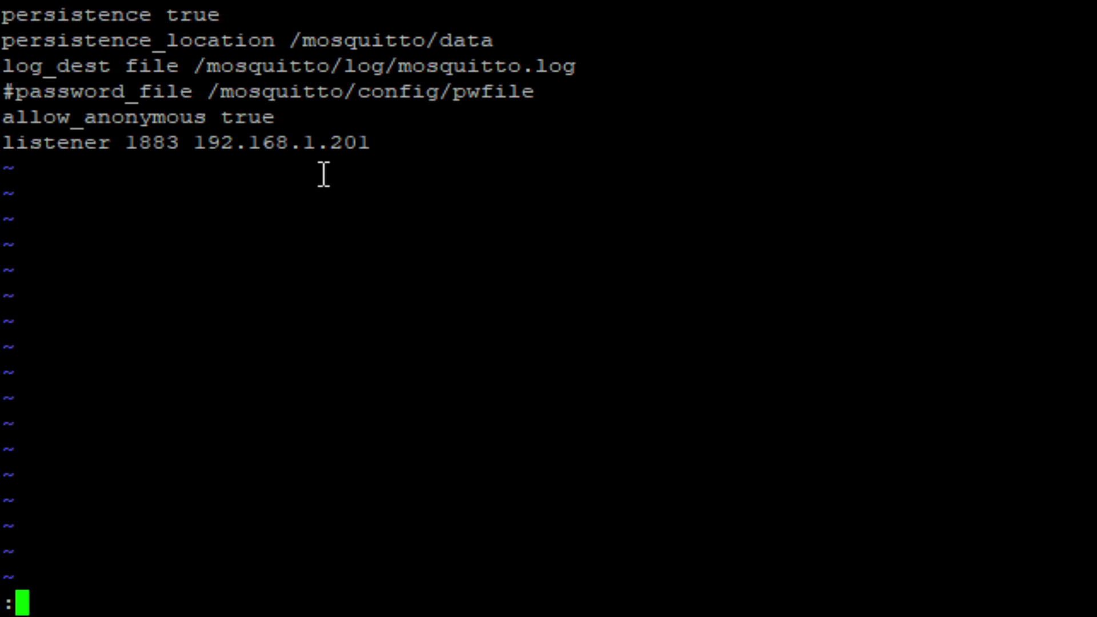
text(wq)
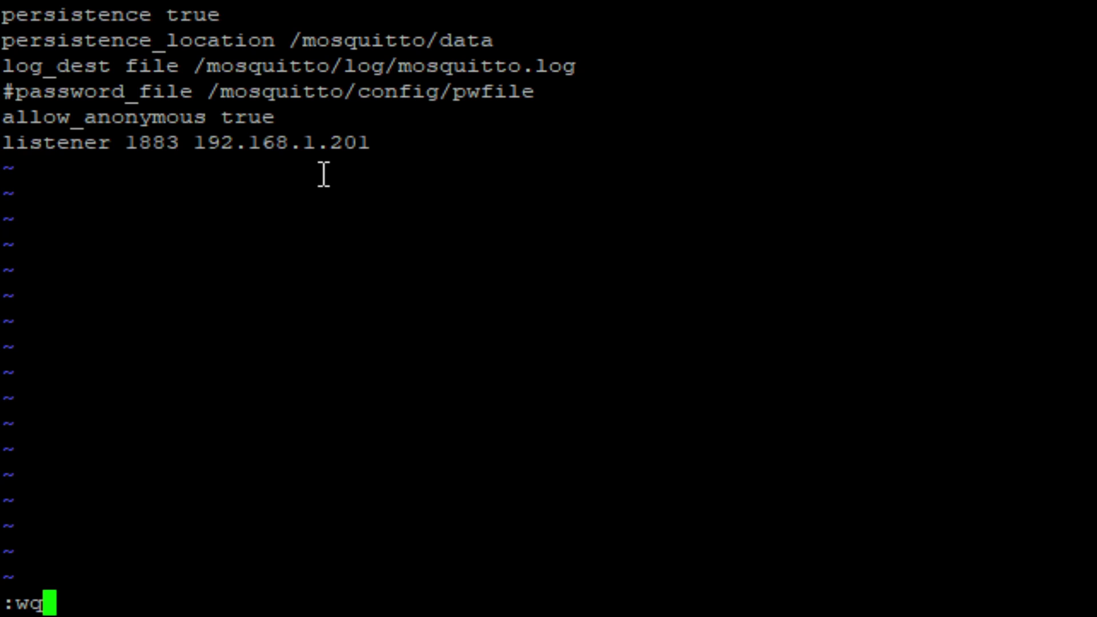
text(!)
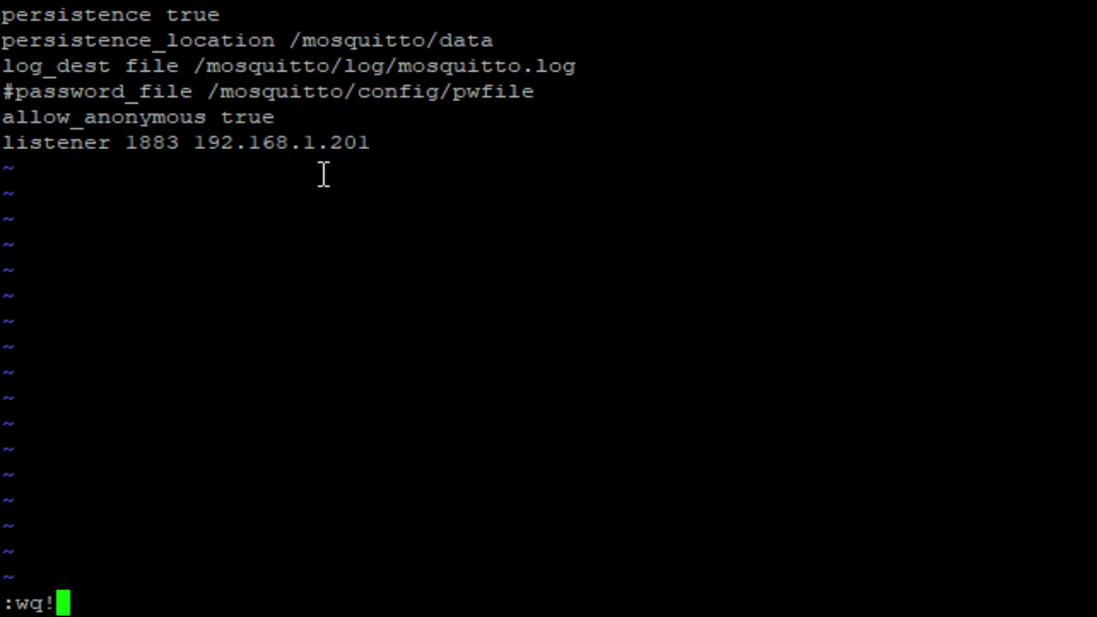
key(Return)
key(Return)
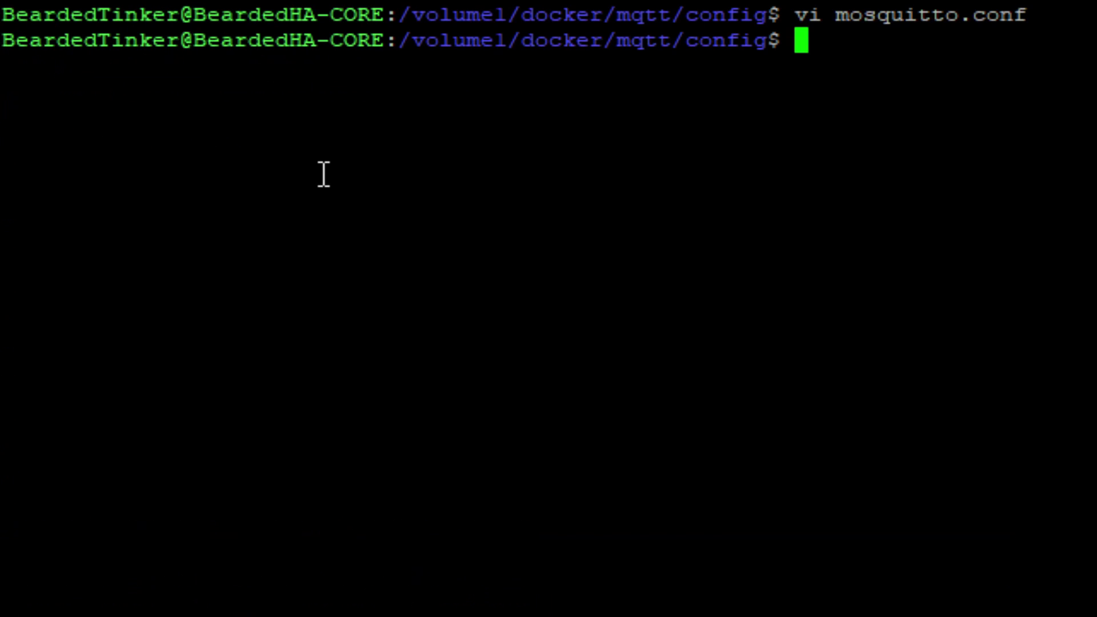
text(ls)
key(Return)
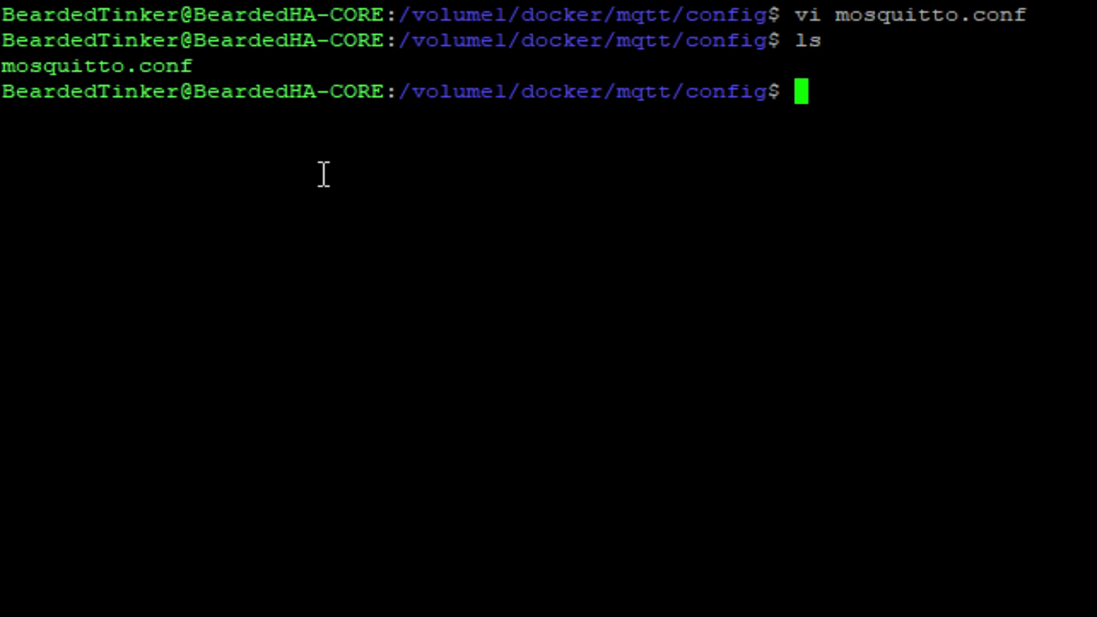
Clear the screen and type 'sudo docker run --name=mqtt -itd --restart=always --net=host' with config and data -v mounts
text(clear)
key(Return)
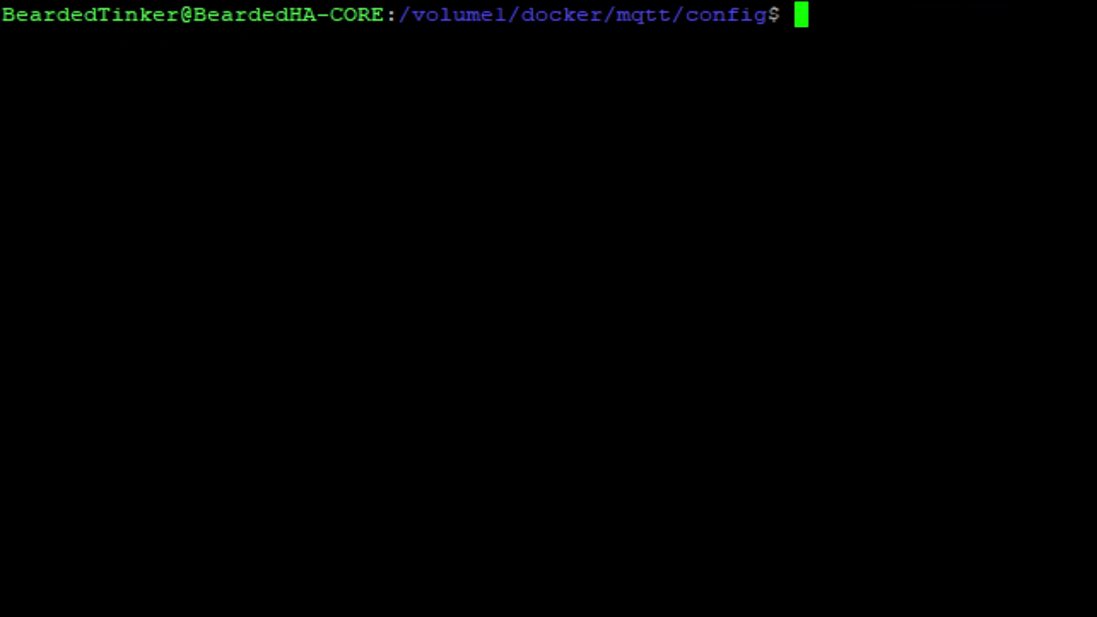
text(sudo )
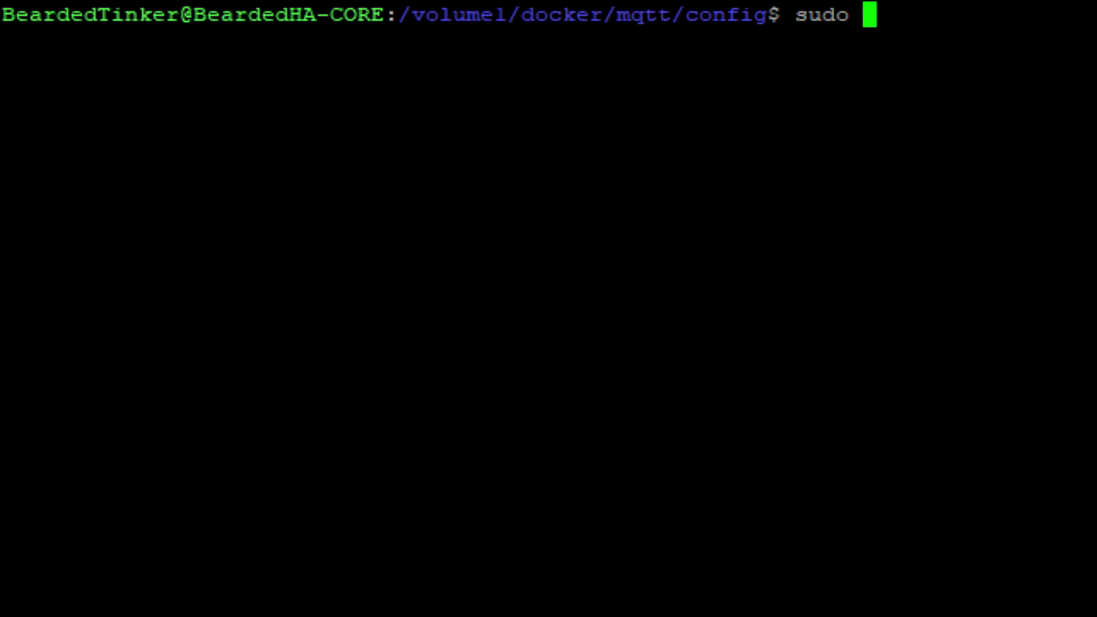
text(docker run)
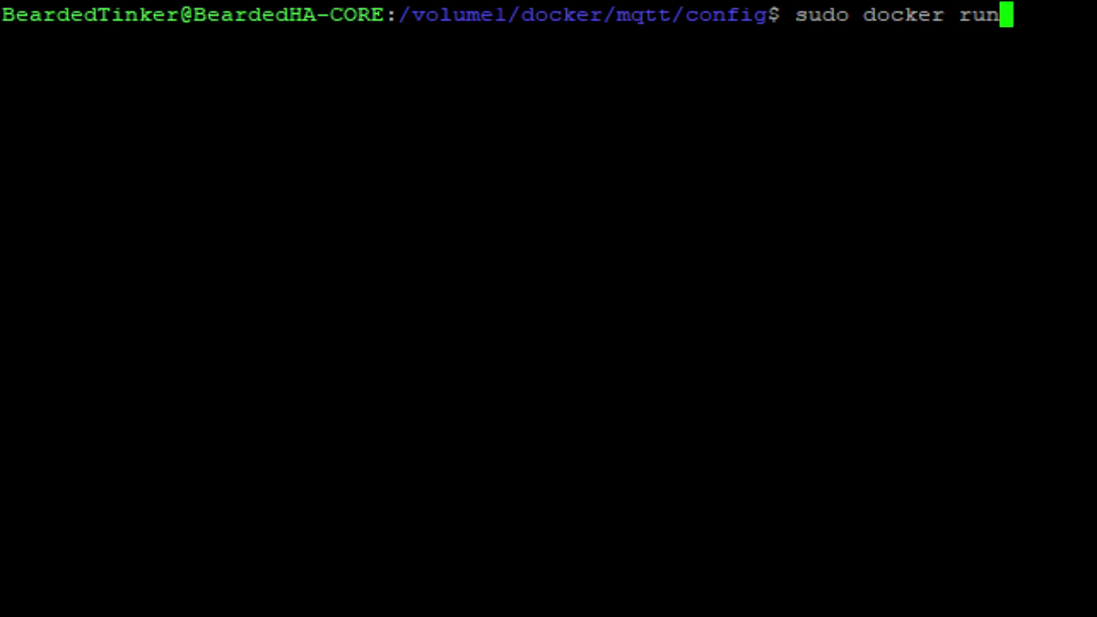
text( --name=)
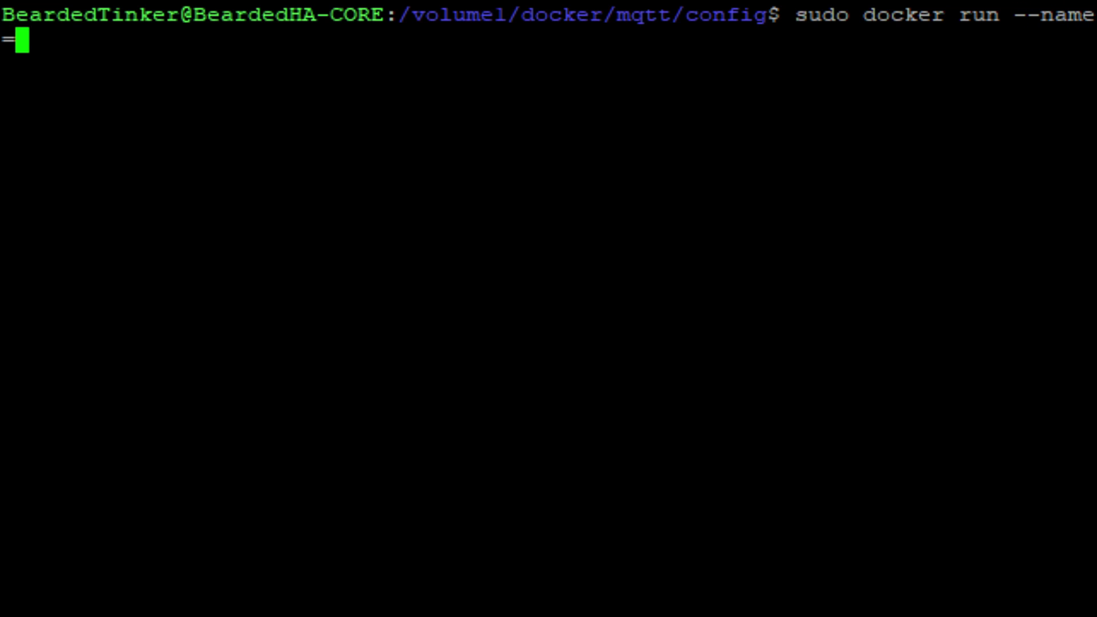
text(mqtt)
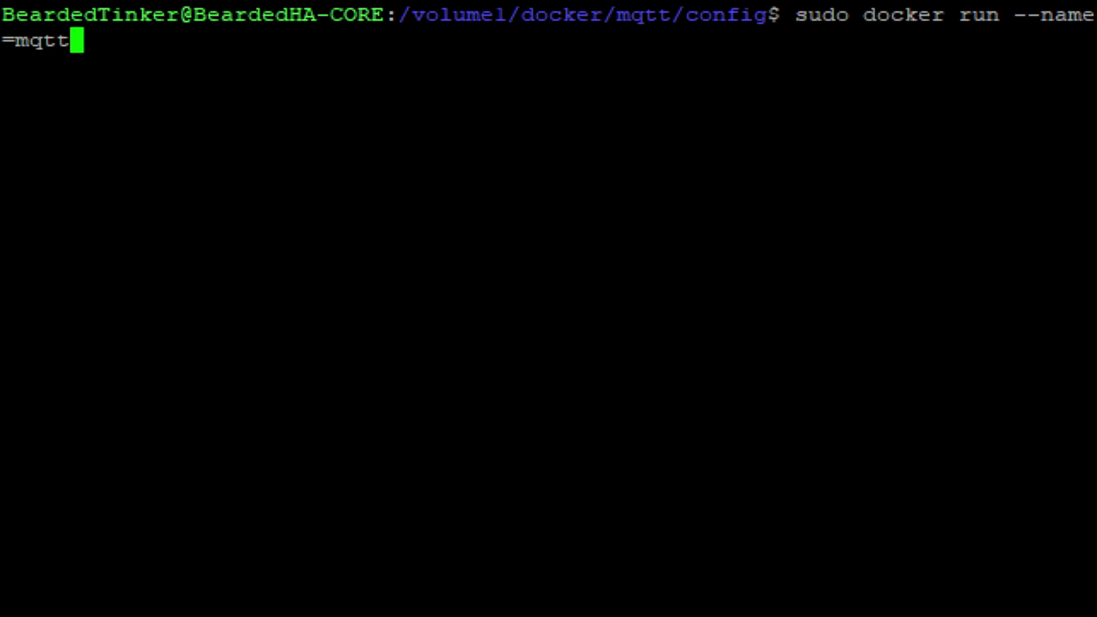
text( -)
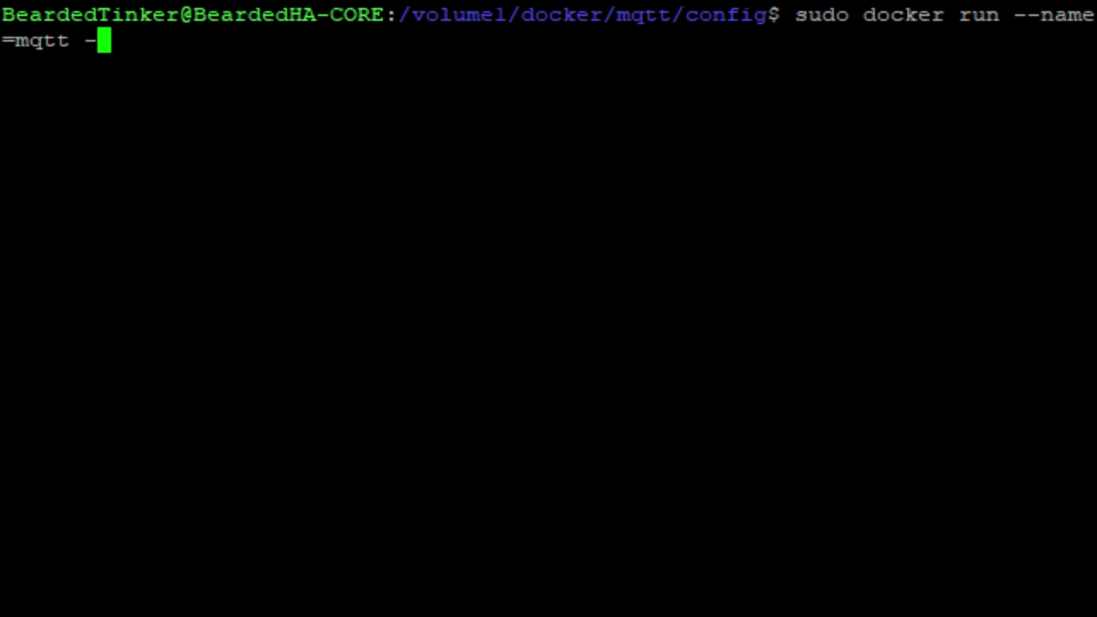
text(itd)
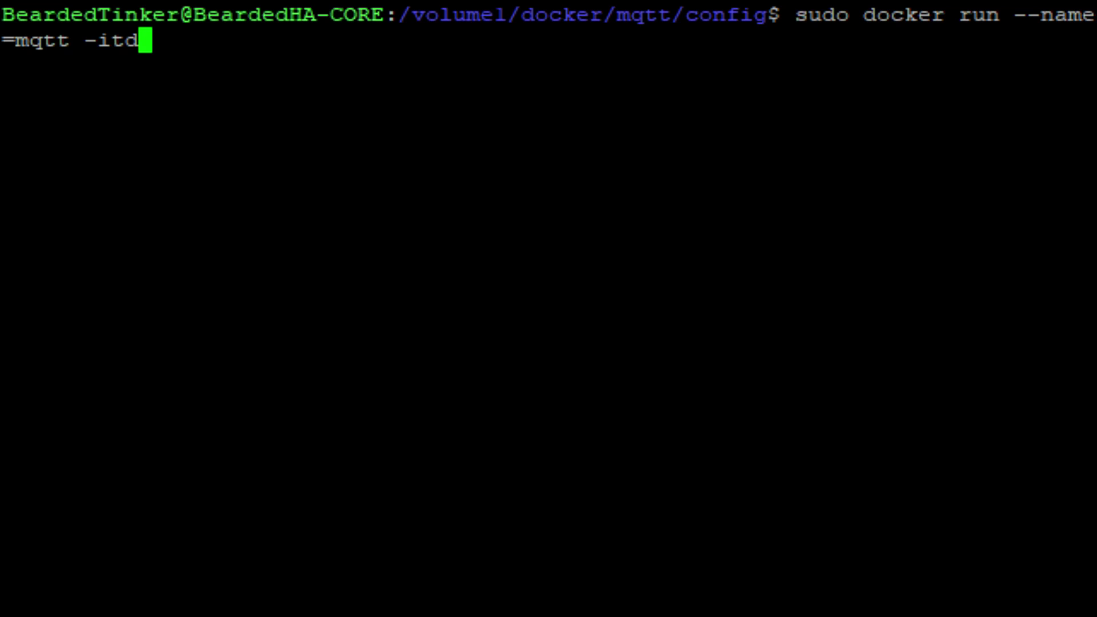
text( --)
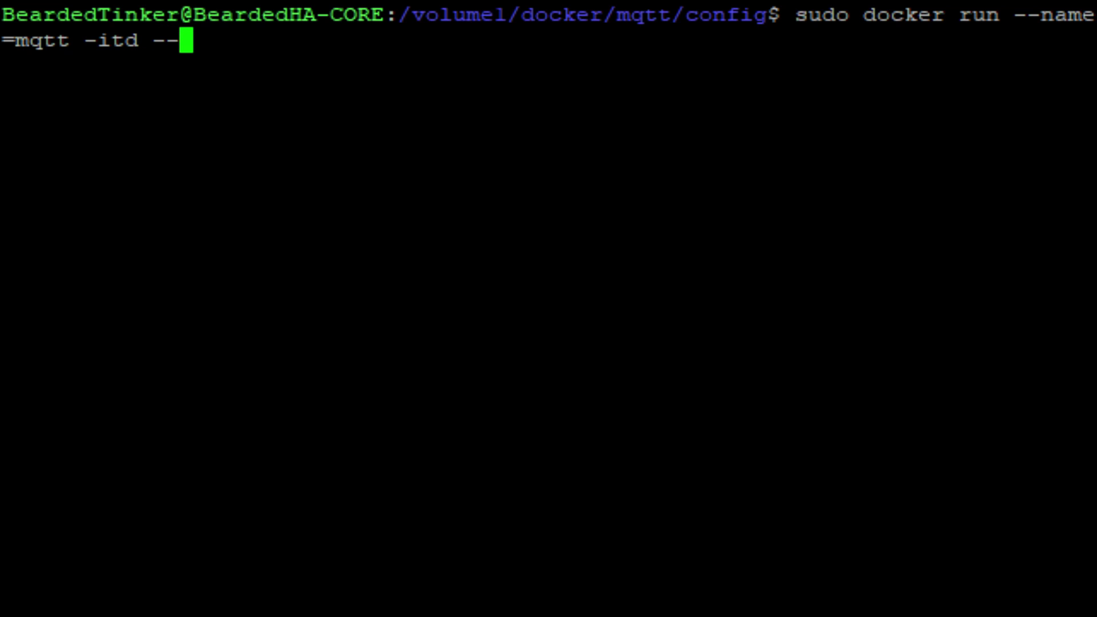
text(resta)
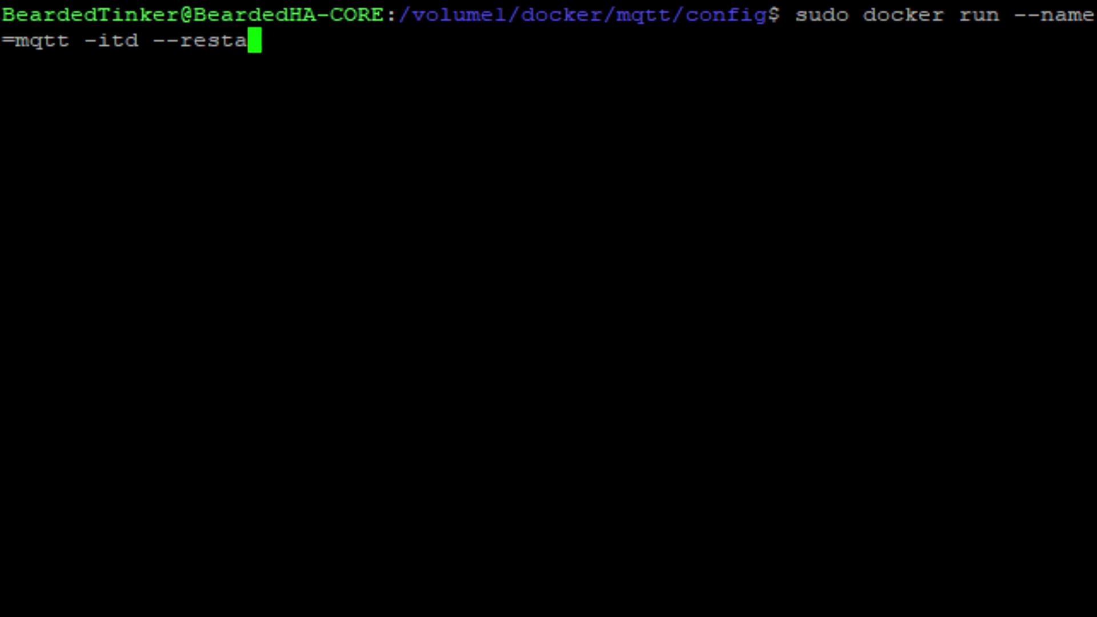
text(rt=)
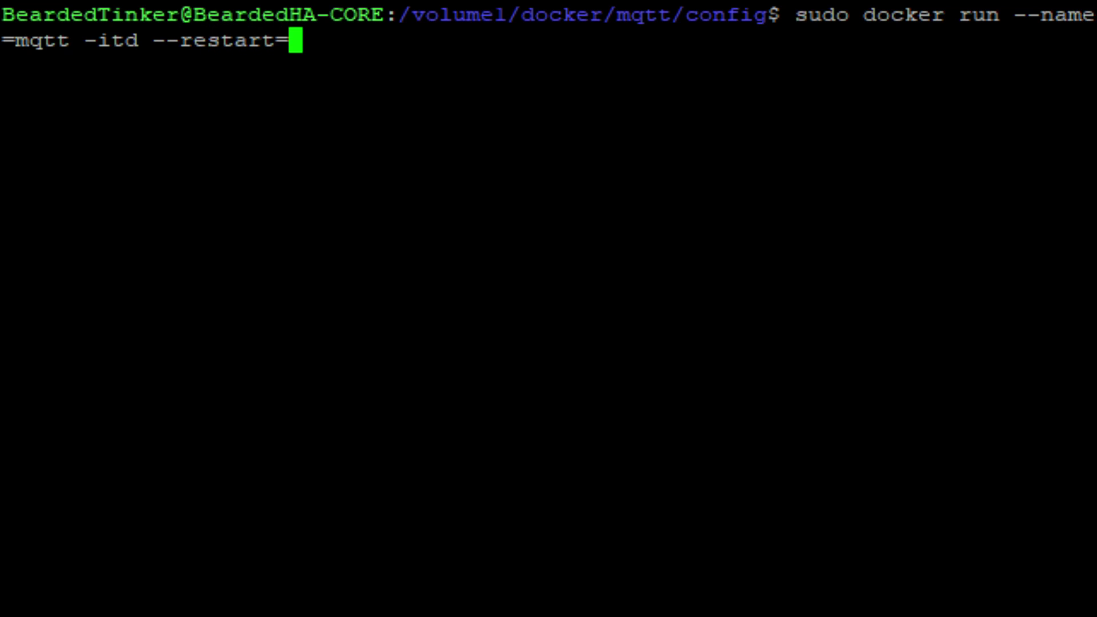
text(always)
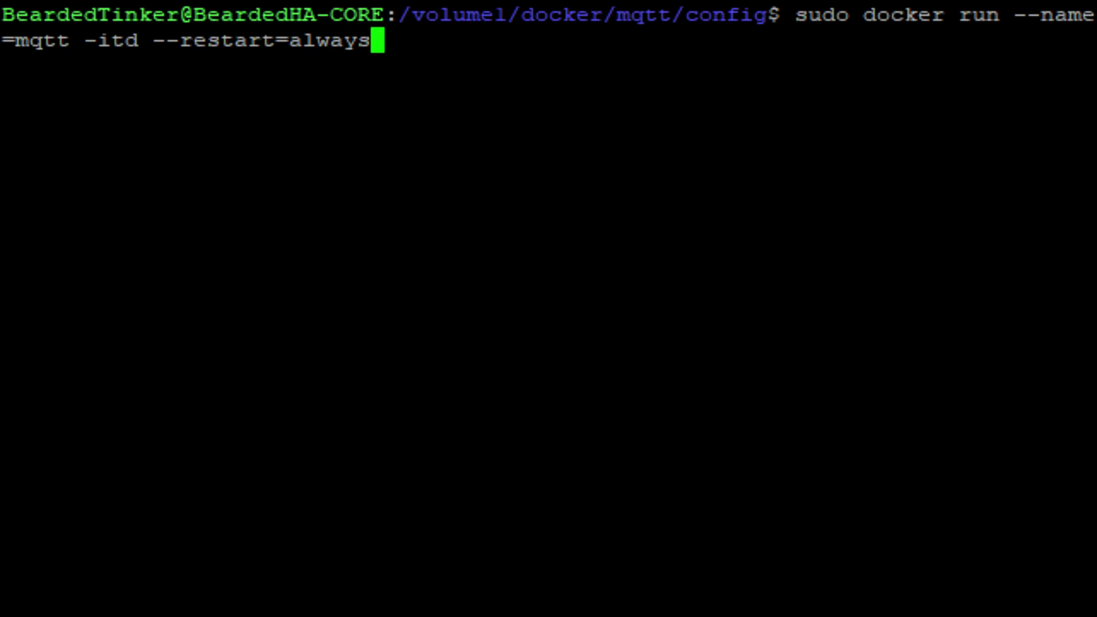
text(--)
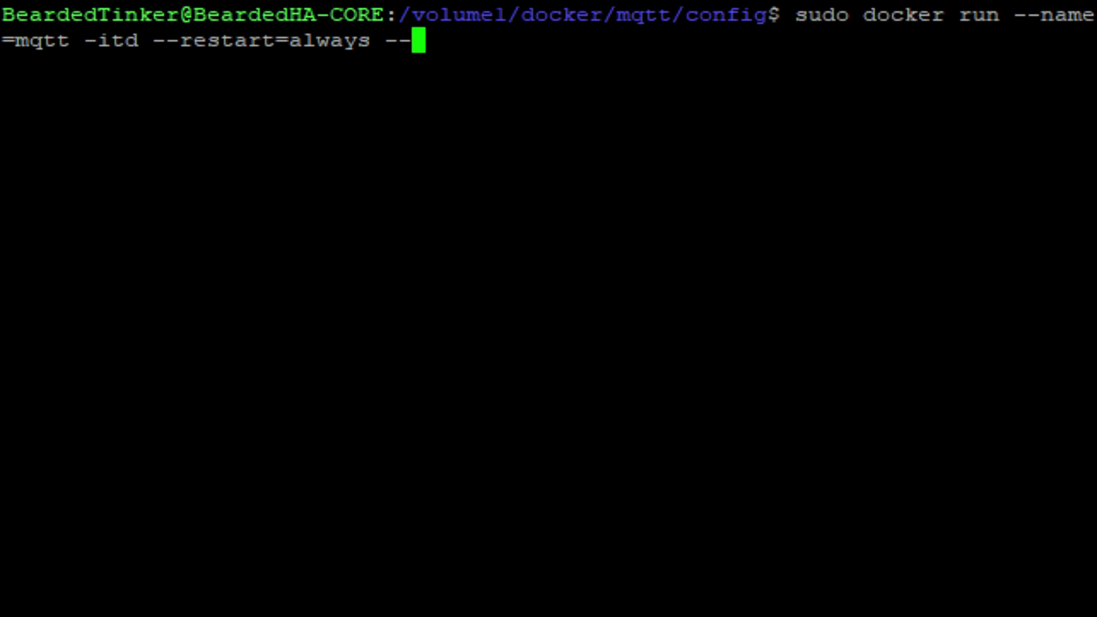
text(net=host)
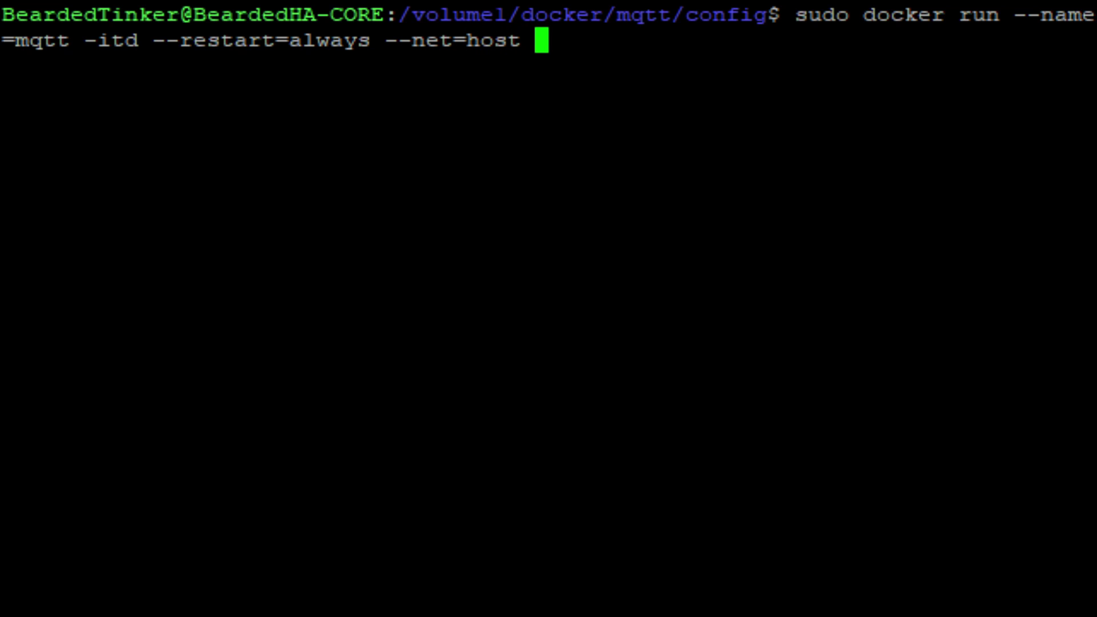
text(-v)
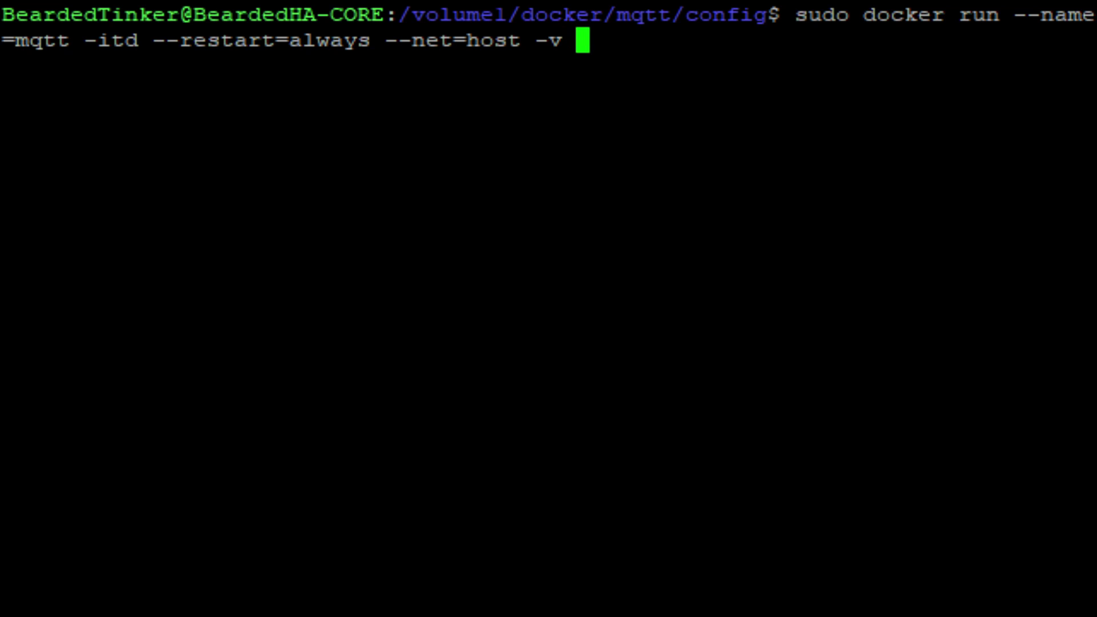
text( /volume)
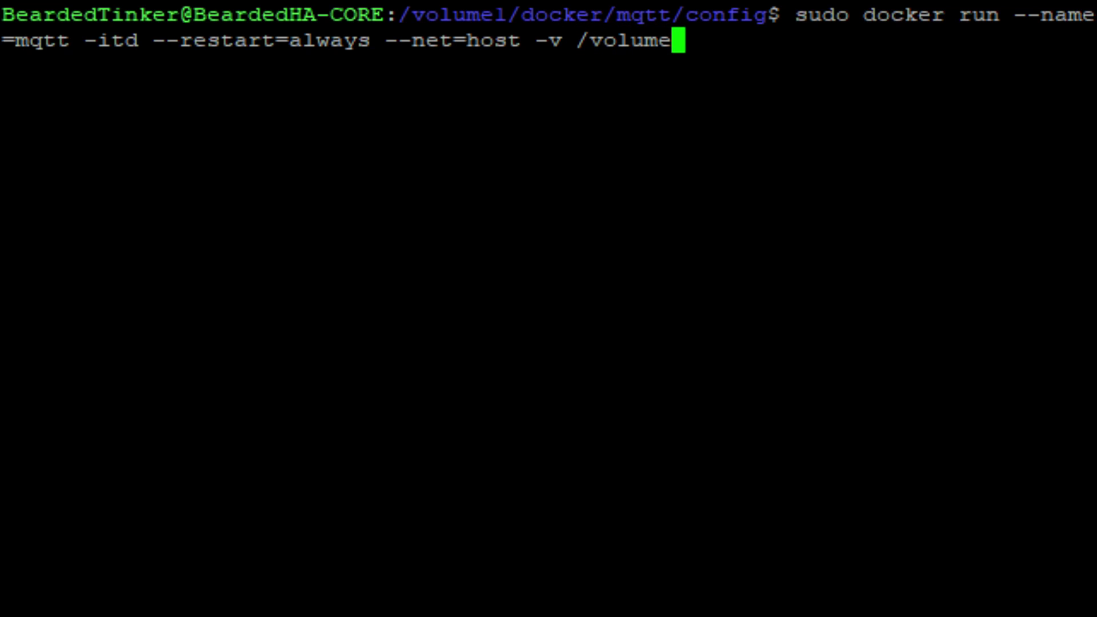
text(1/docker/)
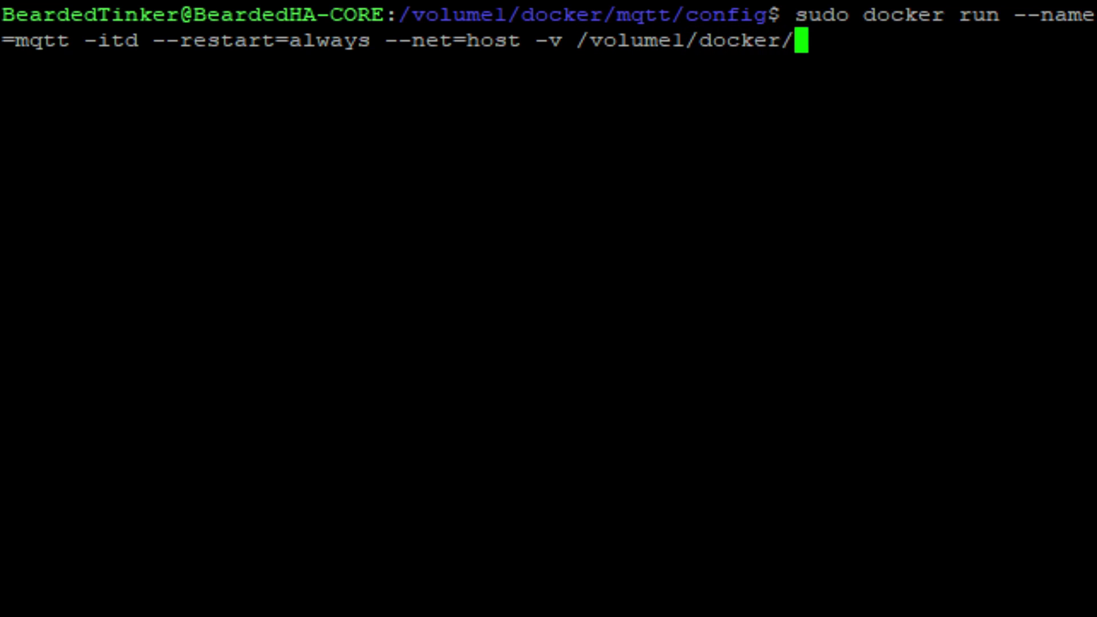
text(mqtt/co)
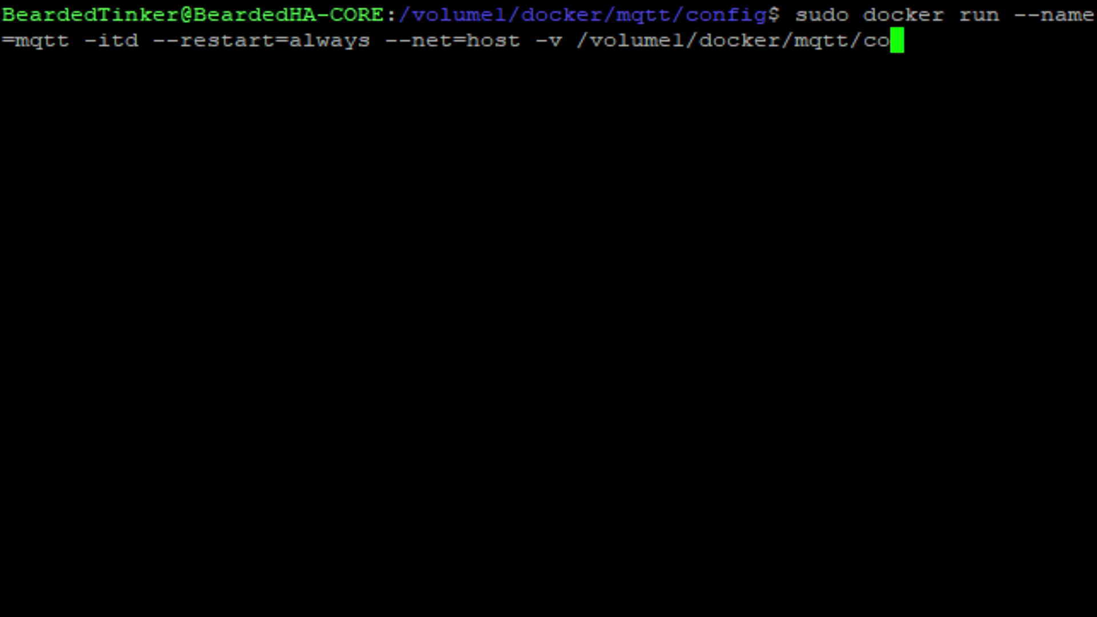
text(nfig:/)
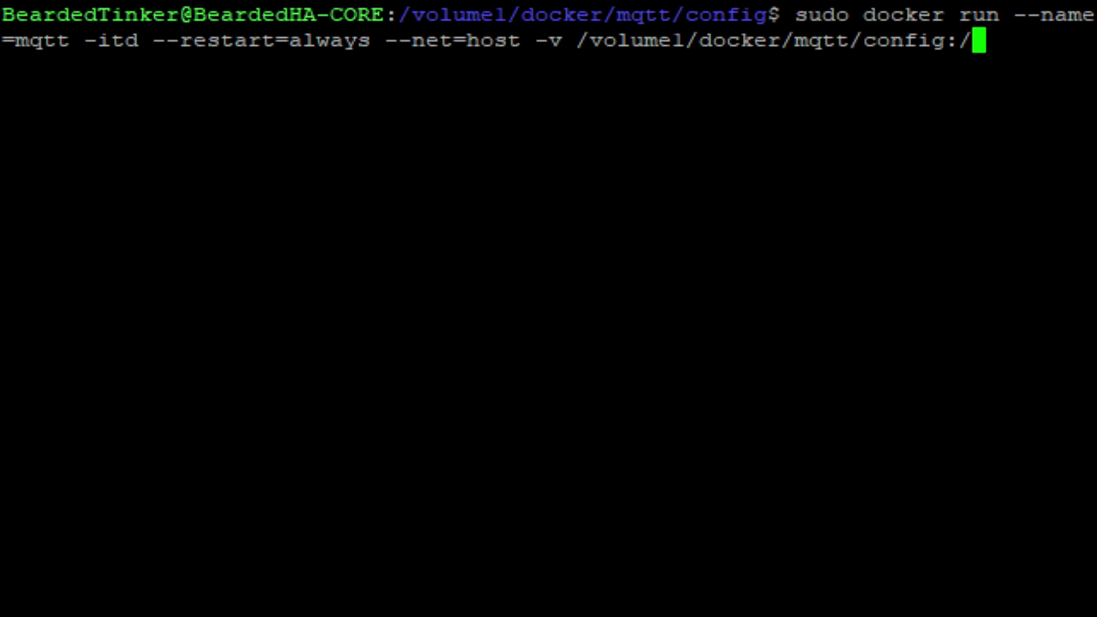
text(mosquittp)
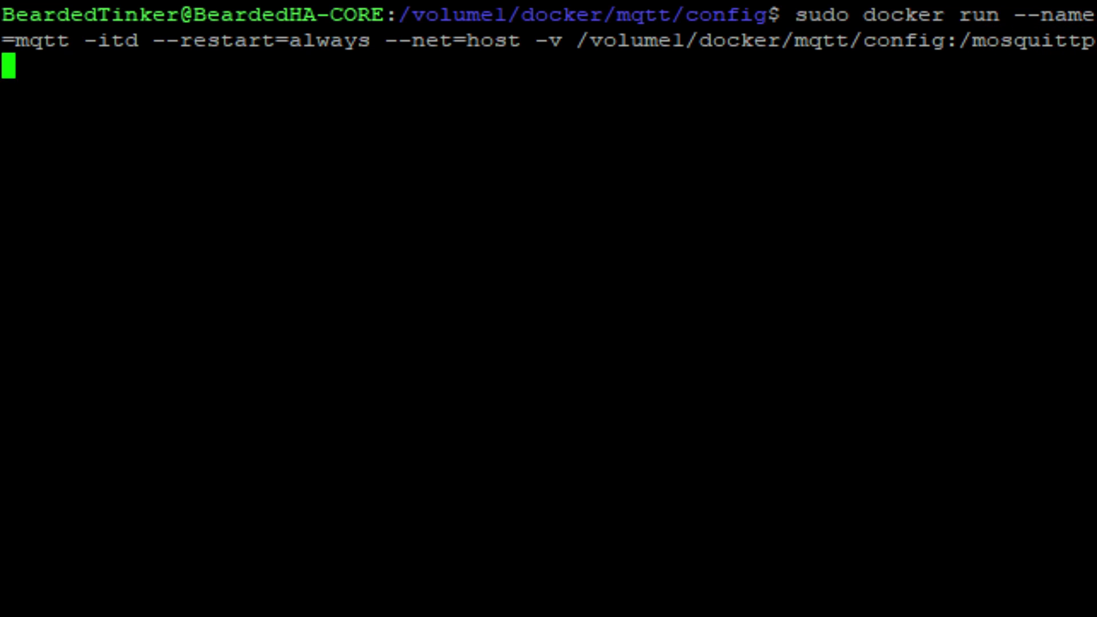
text(/config -)
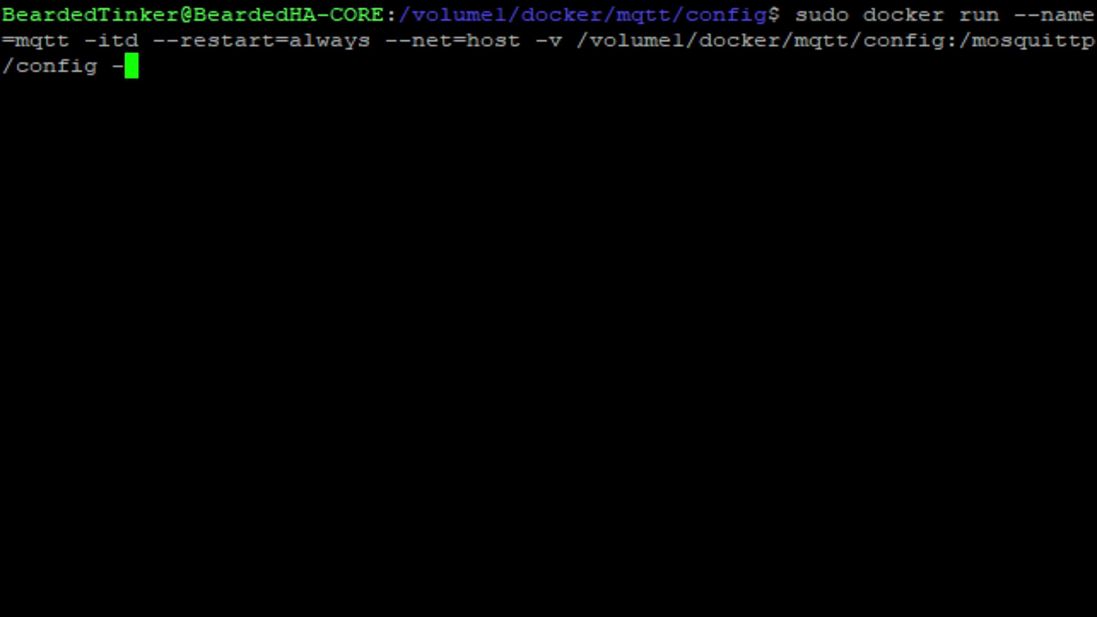
text(v /volume1/docker/mqtt/data:/mosquitto)
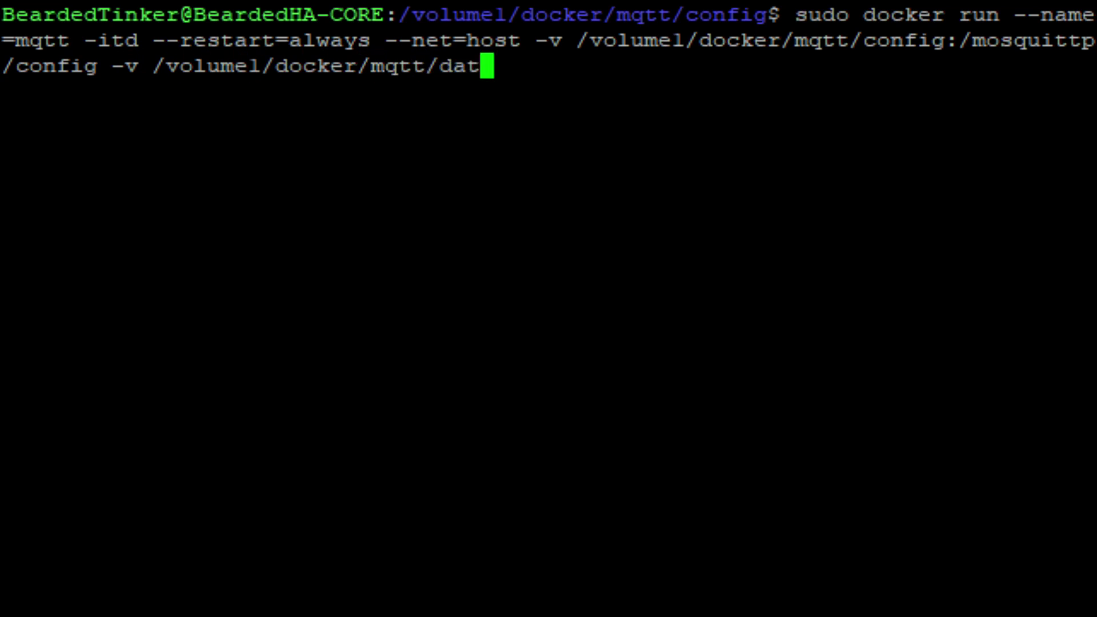
text(/data -v/volume1/docker/)
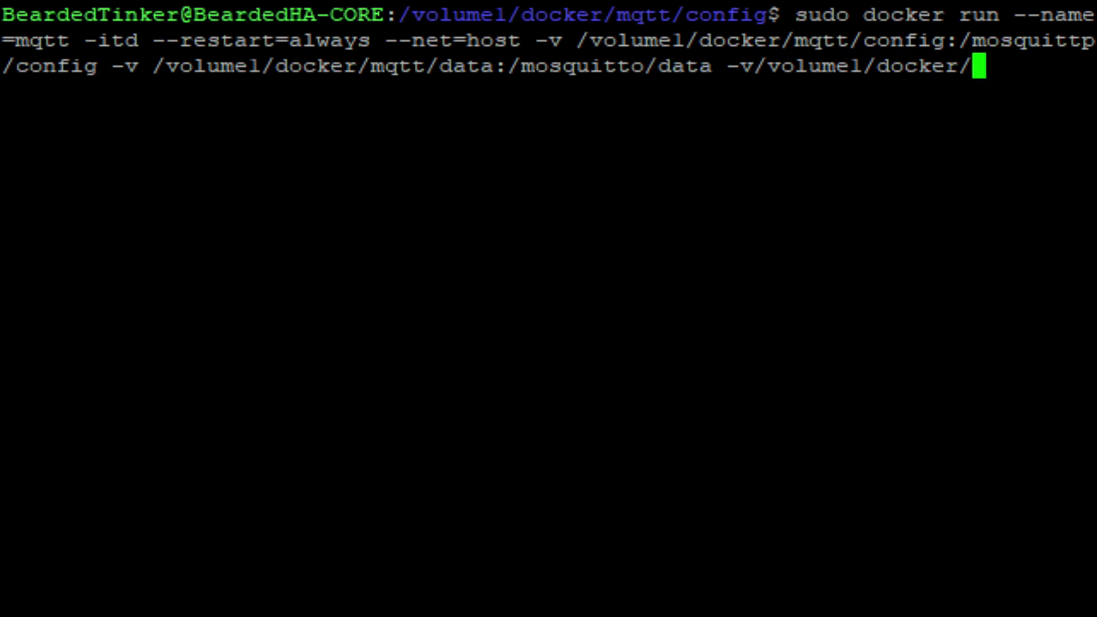
text(mqtt/log:/mosquitto/log)
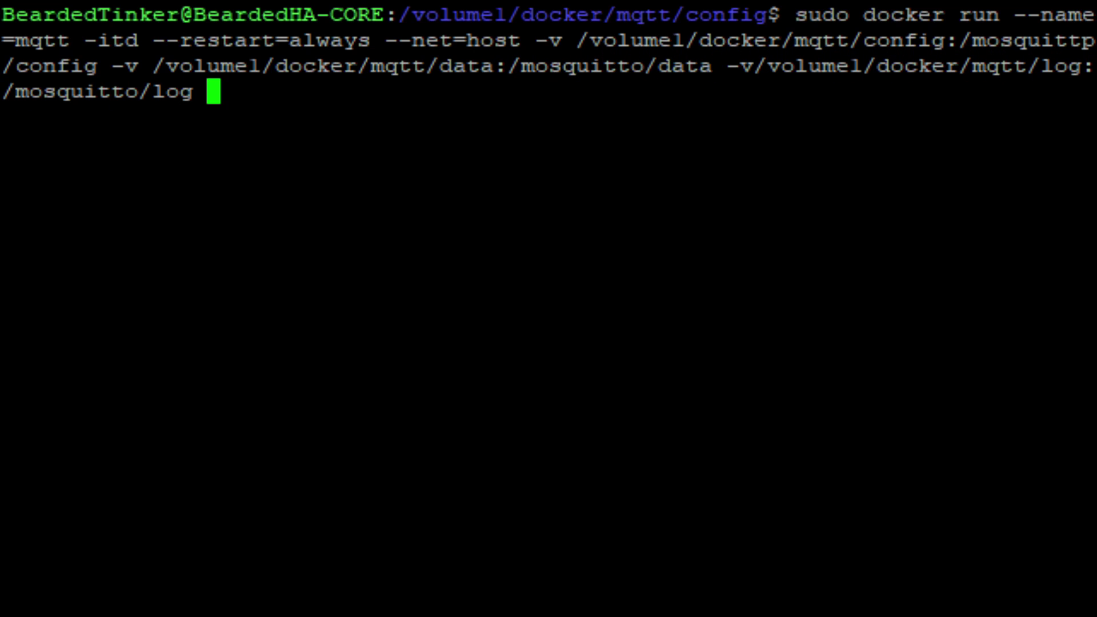
Append a -v mount of /volume1/docker/config/mosquitto.conf to /mosquitto/config/mosquitto.conf
text(-v)
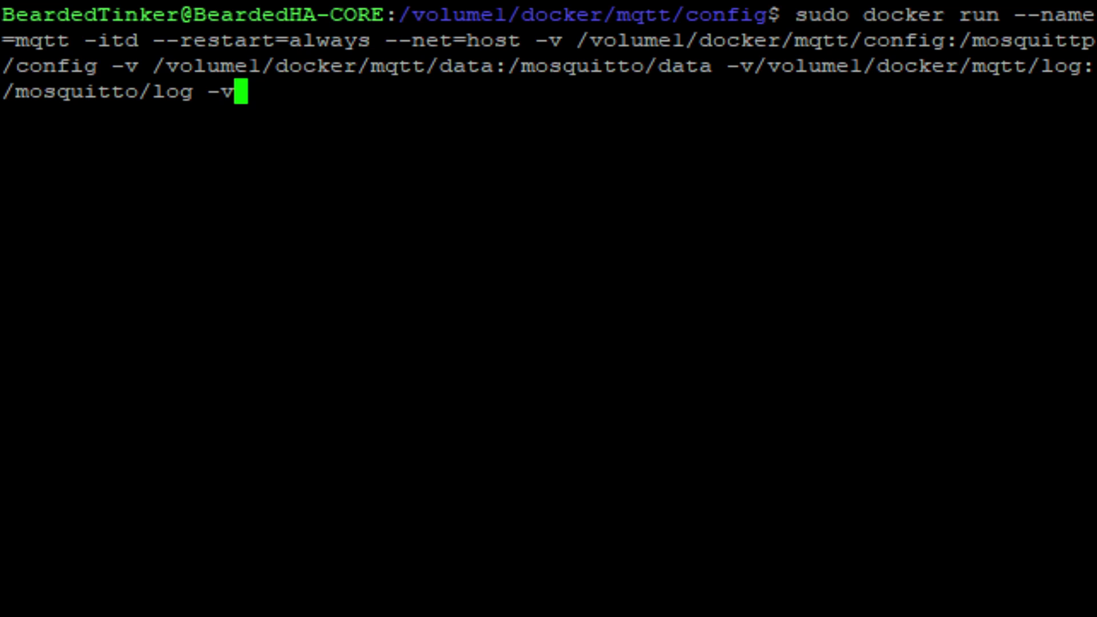
text( /volu)
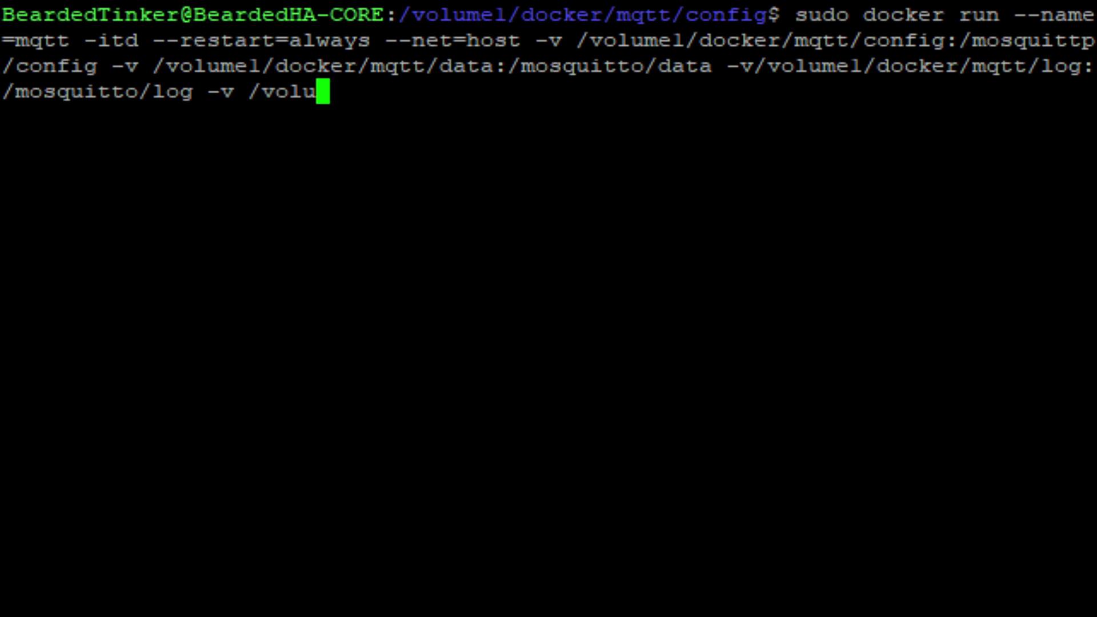
text(me1/docker/conf)
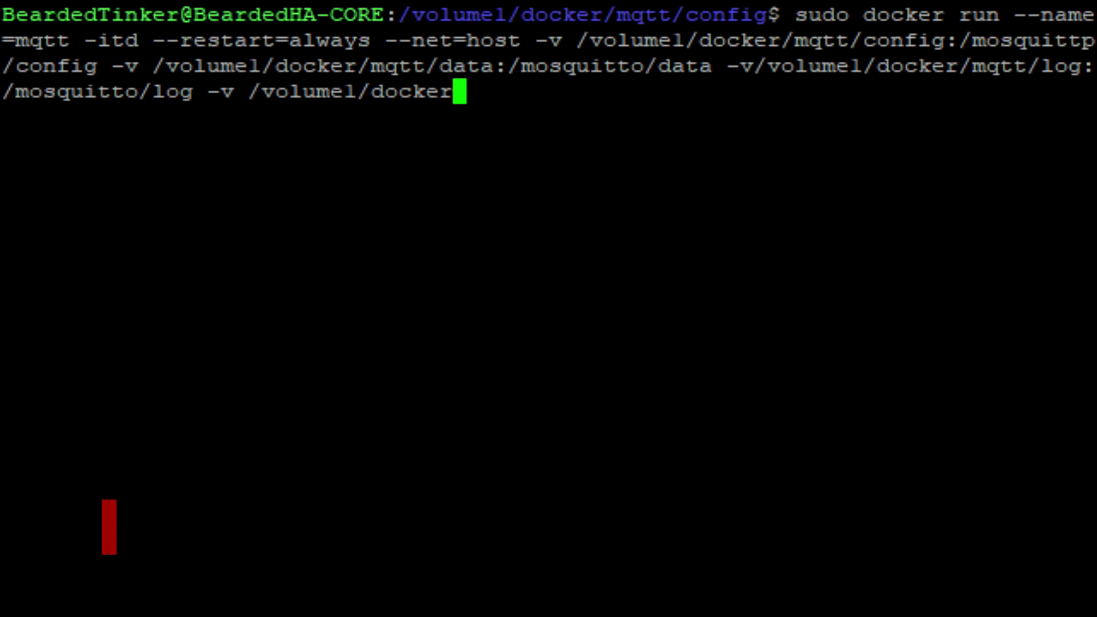
text(ig/mos)
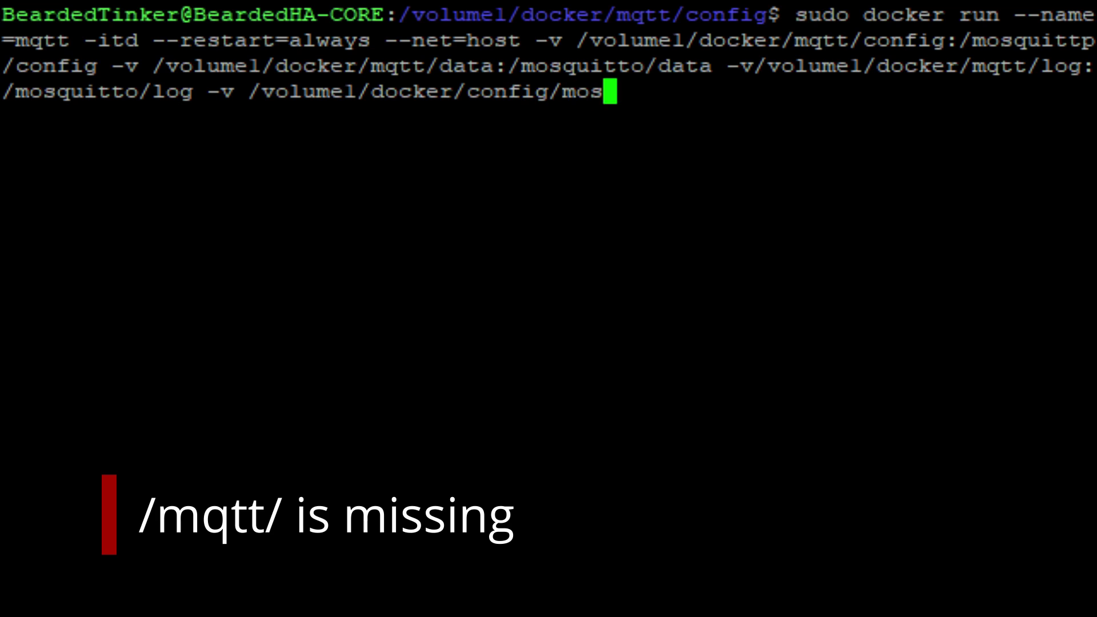
text(quitto.con)
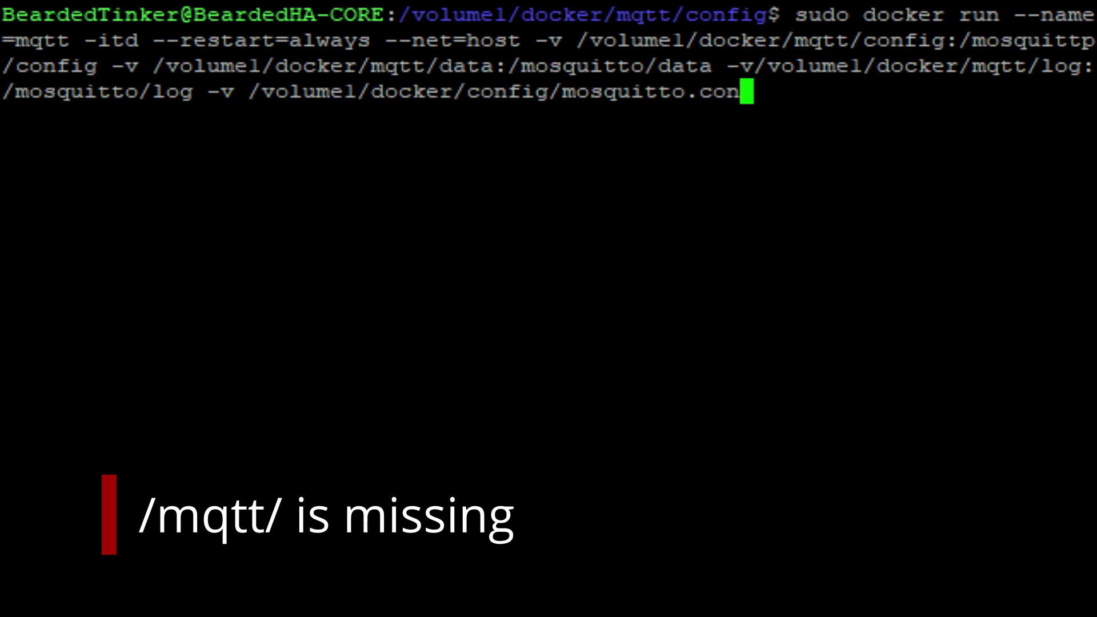
text(f:/mosquitto/config/mosquitto.conf)
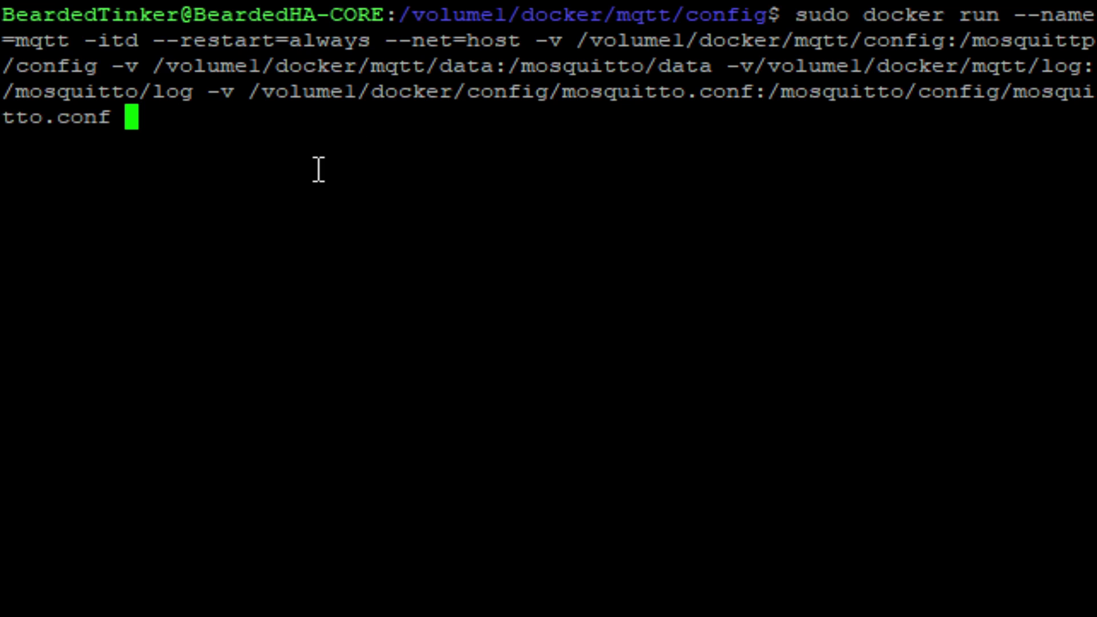
End the command with eclipse-mosquitto:openssl, insert 'mqtt/' into the conf path, and run it
text(eclipse)
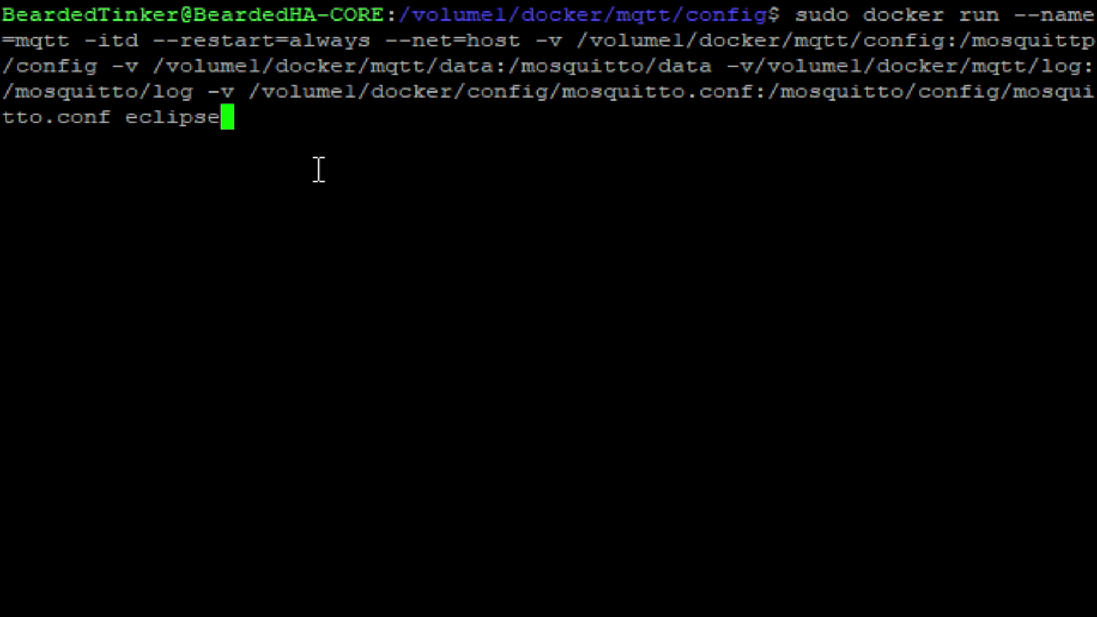
text(-mosquitto:)
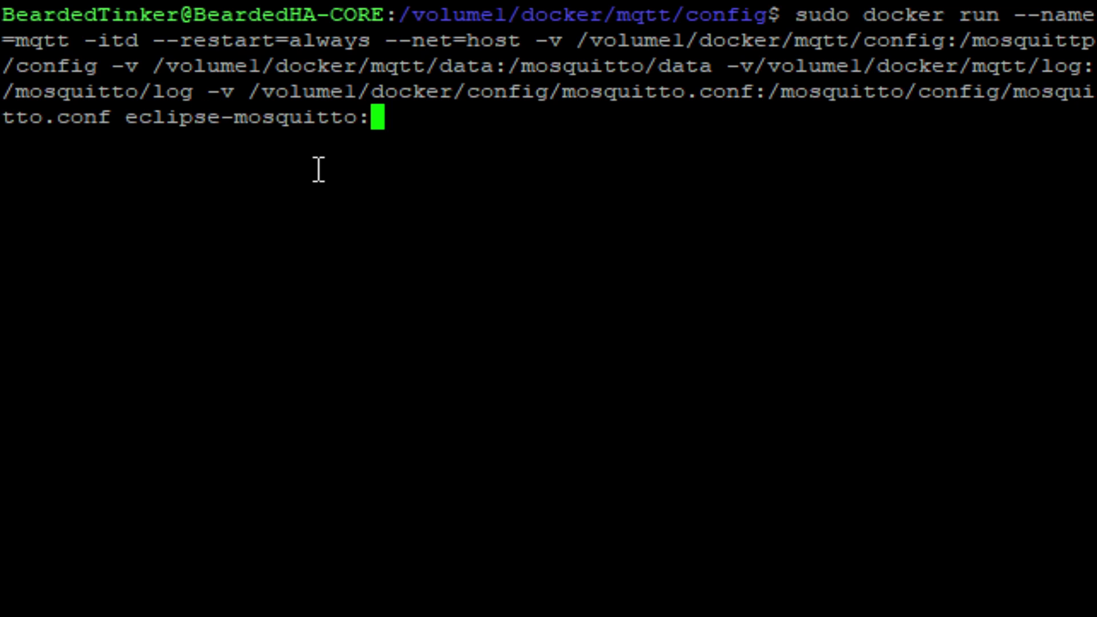
text(openssl)
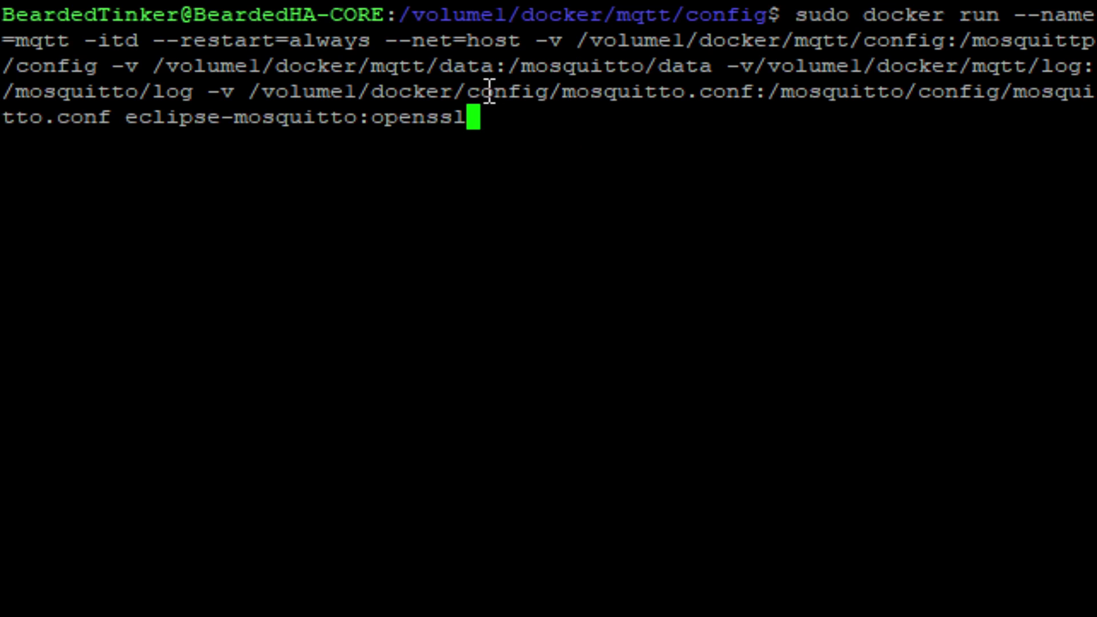
key(Left)
key(Left)
key(Left)
key(Left)
key(Left)
key(Left)
key(Left)
key(Left)
key(Left)
key(Left)
key(Left)
key(Left)
key(Left)
key(Left)
key(Left)
key(Left)
key(Left)
key(Left)
key(Left)
key(Left)
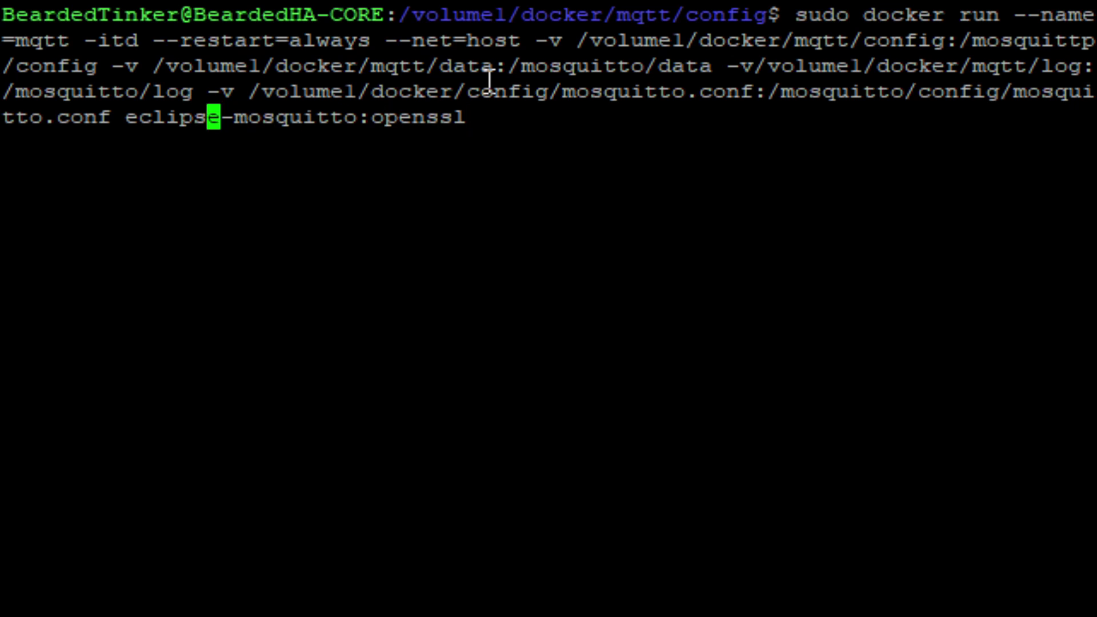
key(Left)
key(Left)
key(Left)
key(Left)
key(Left)
key(Left)
key(Left)
key(Left)
key(Left)
key(Left)
key(Left)
key(Left)
key(Left)
key(Left)
key(Left)
key(Left)
key(Left)
key(Left)
key(Left)
key(Left)
text(mqtt/)
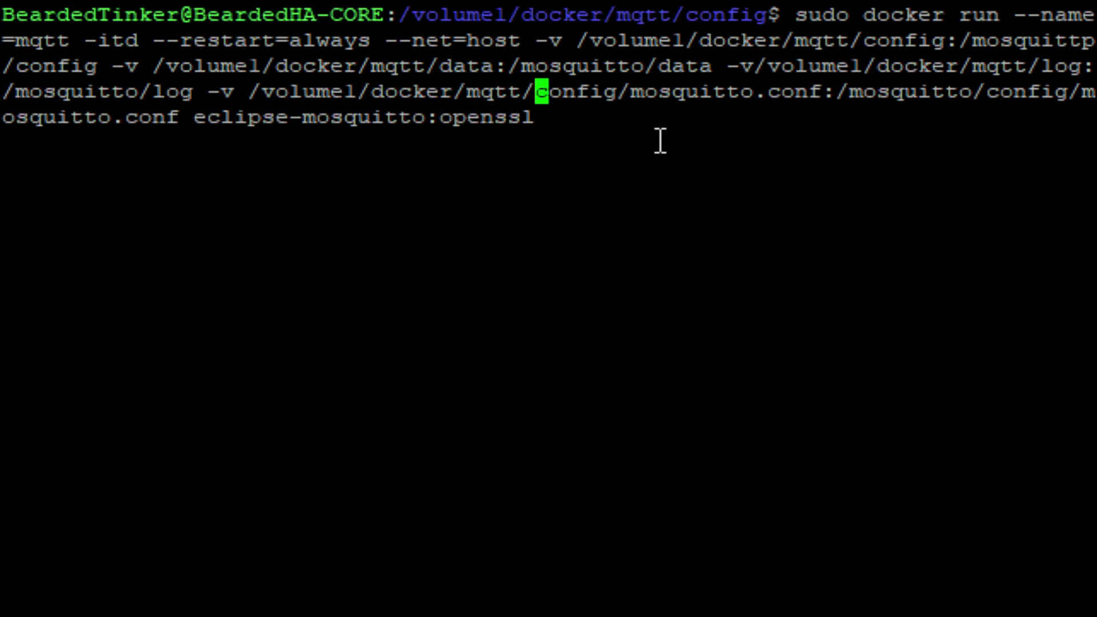
key(Return)
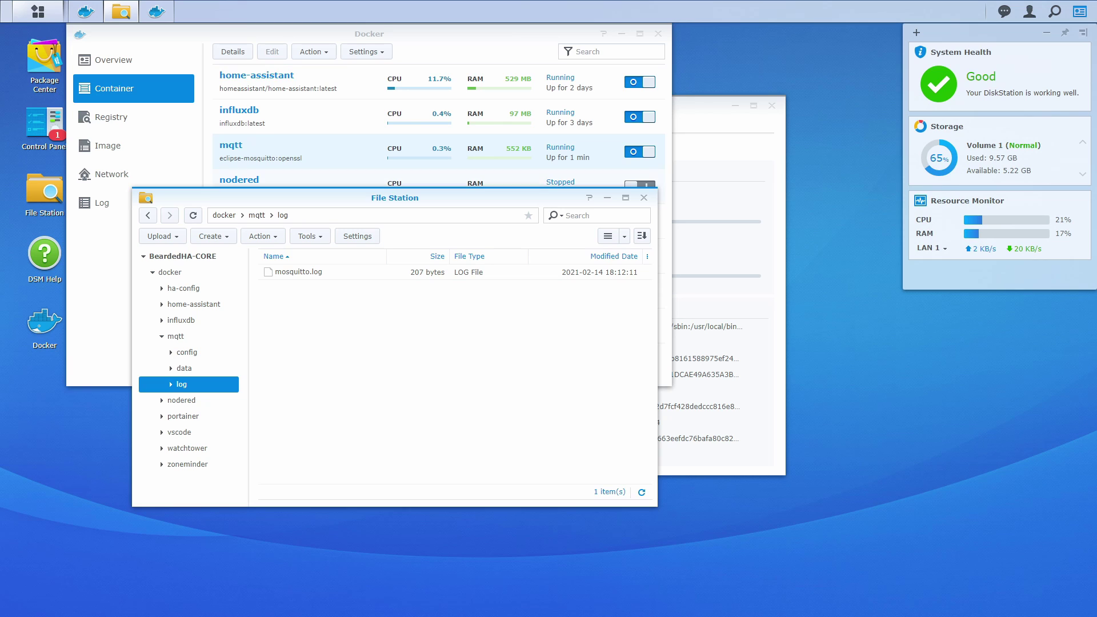
Read mosquitto.log to confirm version 2.0.7 with a connected client, then close it and move File Station aside
double_click(337, 274)
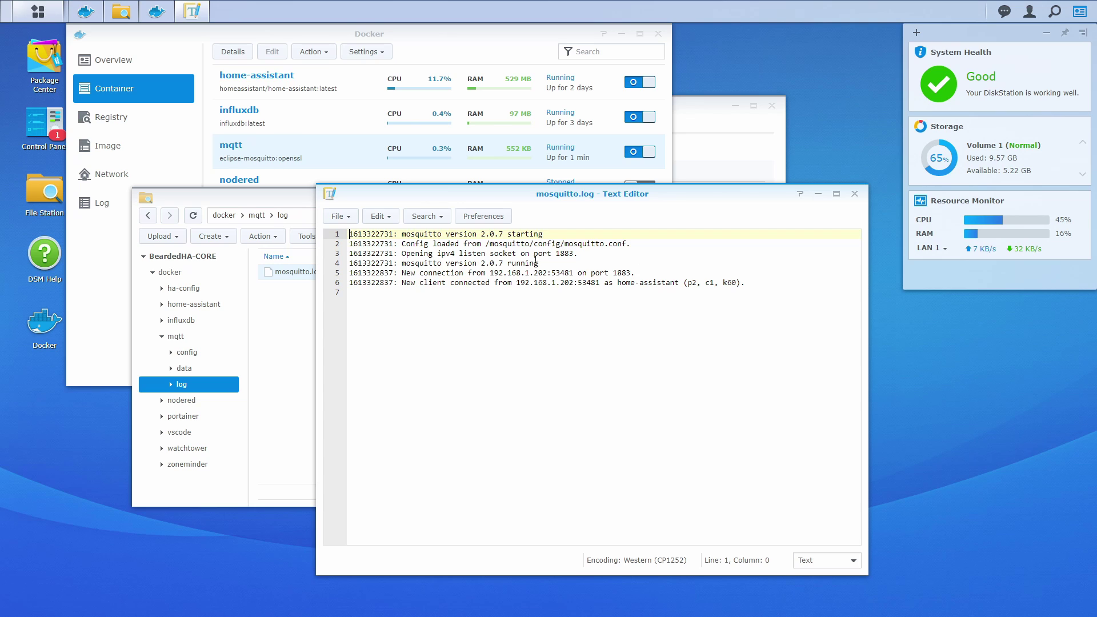
click(855, 194)
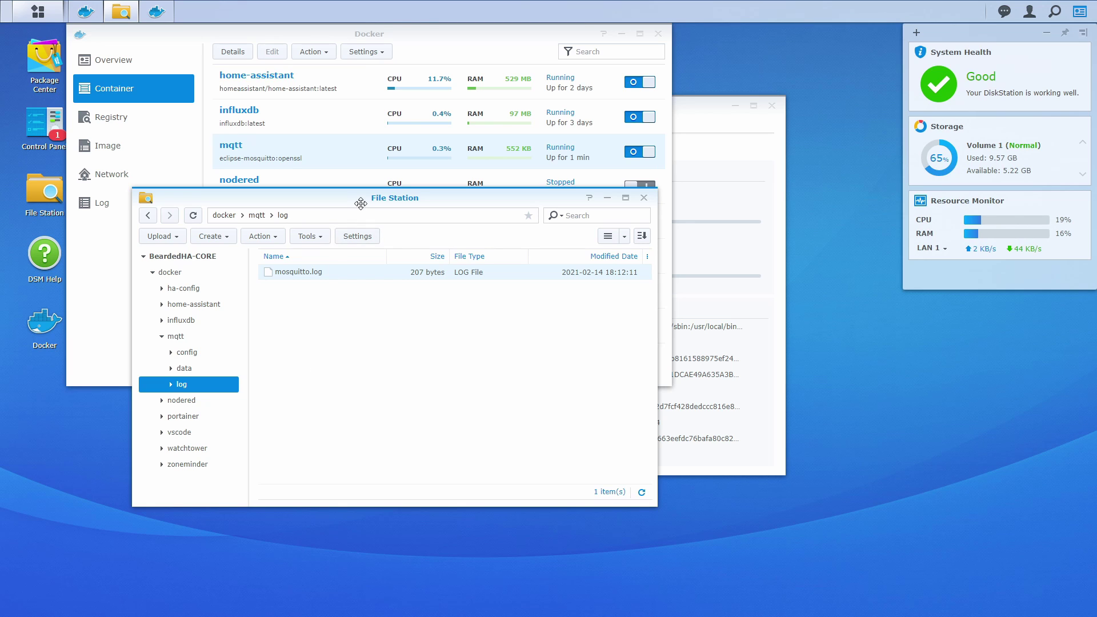
drag(355, 197, 406, 234)
Open the mqtt container's details and launch a terminal session running the command ash
click(135, 241)
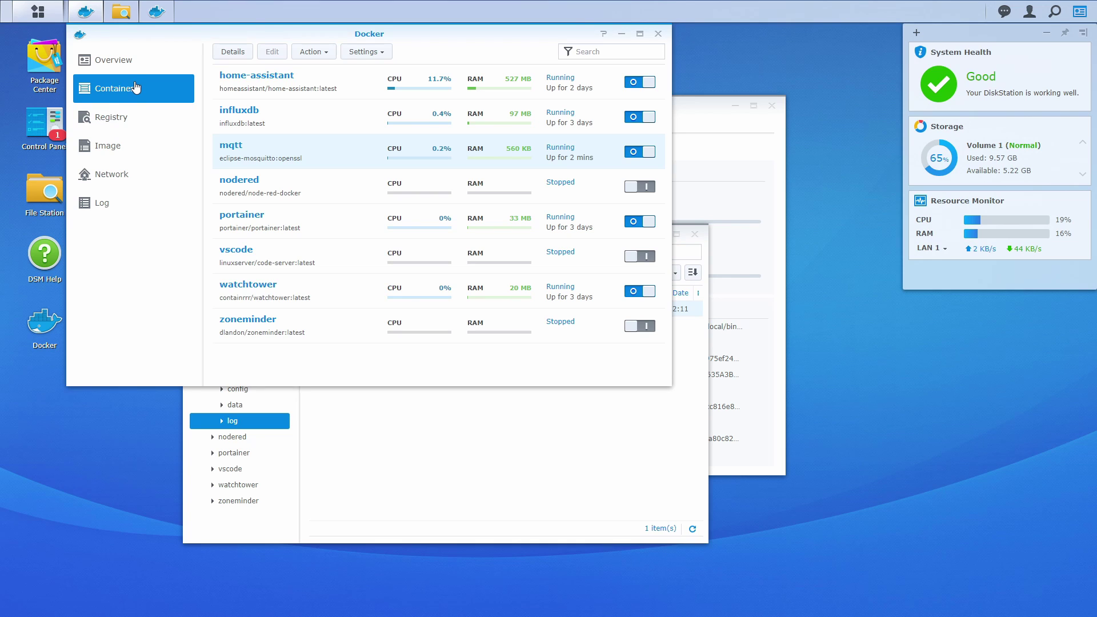
double_click(300, 160)
click(376, 122)
click(264, 146)
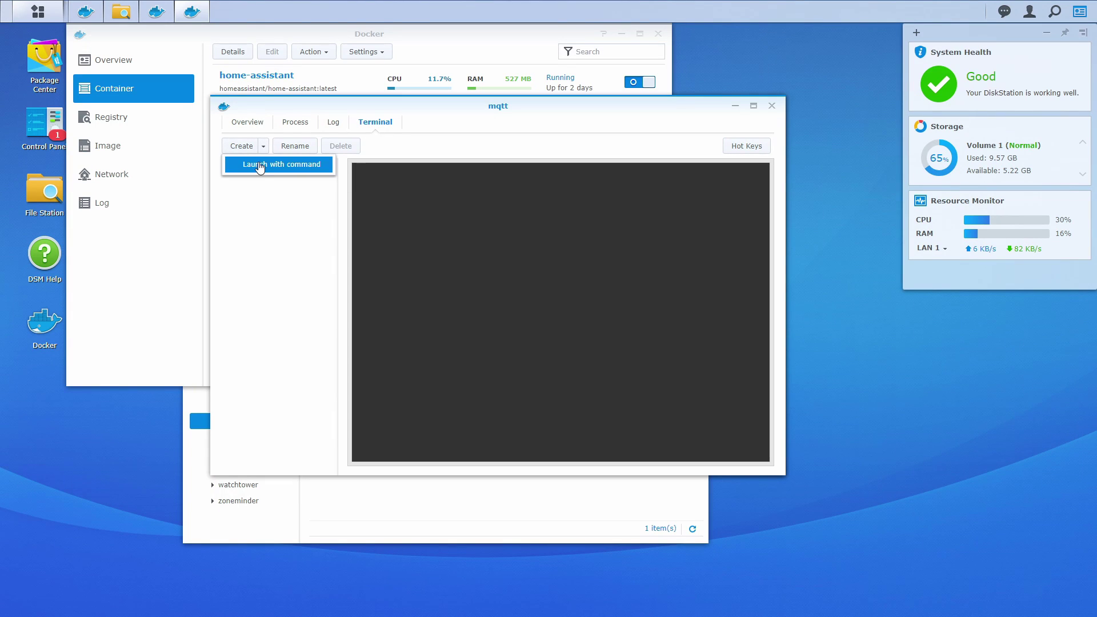
click(262, 167)
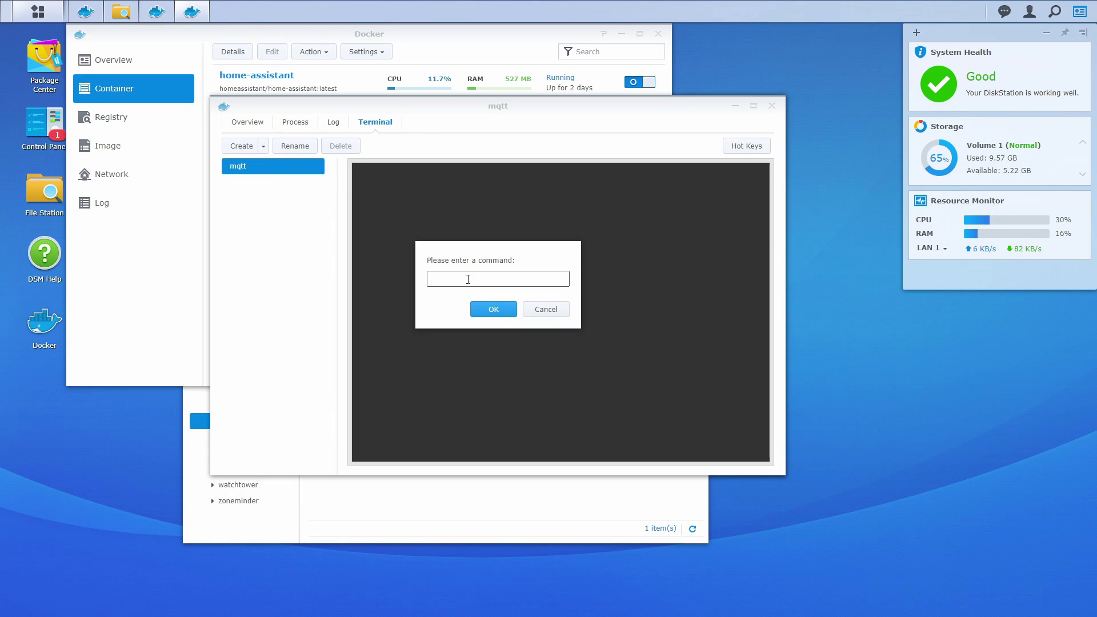
text(ash)
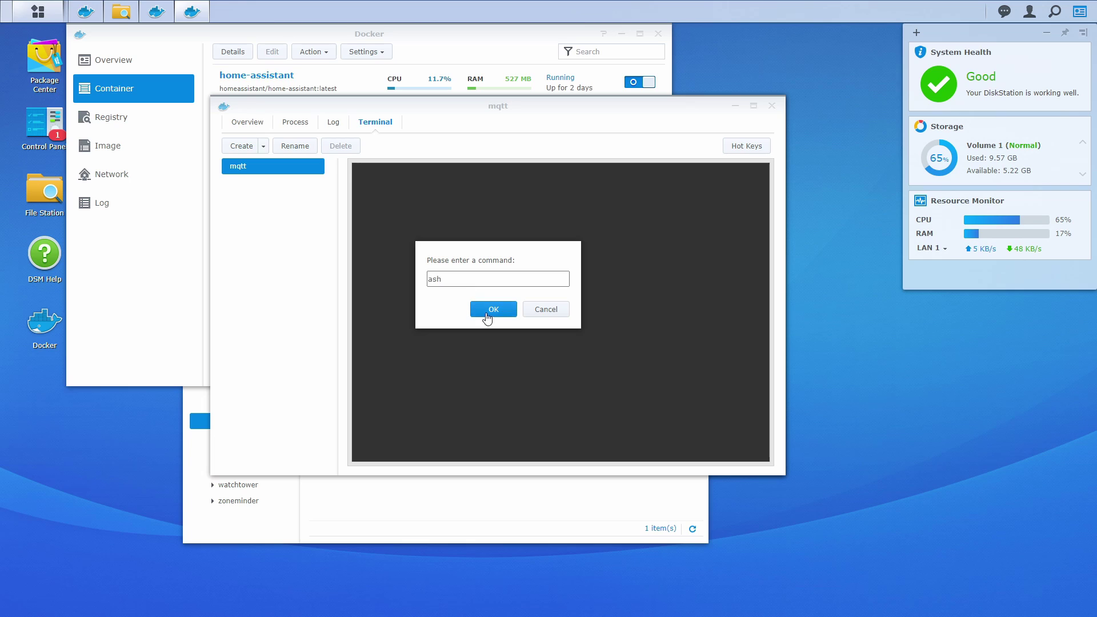
click(485, 311)
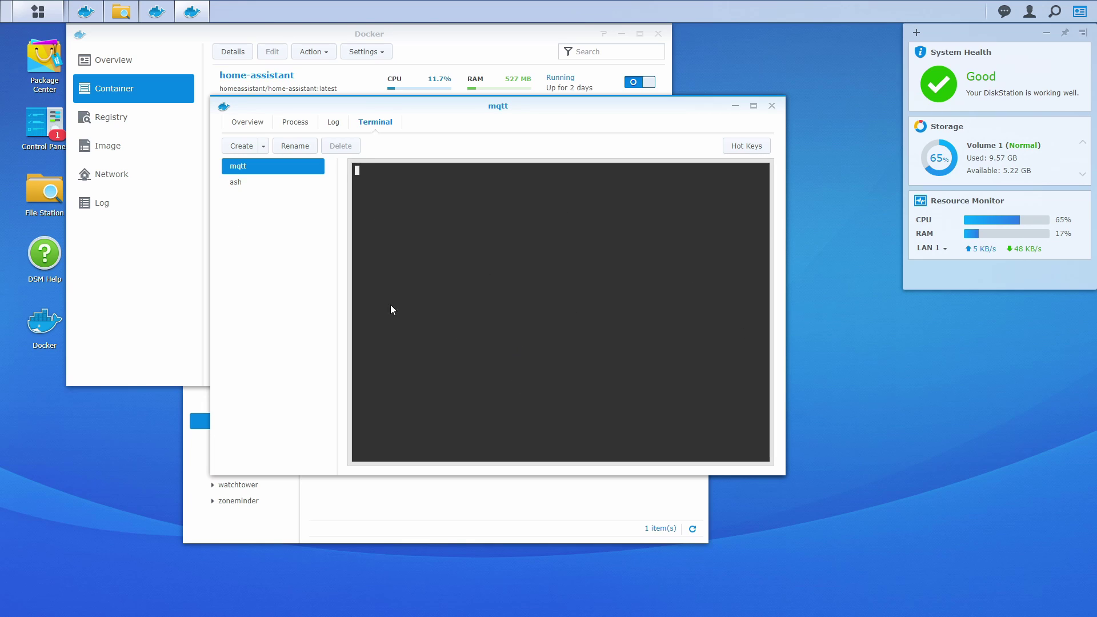
click(286, 183)
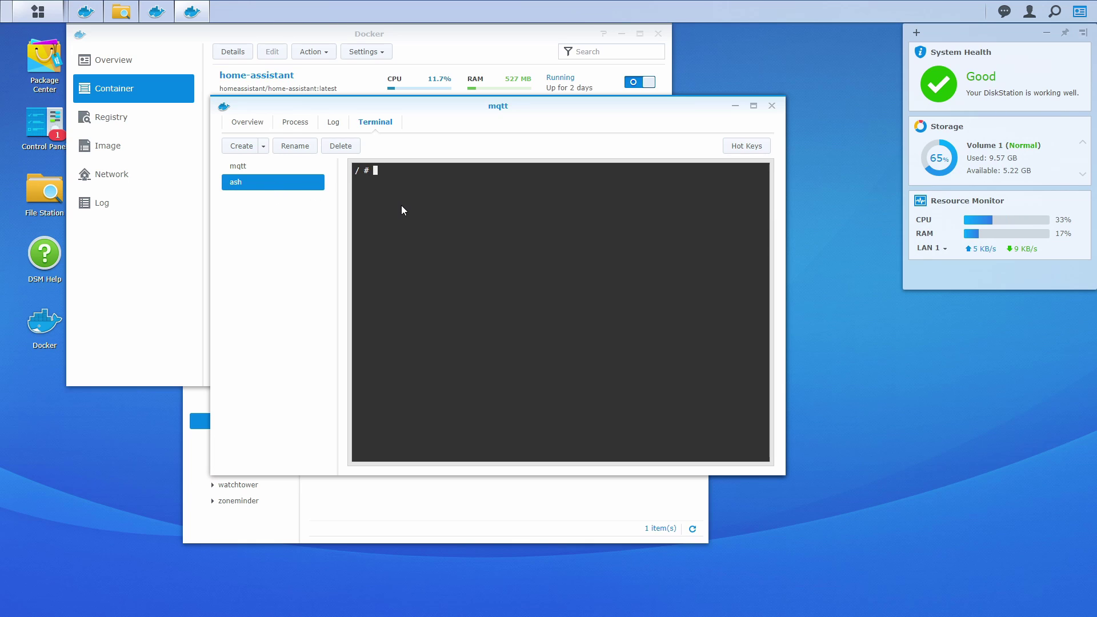
Go into /mosquitto, listing config, data and log, then into config to list mosquitto.conf
text(cd mosquitto)
key(Return)
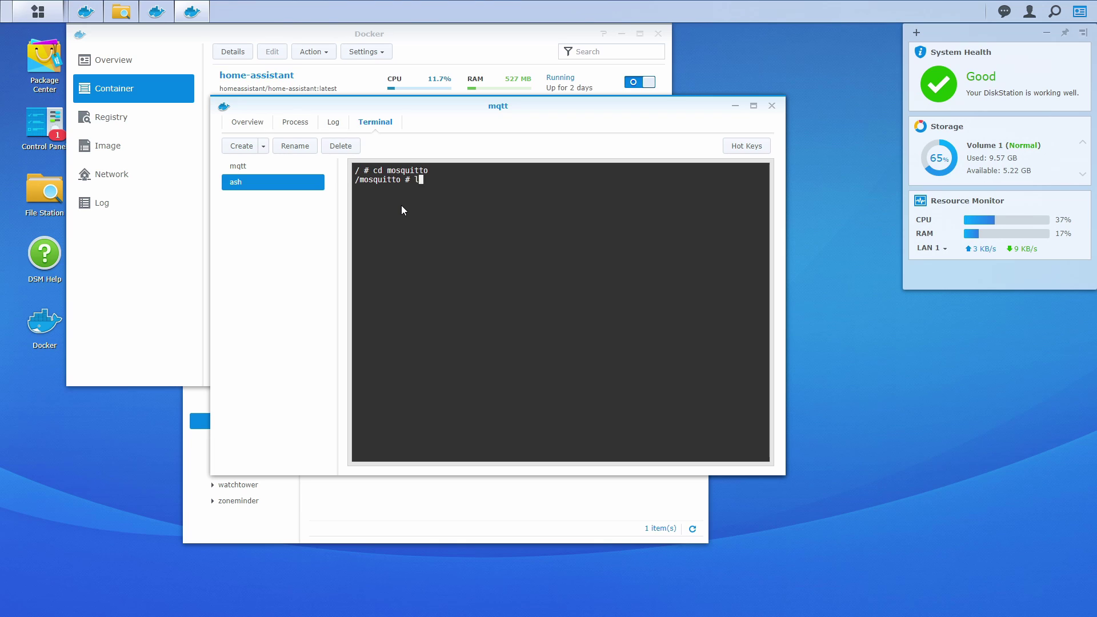
text(ls)
key(Return)
text(cd config)
key(Return)
text(ls)
key(Return)
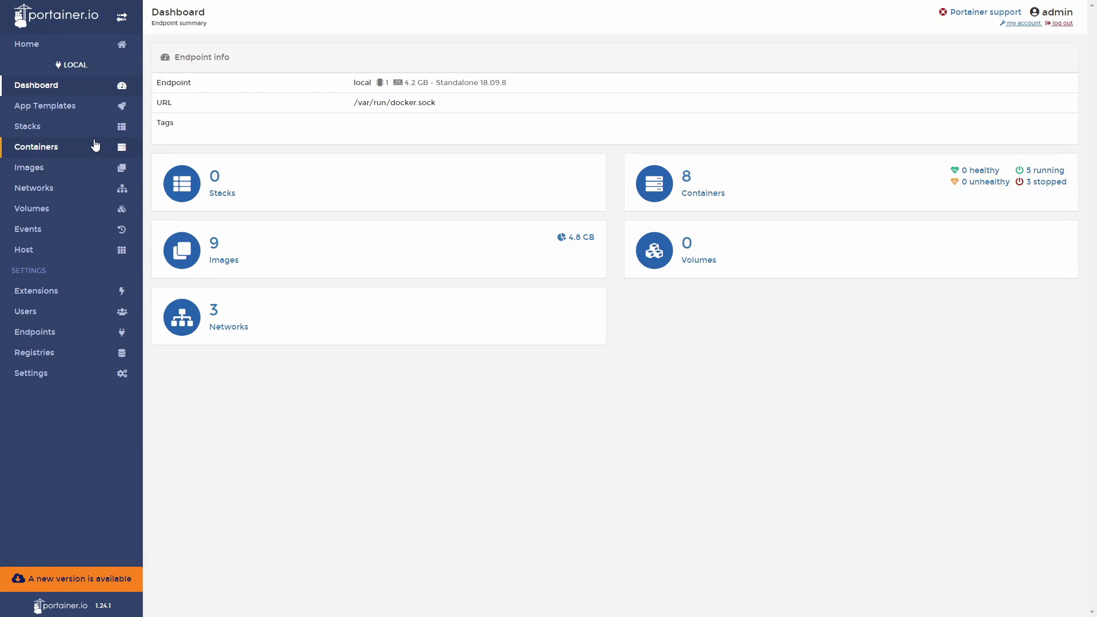
Connect a Portainer console to the mqtt container using /bin/ash
click(95, 145)
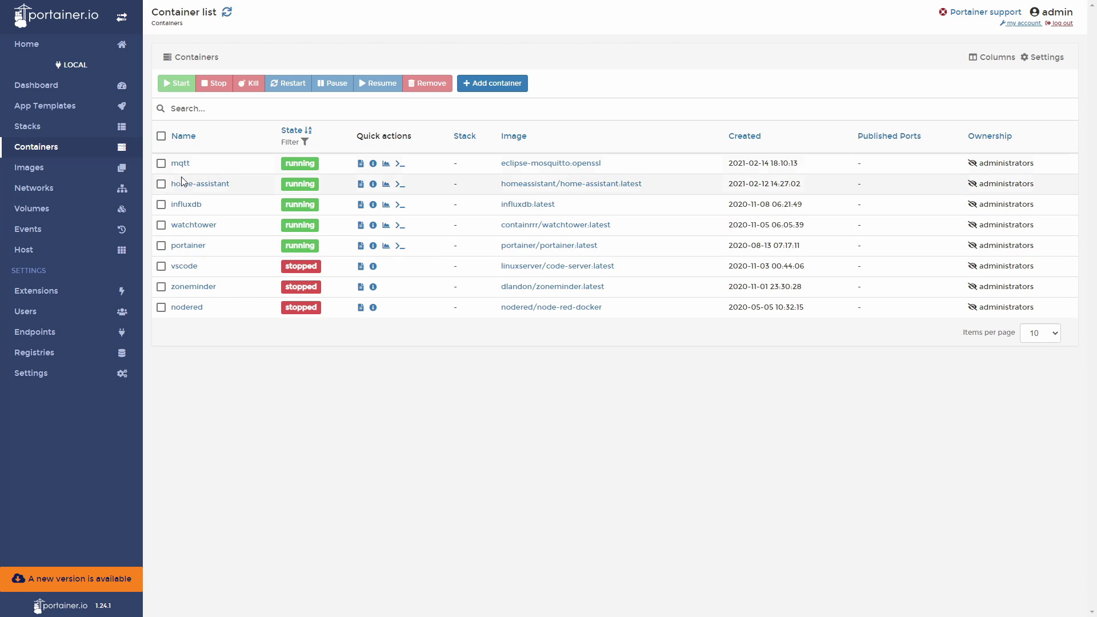
click(181, 163)
click(317, 265)
click(312, 100)
click(300, 112)
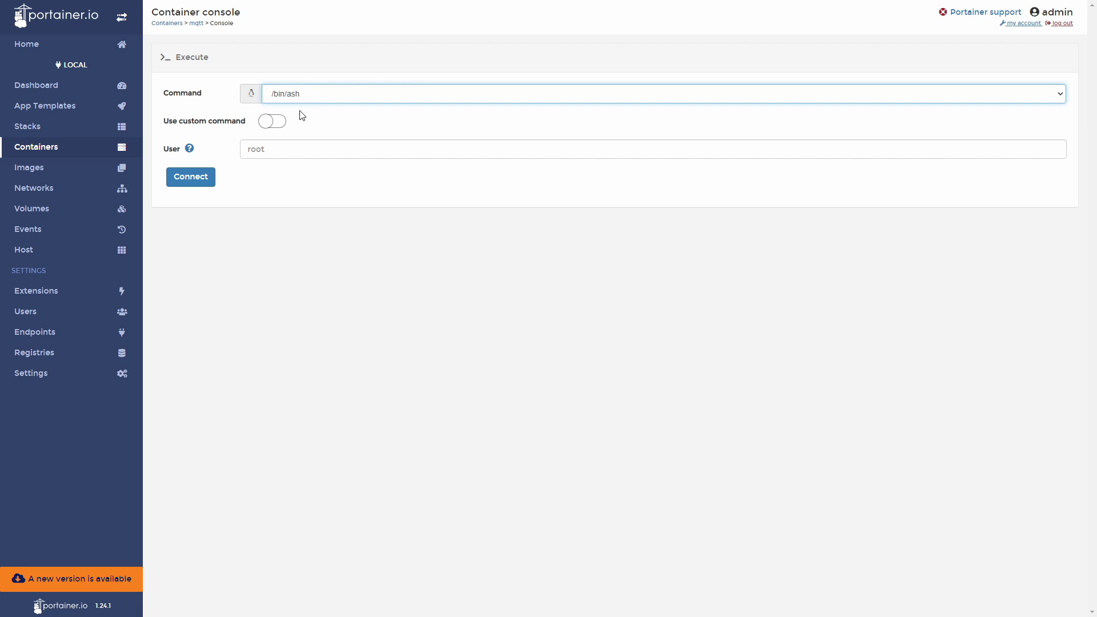
click(191, 177)
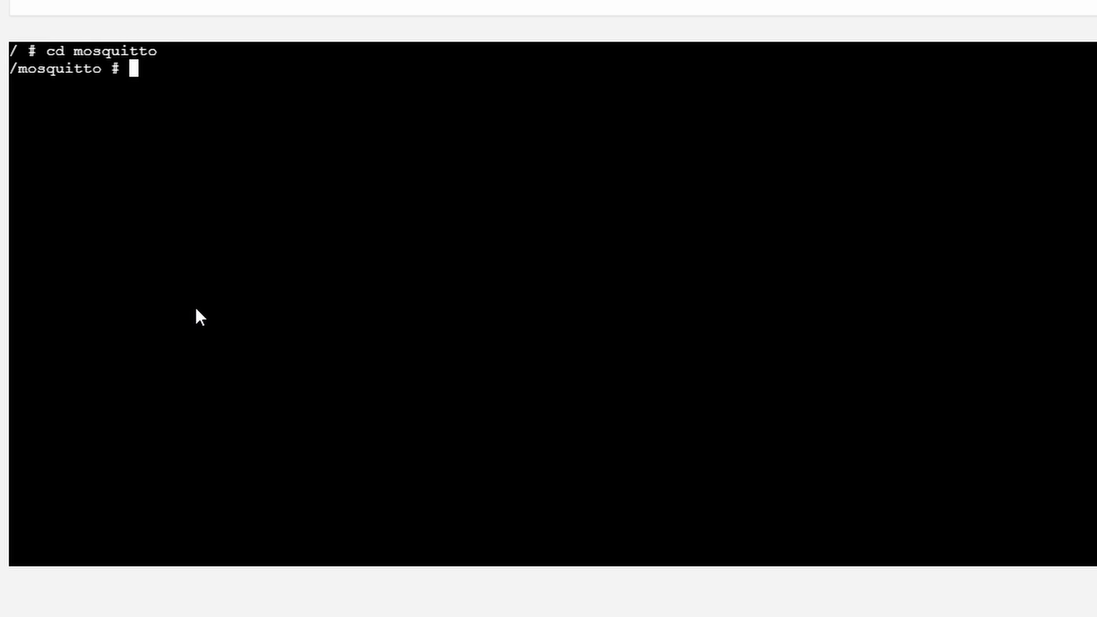
Move into the config folder and create a new file pwtest in vi
text(ls)
key(Return)
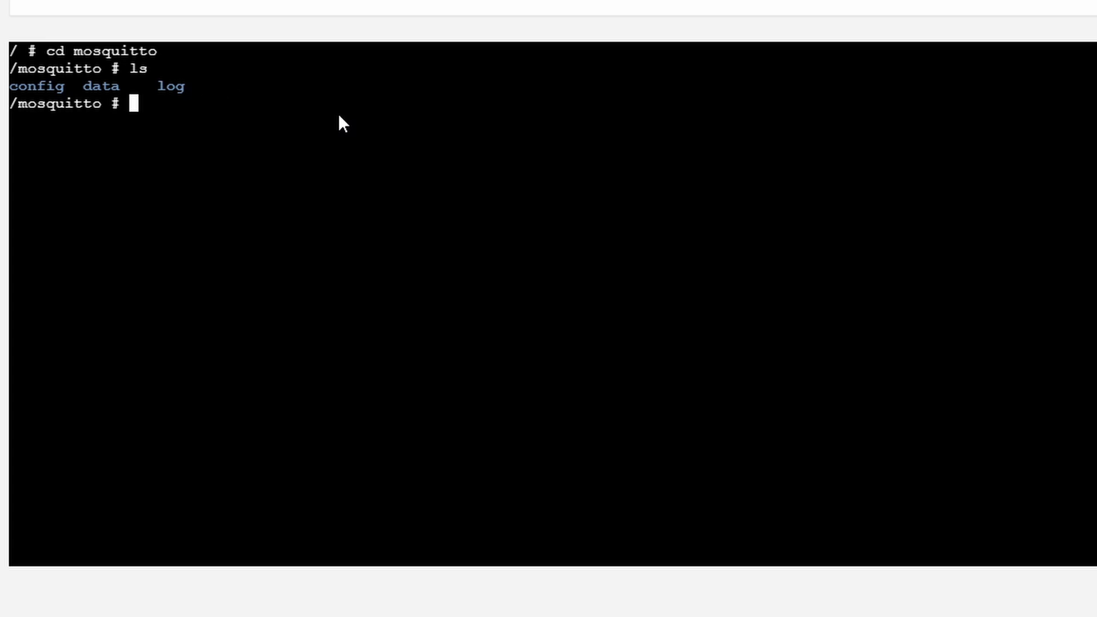
text(cd config)
key(Return)
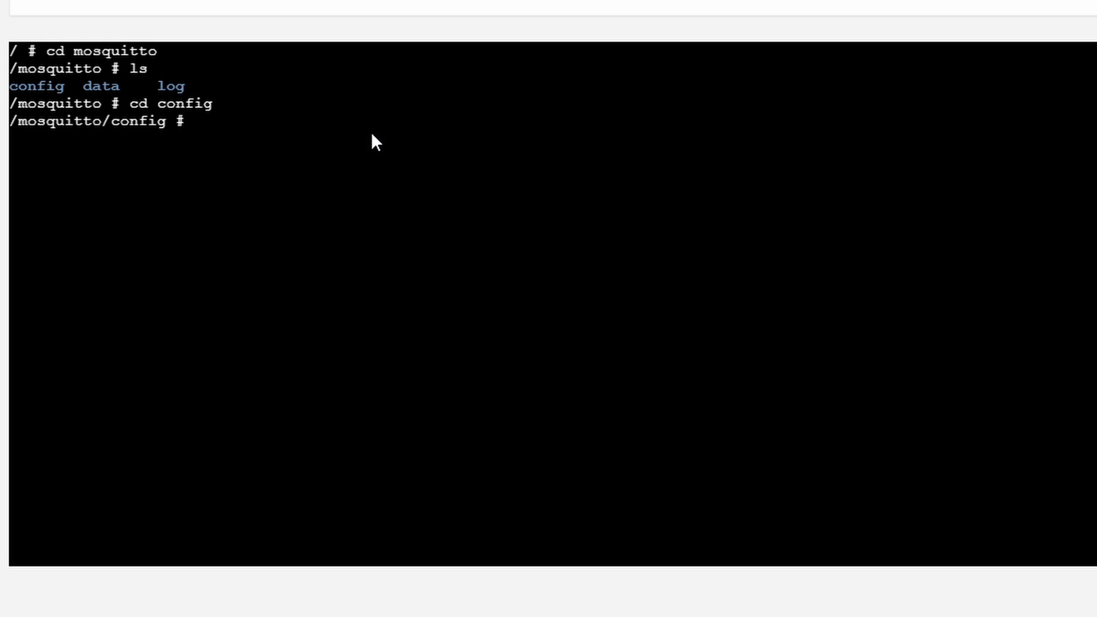
text(vi pwtest)
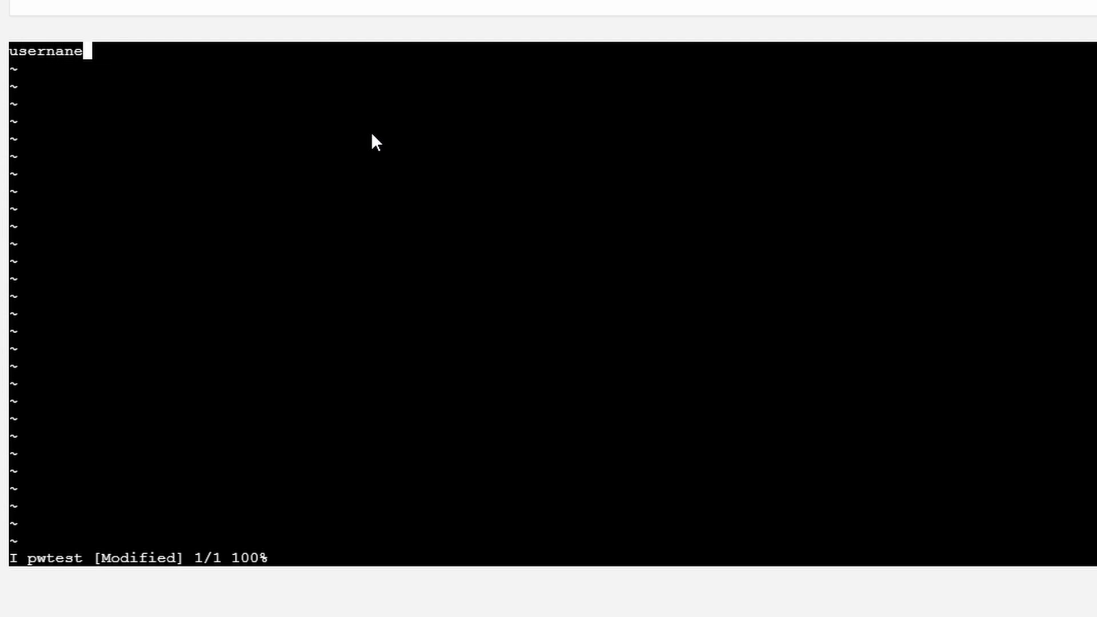
Finish the first user's password line, then add 'second' and 'third' user lines with passwords
text(:password)
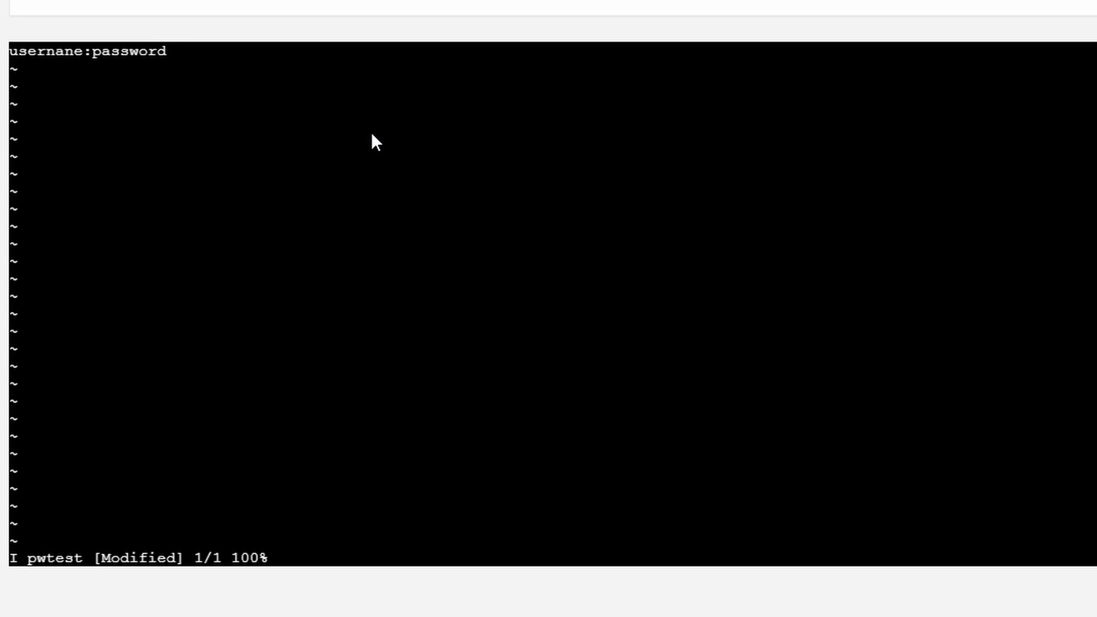
key(Return)
text(second)
text(:pa)
text(:pasword)
key(Return)
text(third:password)
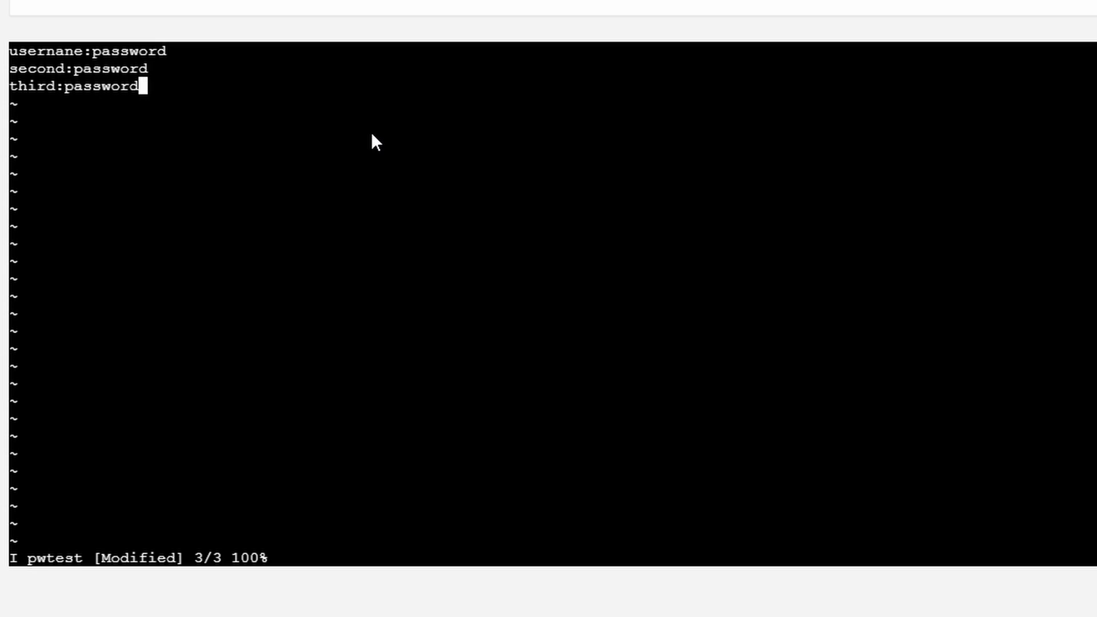
Save pwtest with :wq and list the config folder to confirm it exists
key(Escape)
text(:wq!)
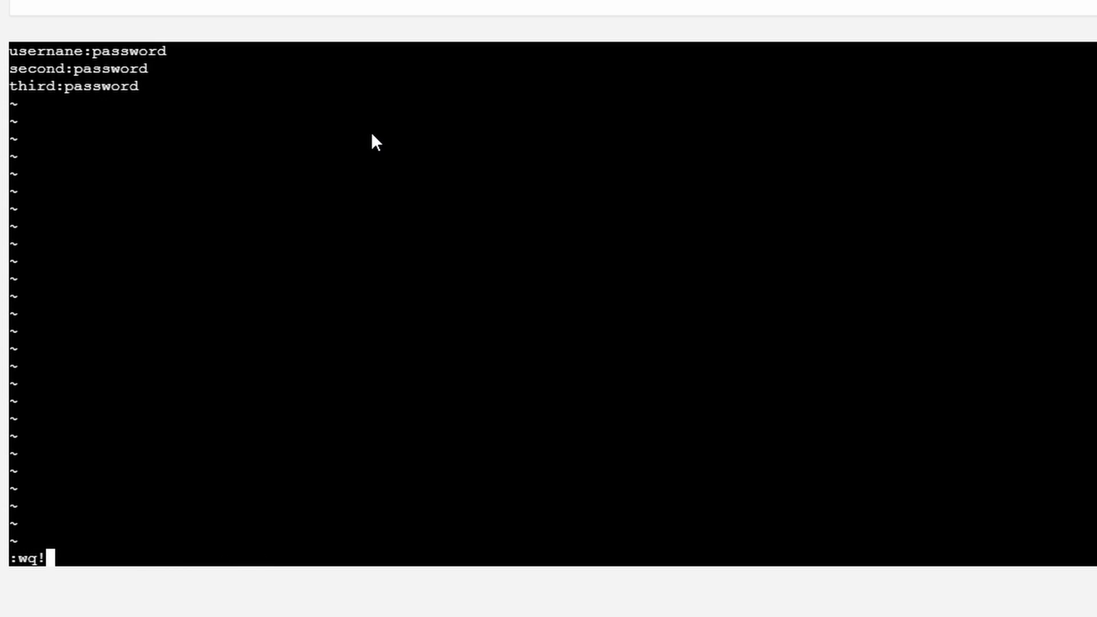
key(Return)
text(ls)
key(Return)
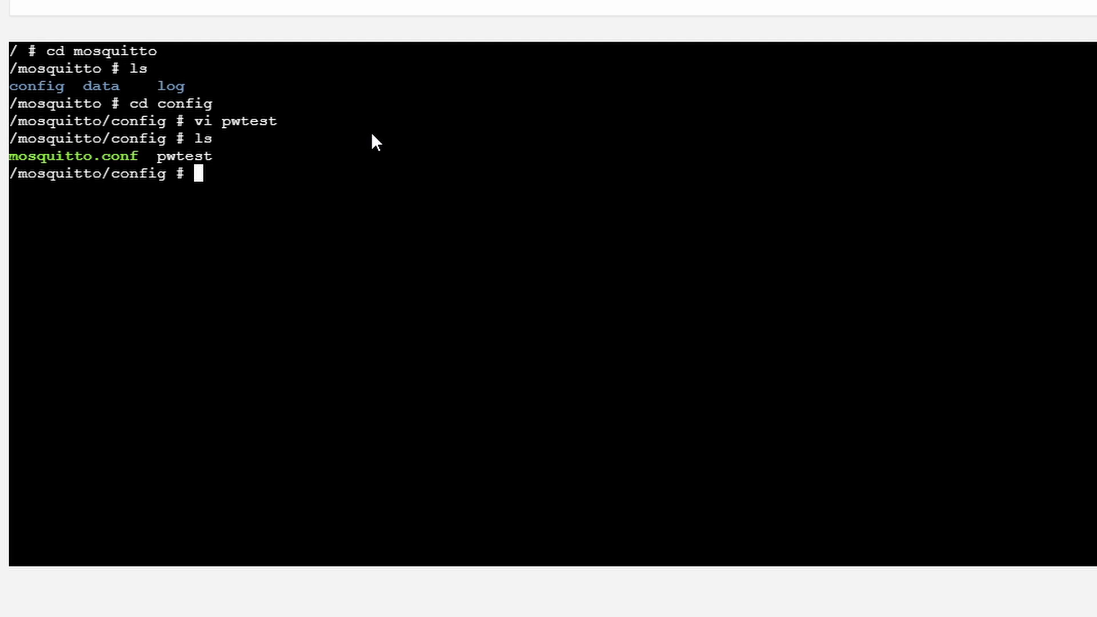
Run mosquitto_passwd -U pwtest to hash the passwords in the file
text(mosquittou)
key(BackSpace)
key(BackSpace)
text(o_passwd )
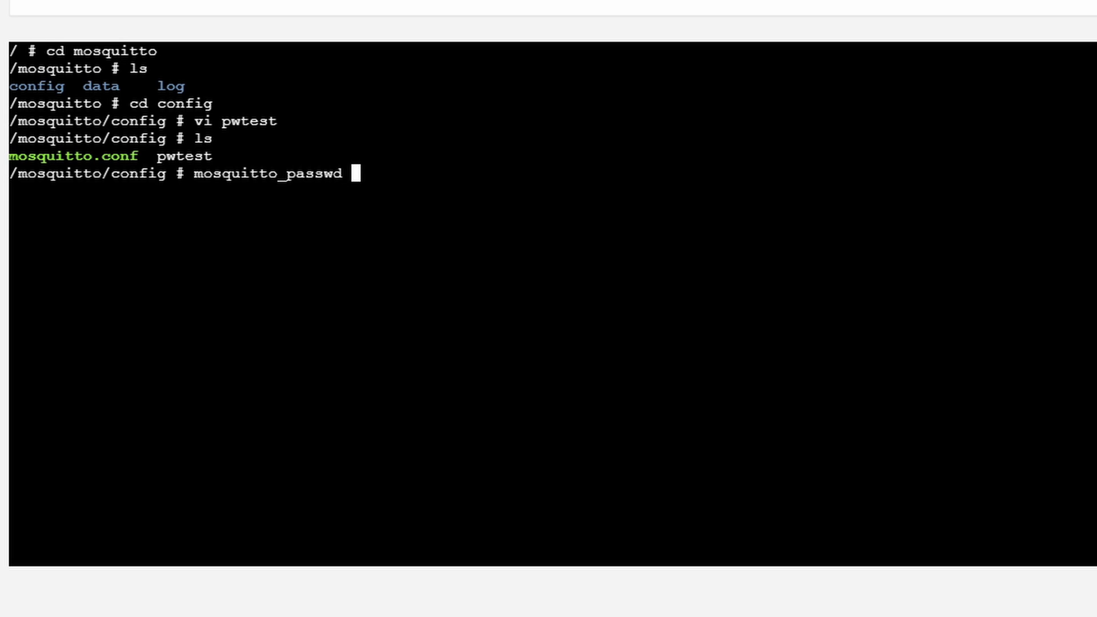
text(-U pwtest)
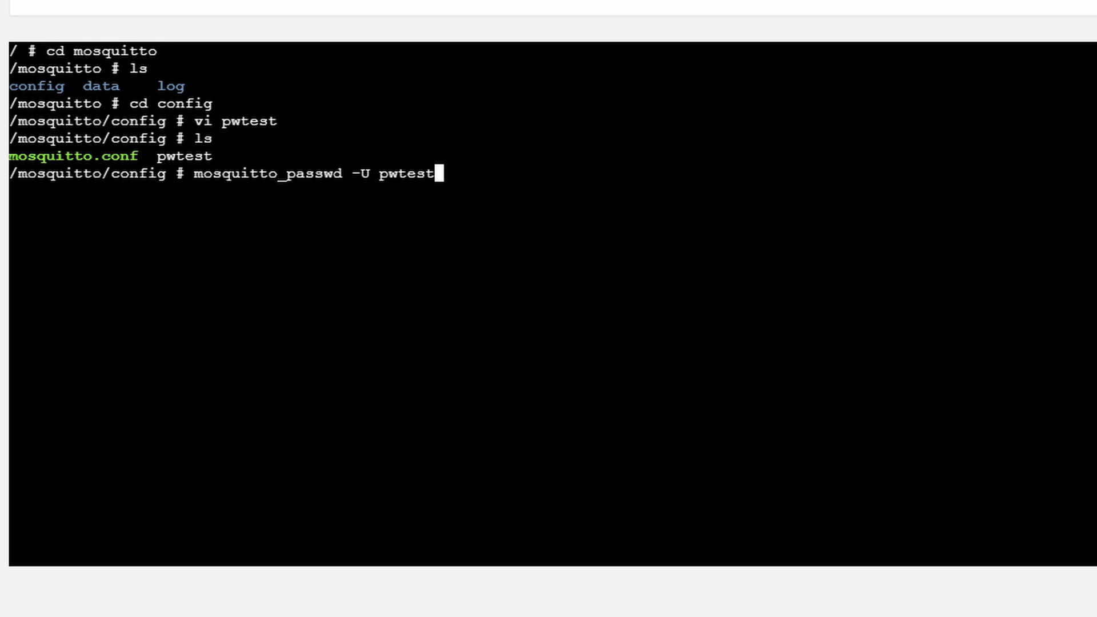
key(Return)
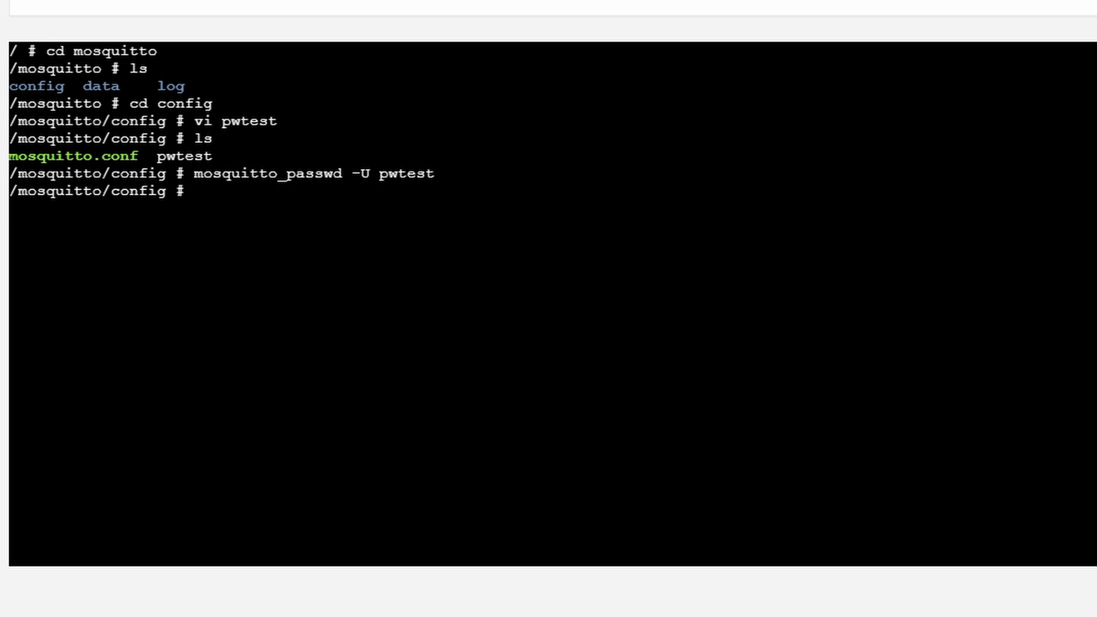
Reopen pwtest in vi to view the three hashed password entries
text(ls)
key(Up)
key(Up)
key(Up)
key(Return)
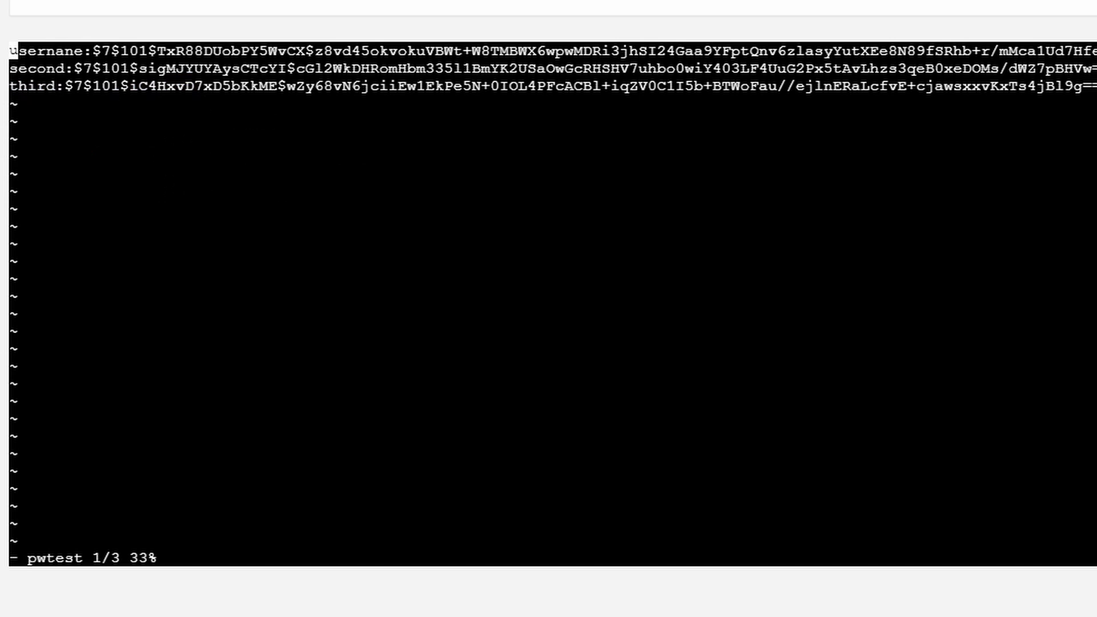
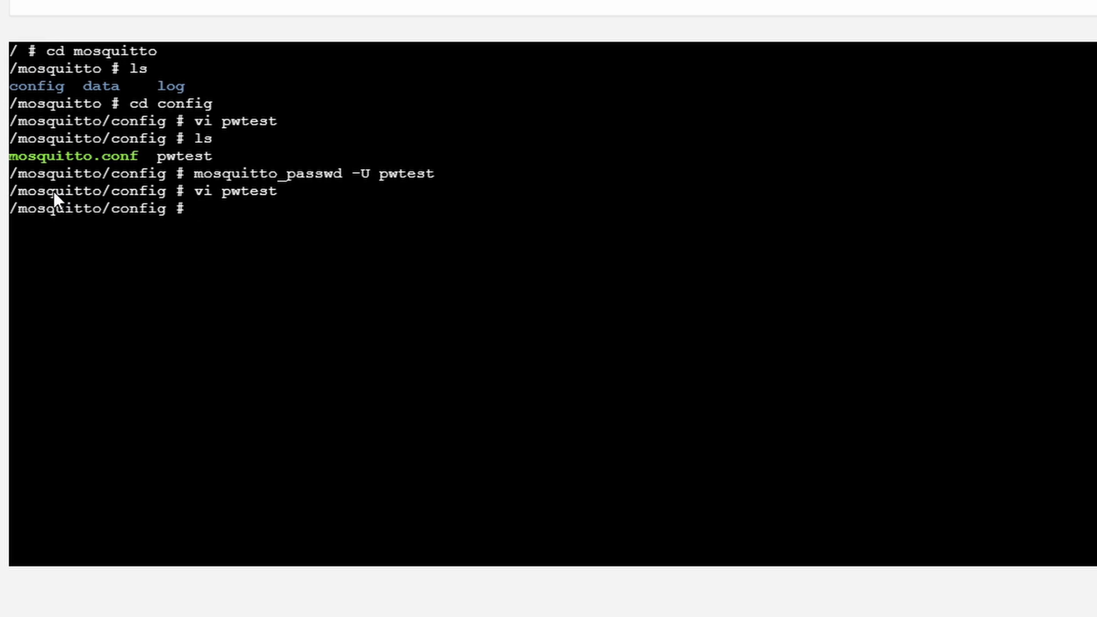
Delete the old pwtest password file from the config folder with rm
text(rm pwtest)
key(Return)
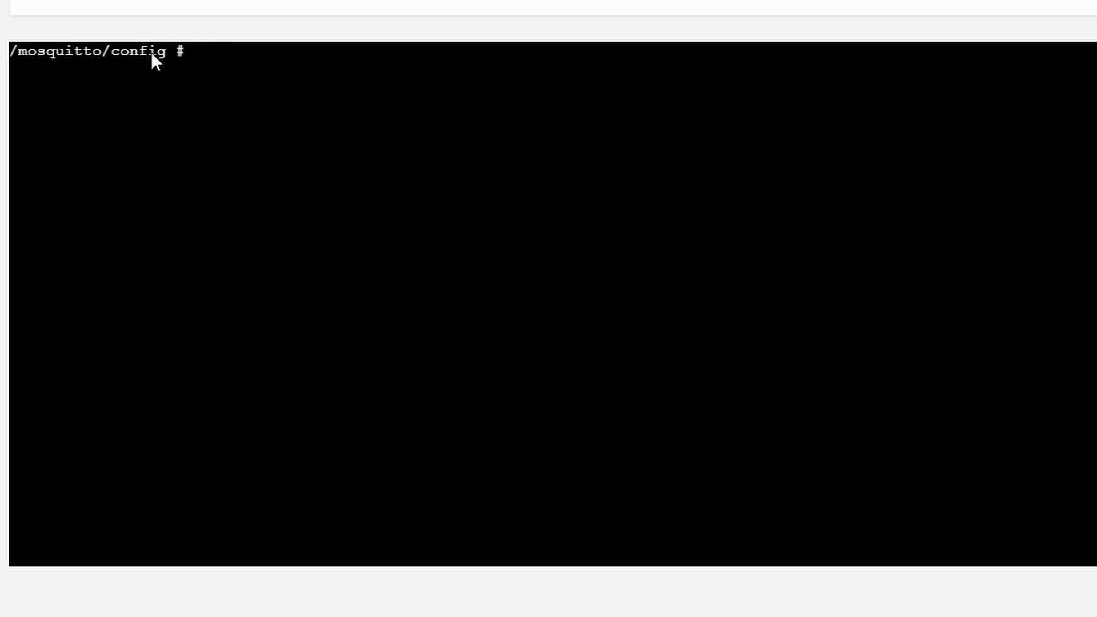
Create pwfile with user hass via mosquitto_passwd -c, entering and confirming the password
text(mosquitto_pa)
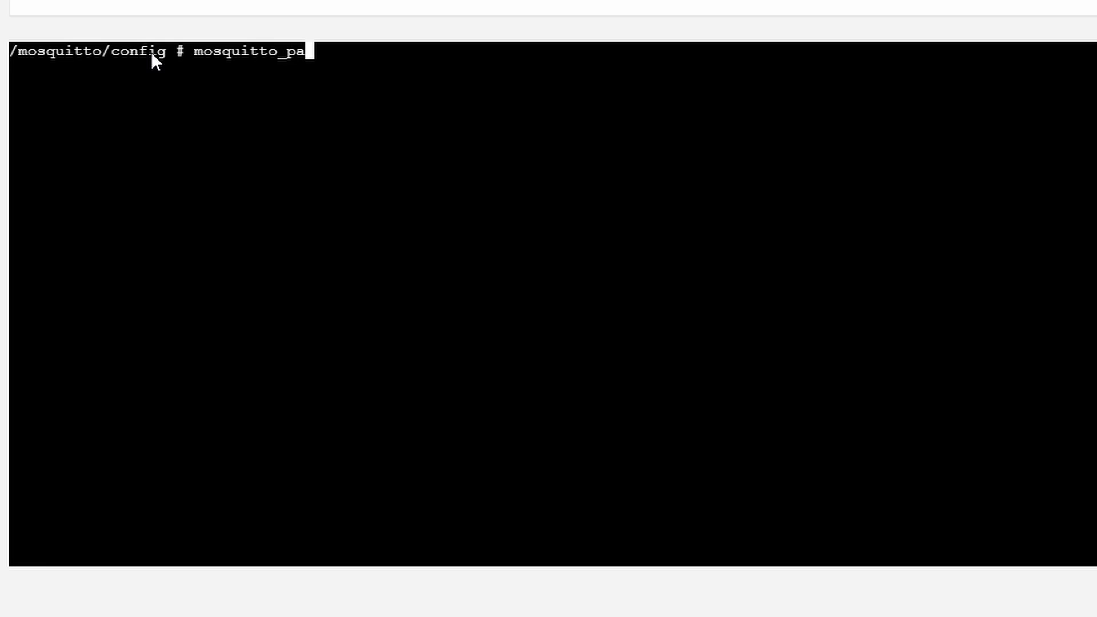
text(sswd )
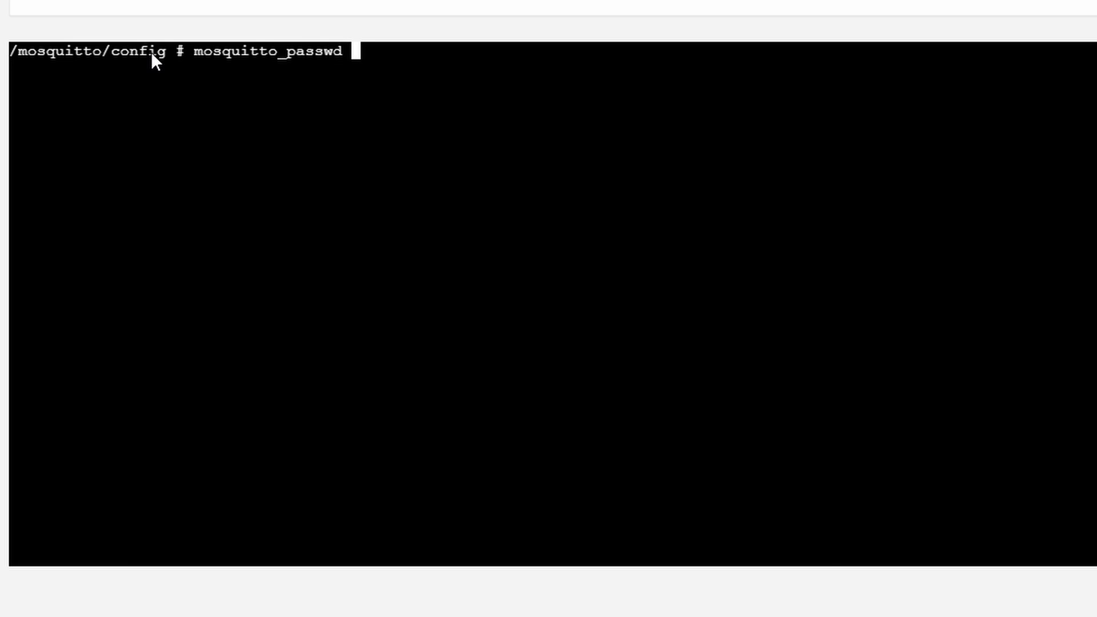
text(-c pw)
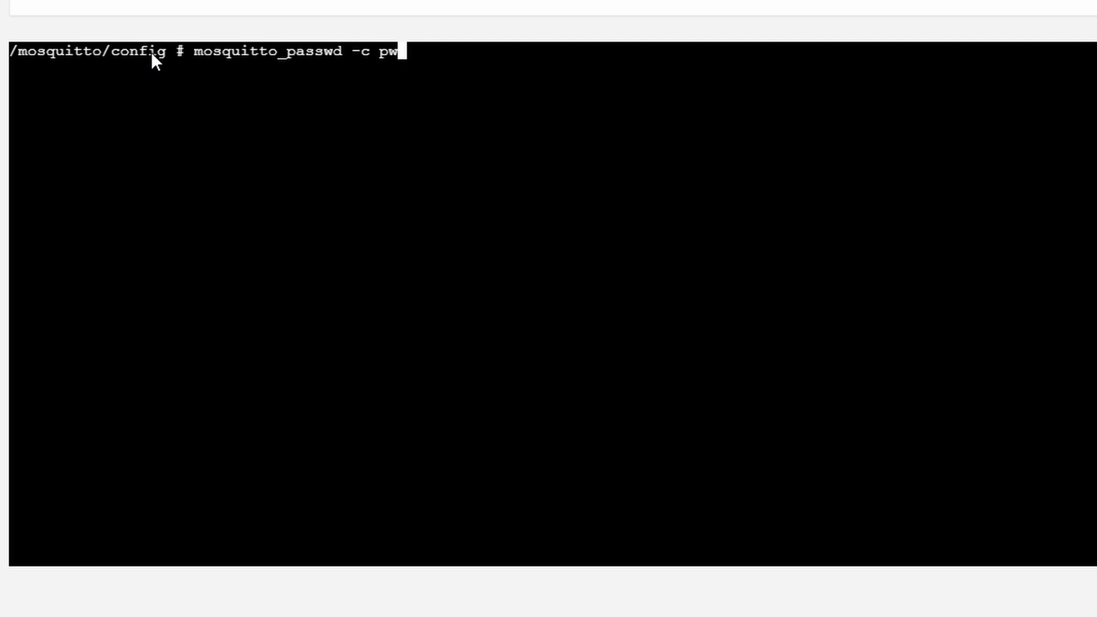
text(file)
text(hass)
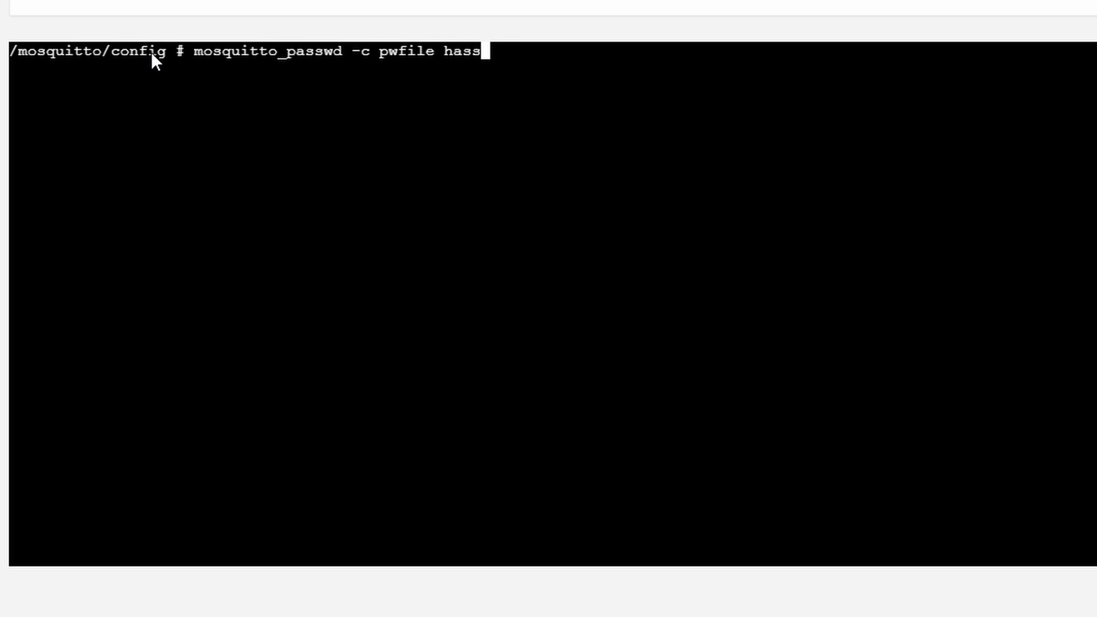
key(Return)
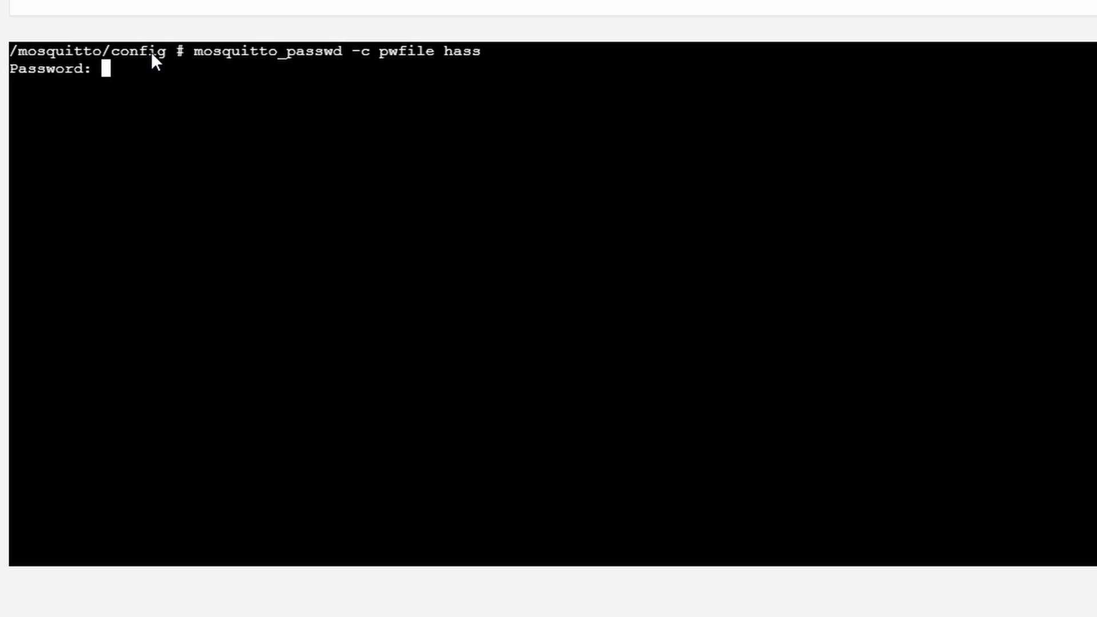
key(Return)
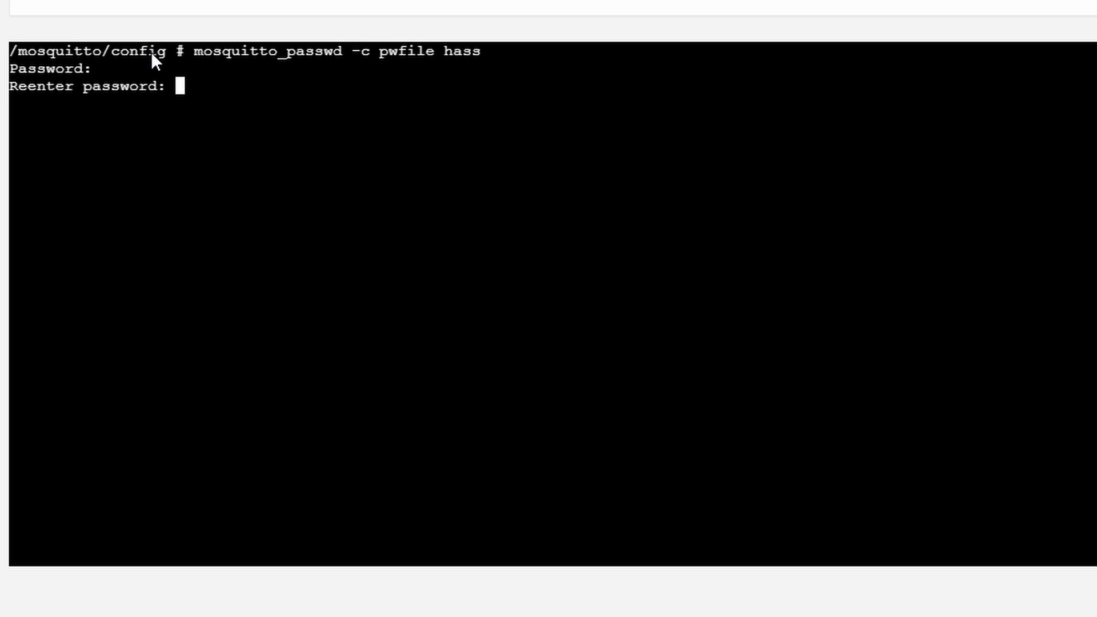
key(Return)
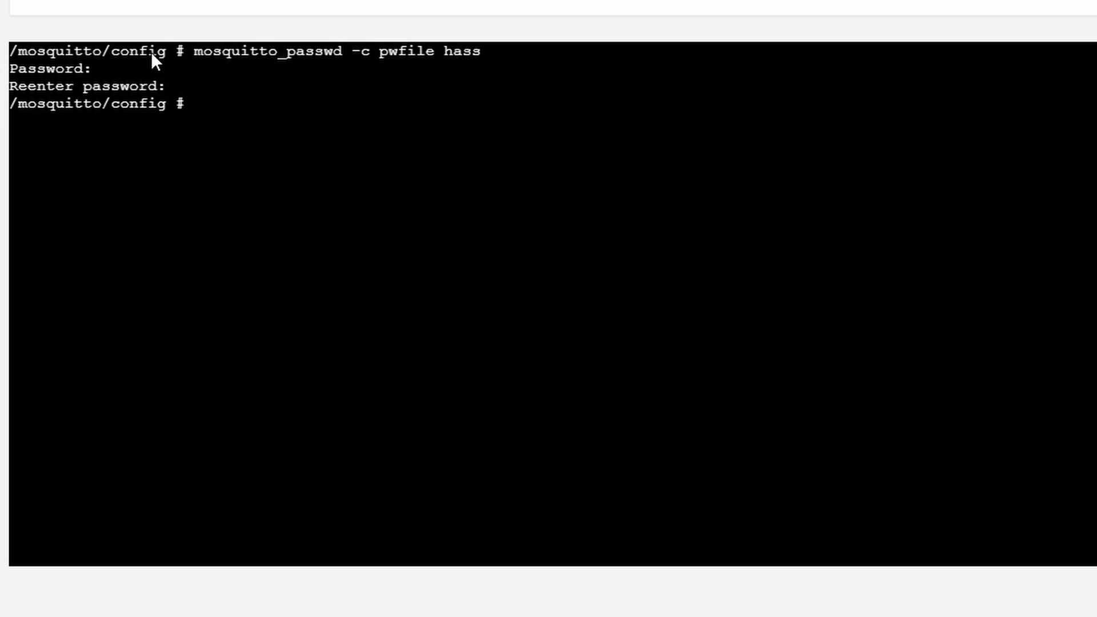
text(vi pwfile)
key(Return)
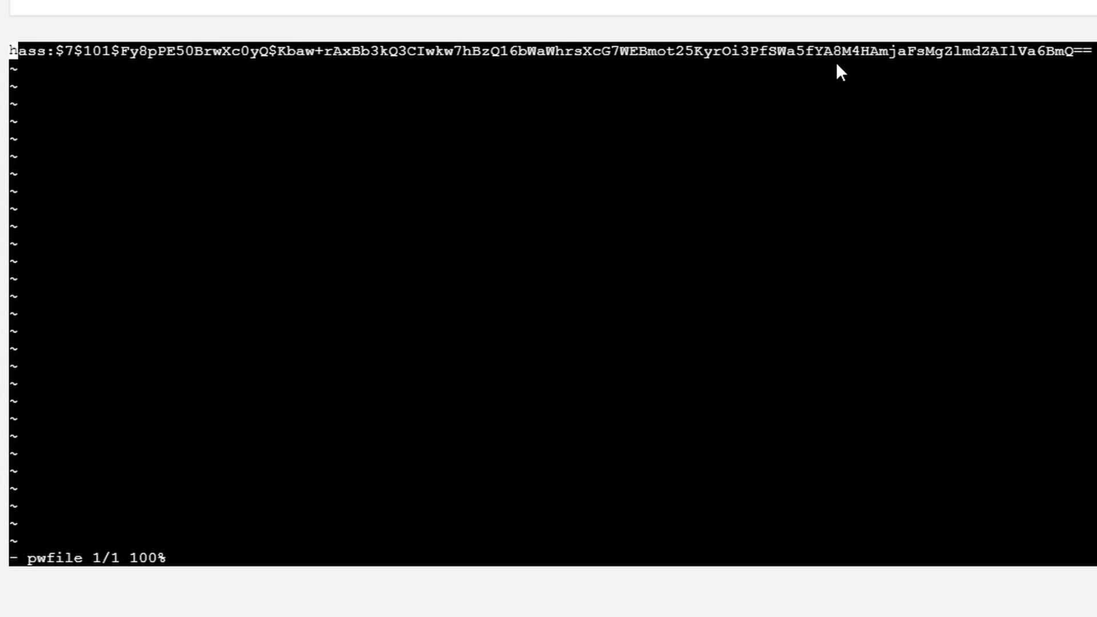
key(shift+colon)
text(q!)
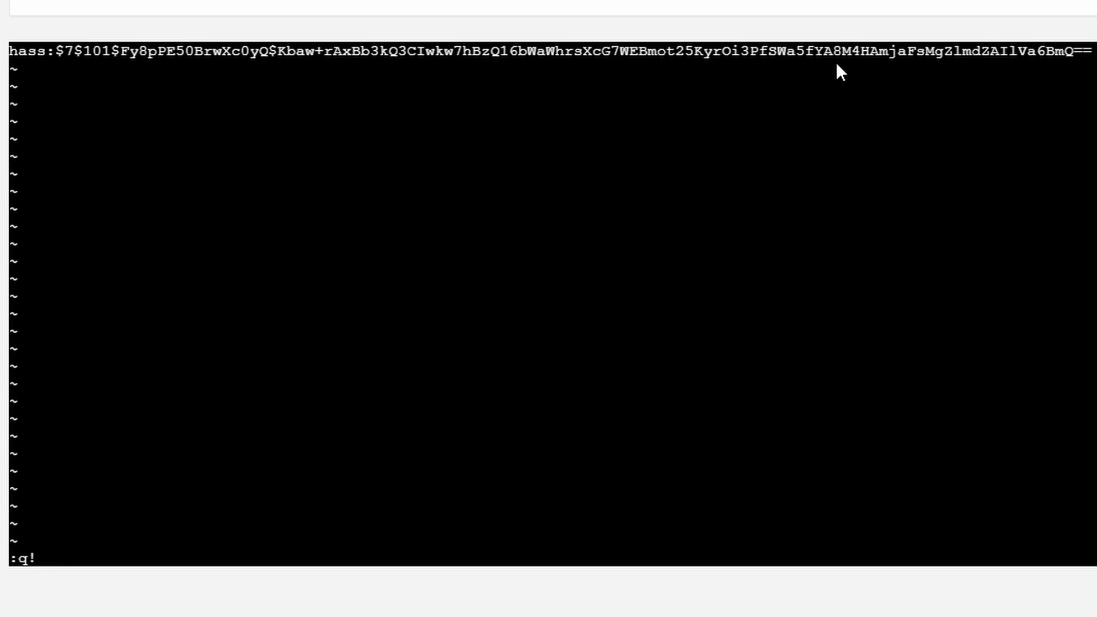
key(Return)
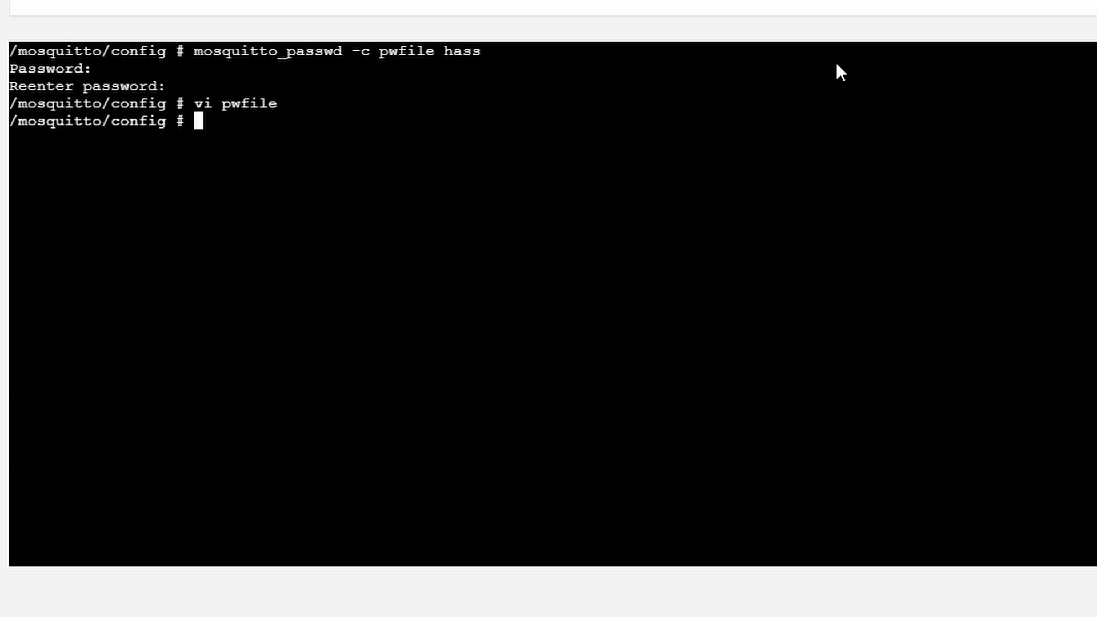
Add user home with its password to pwfile in batch mode, then reopen pwfile in vi
text(mosquitto_passwd -b)
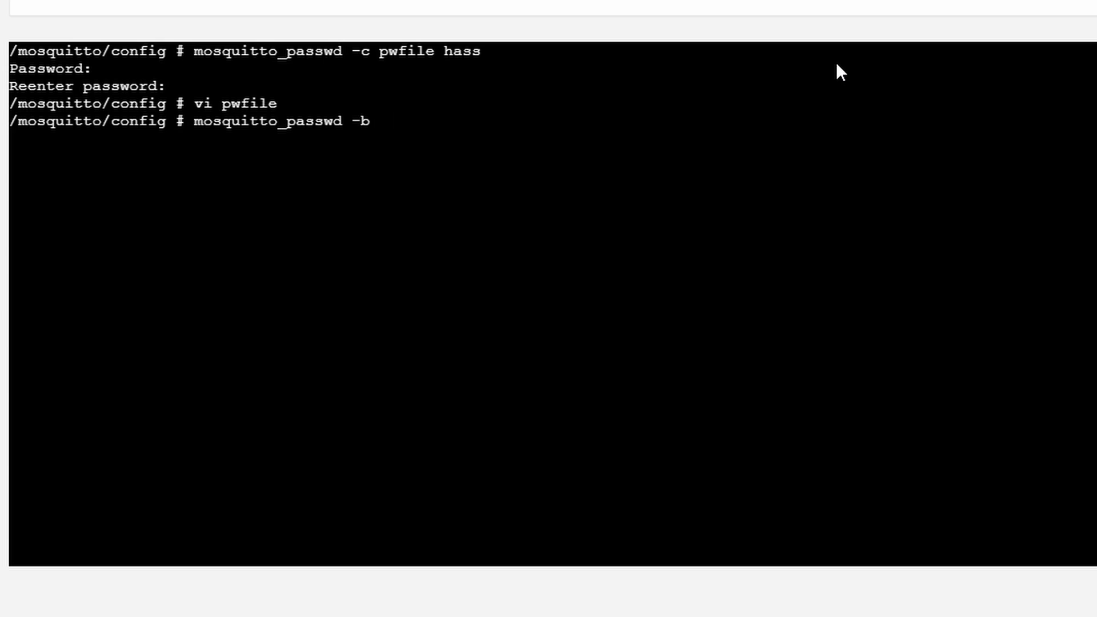
text( pwfile)
text(home )
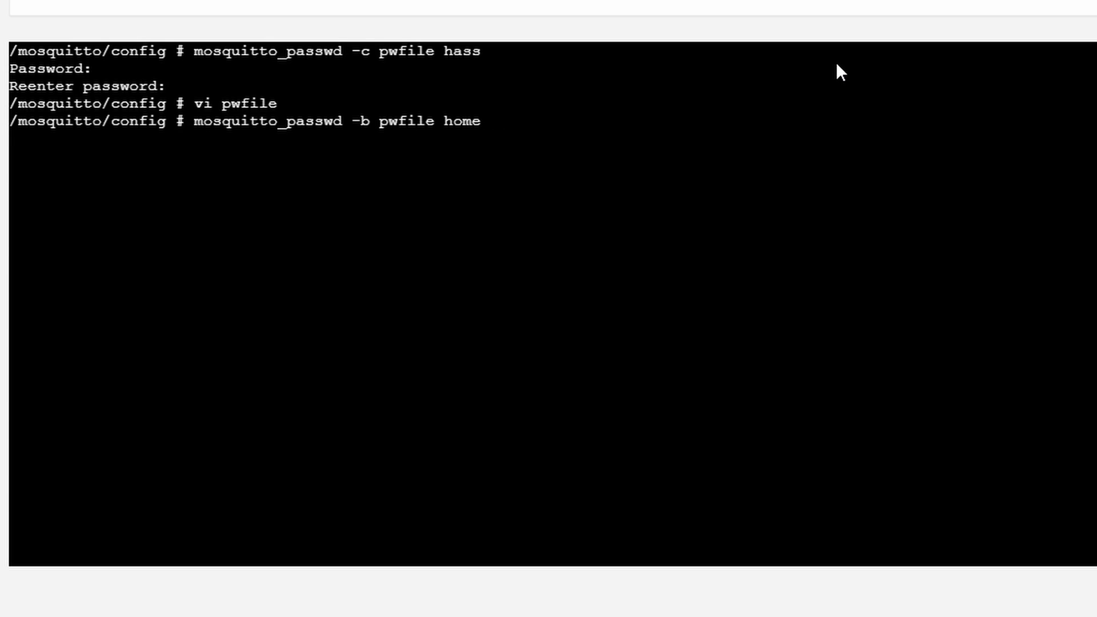
key(Return)
key(Up)
key(Up)
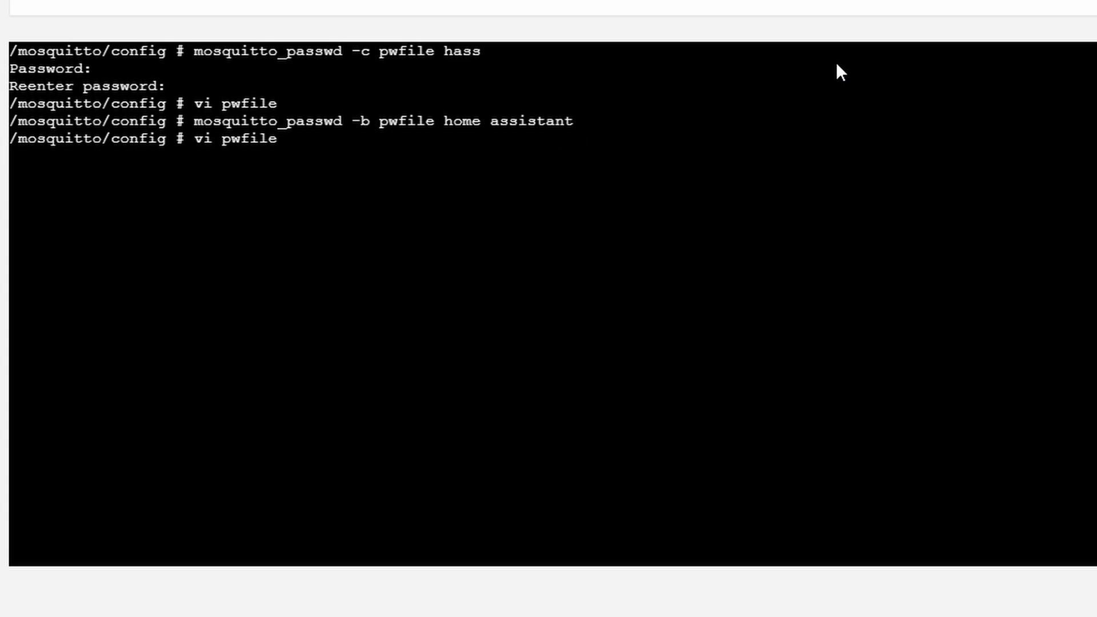
key(Return)
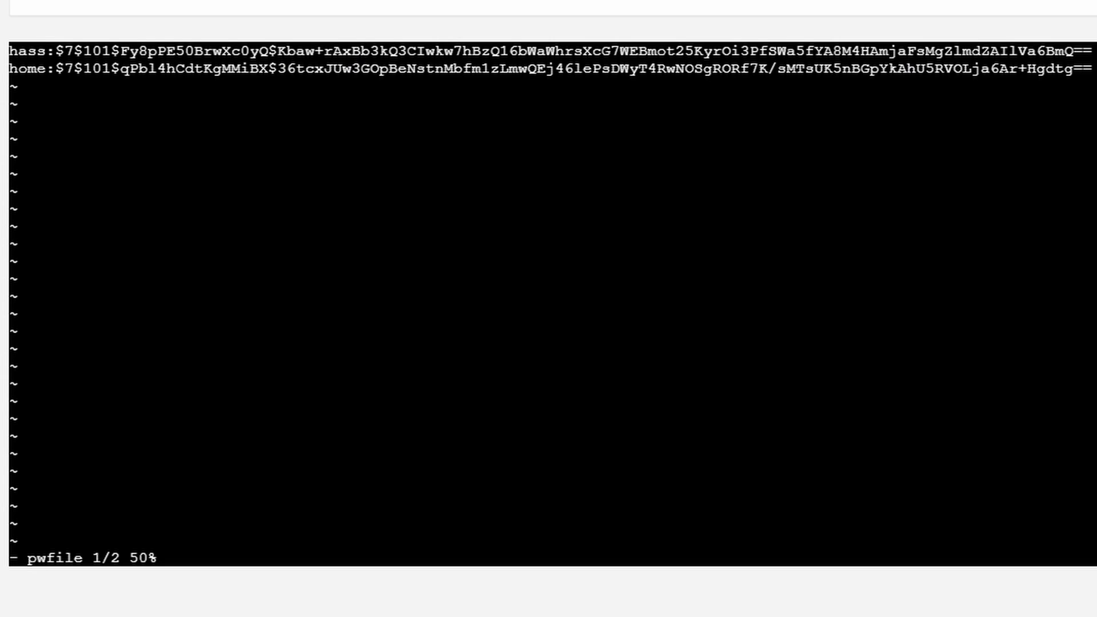
Quit vi with :q to leave the pwfile view and return to the shell prompt
text(:q!)
key(Return)
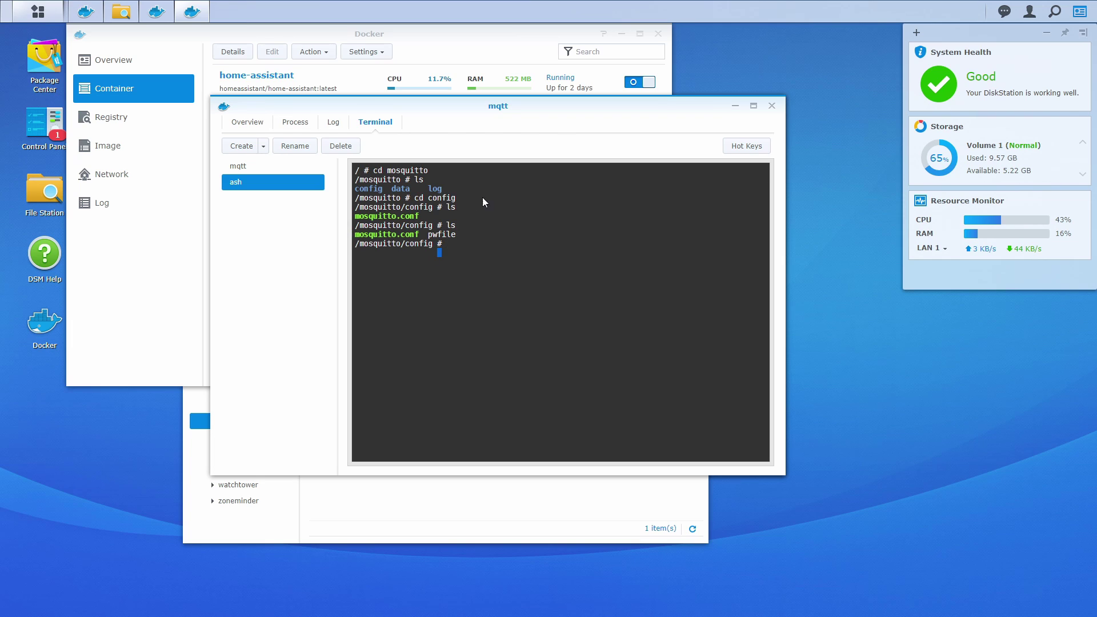
Remove the # from line 4 of docker/mqtt/config/mosquitto.conf to enable password_file, then save
click(494, 496)
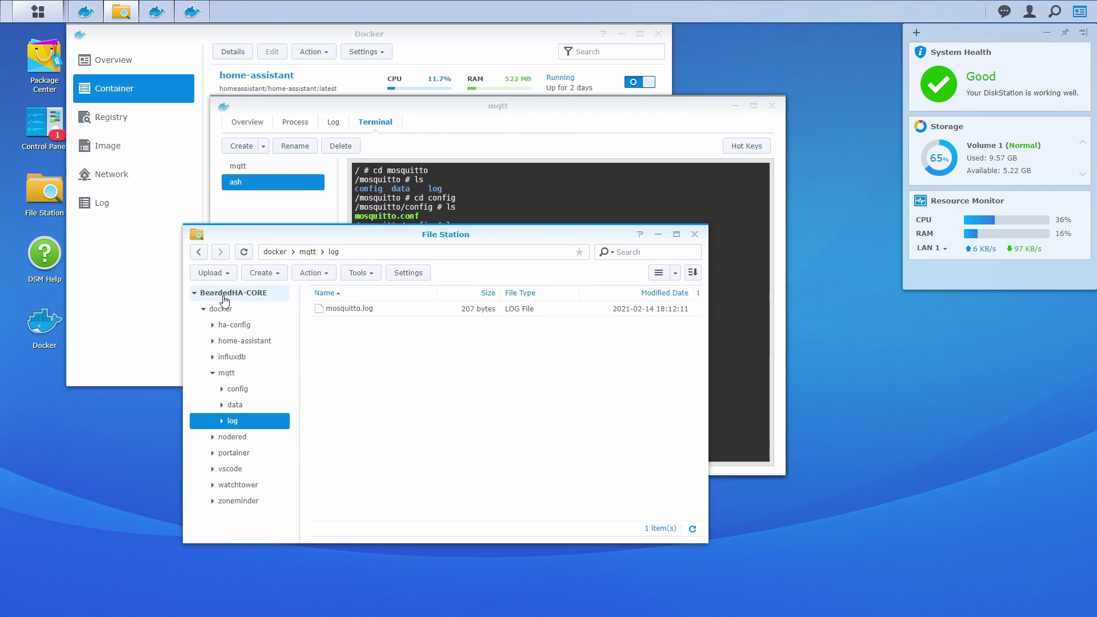
click(238, 395)
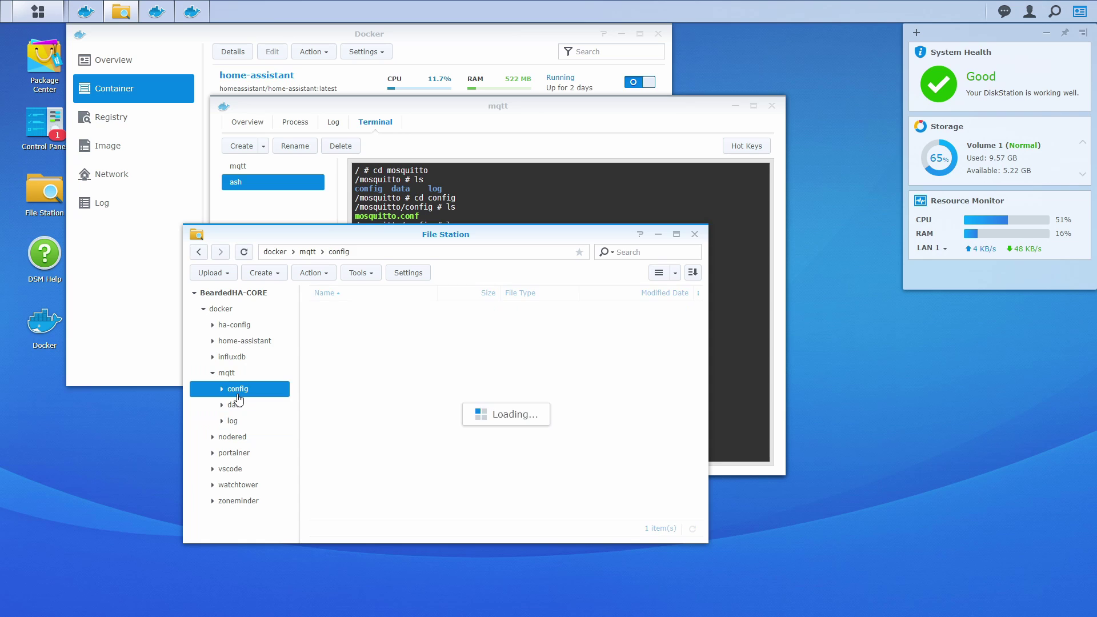
double_click(345, 311)
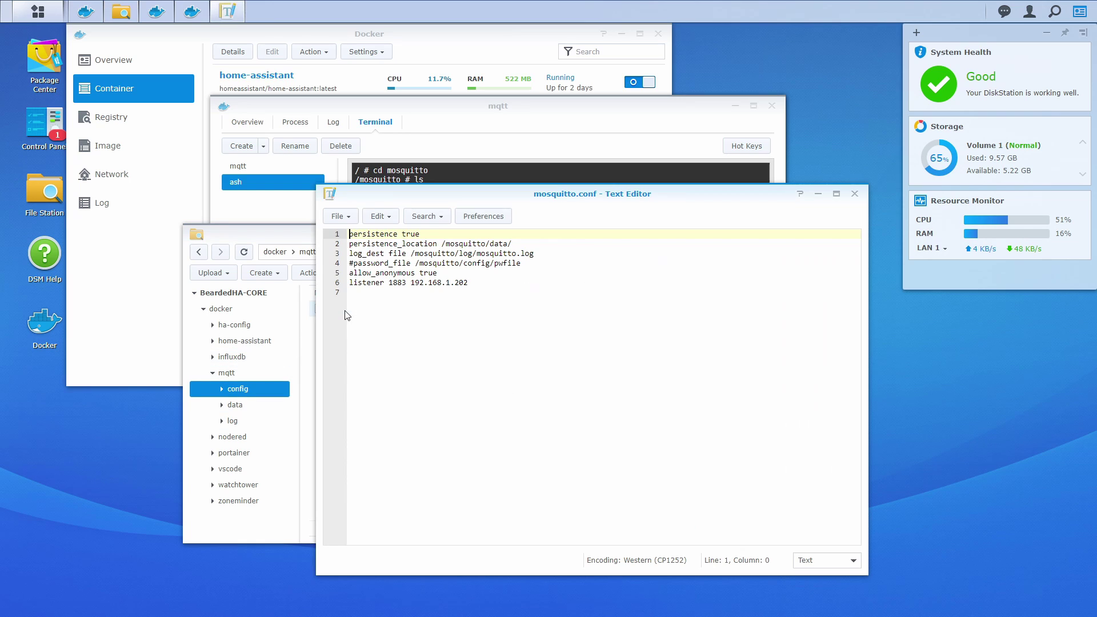
click(350, 264)
key(Delete)
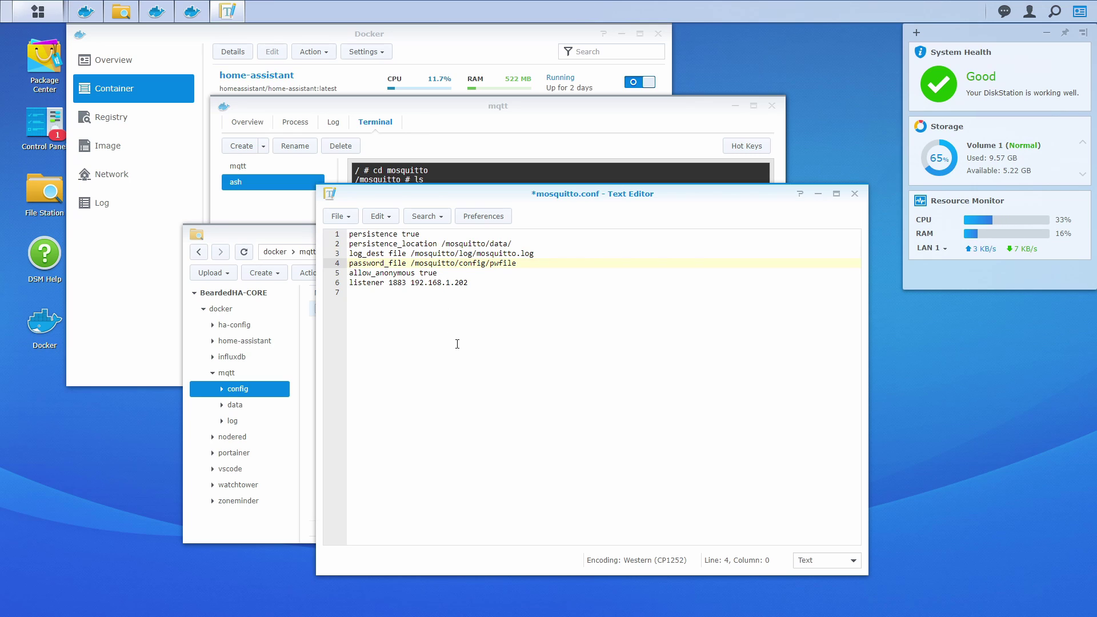
key(ctrl+s)
Close the mosquitto.conf editor and restart the mqtt container from Docker's container list
click(854, 194)
click(432, 51)
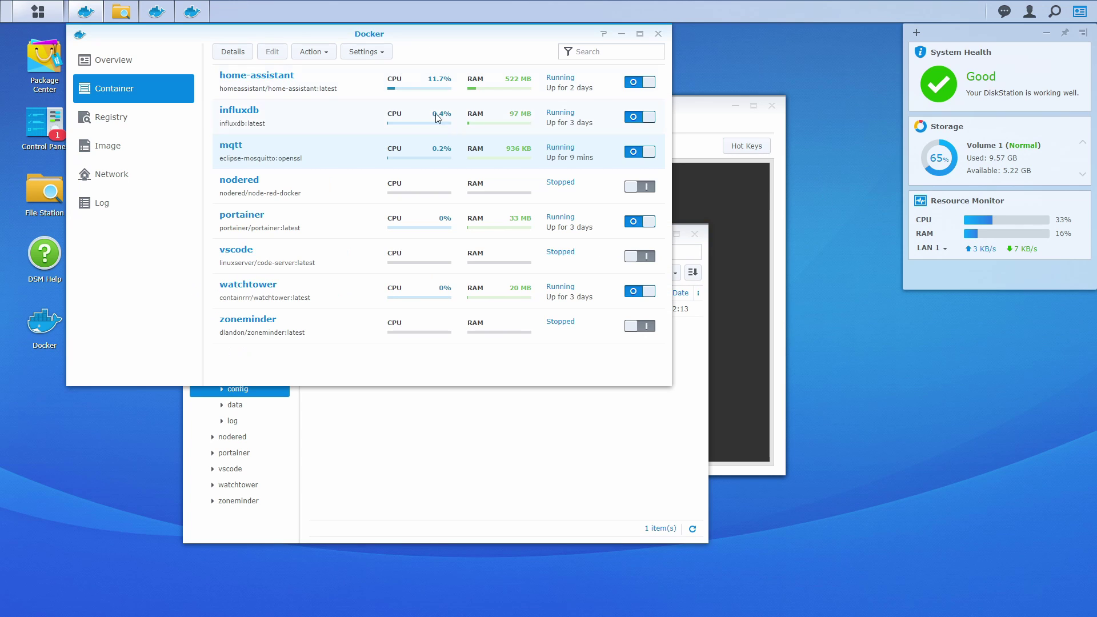
right_click(589, 155)
mouse_move(619, 176)
click(692, 214)
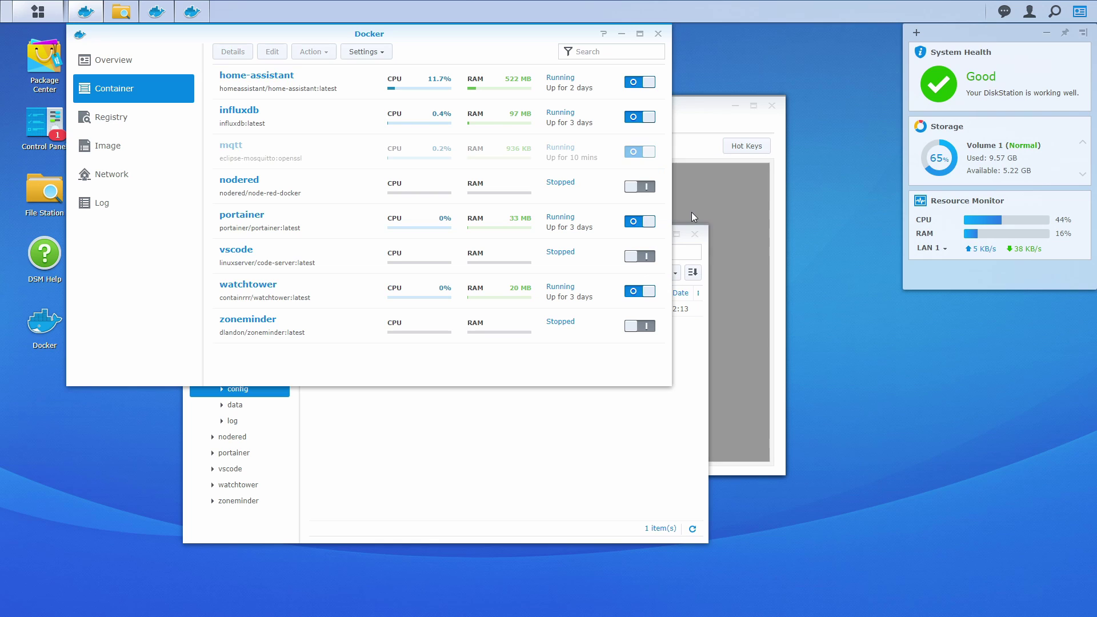
Close the mqtt container window, confirming that all its terminals close
click(699, 145)
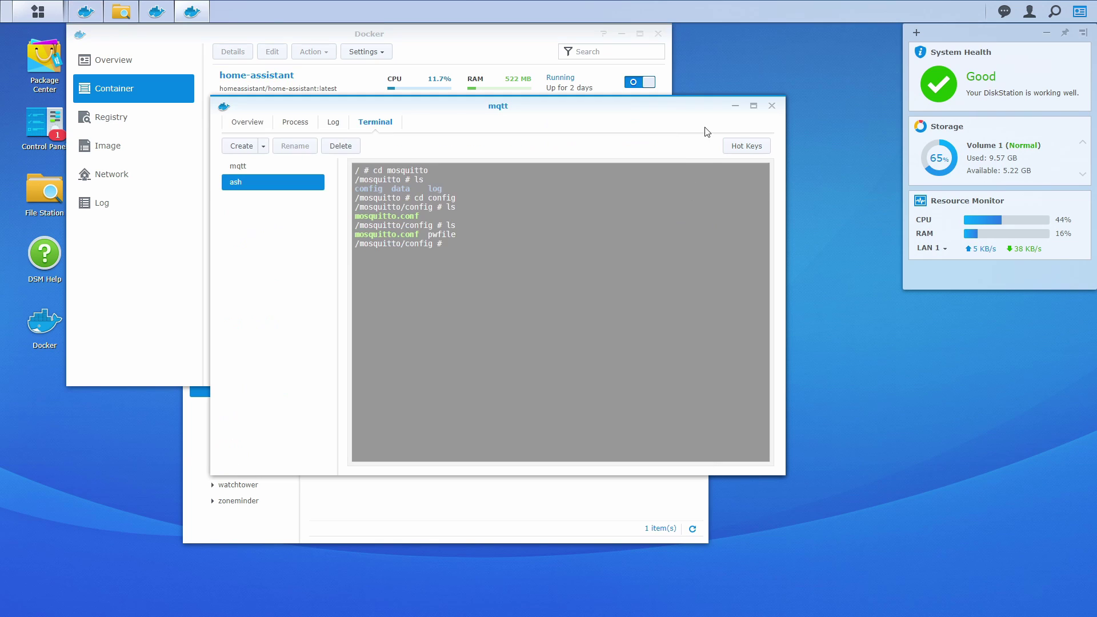
click(770, 108)
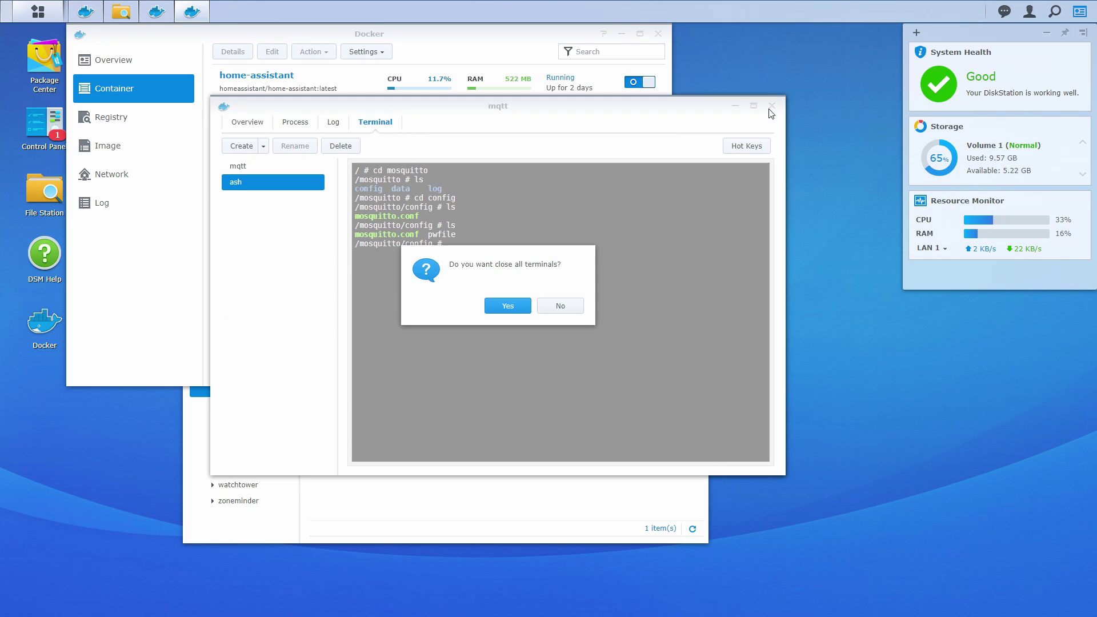
click(503, 304)
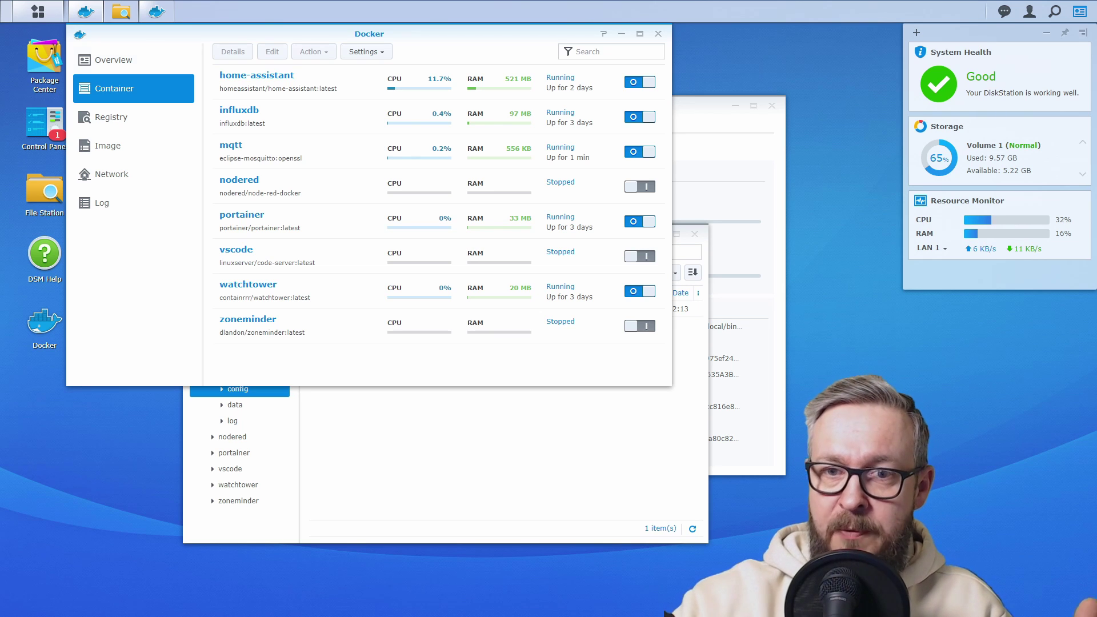
Reopen mosquitto.conf and highlight the now-enabled password_file /mosquitto/config/pwfile path
click(384, 434)
double_click(380, 316)
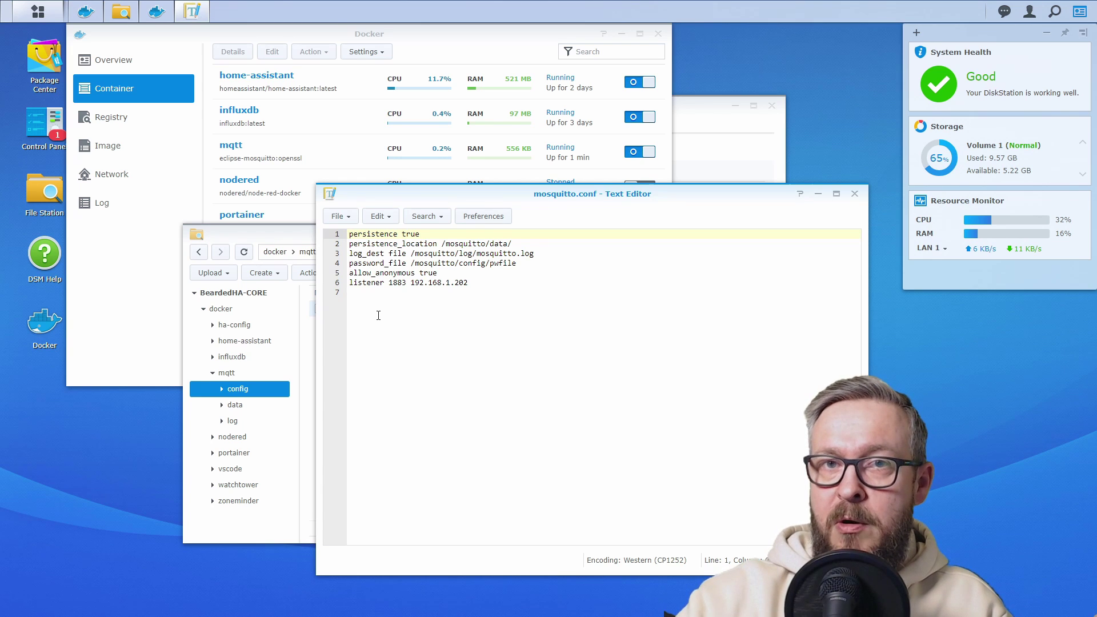
click(443, 264)
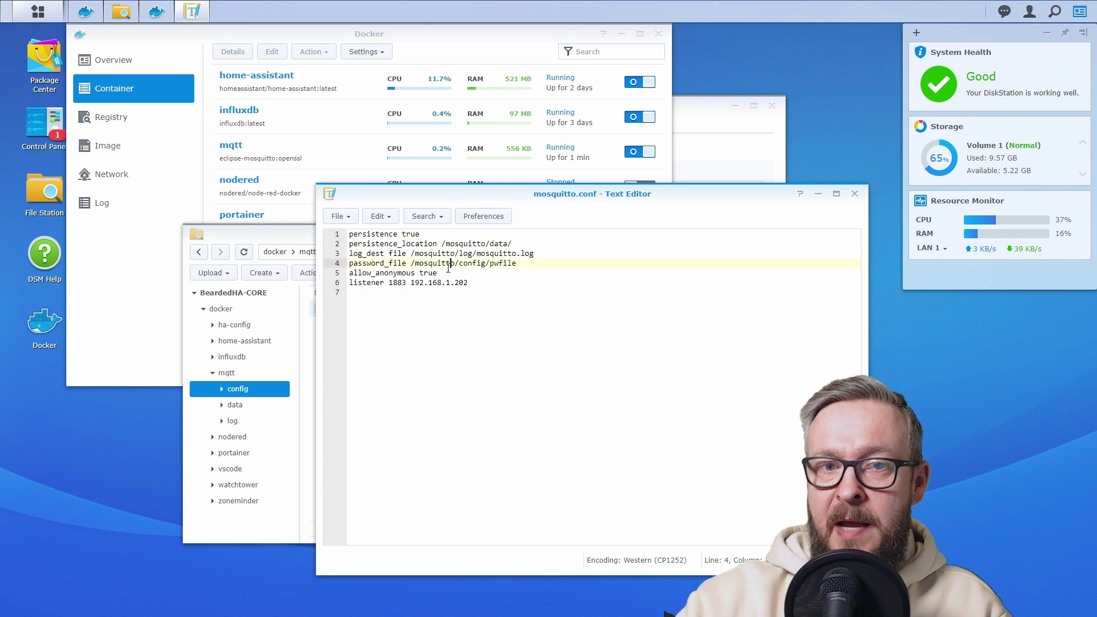
drag(441, 269, 372, 274)
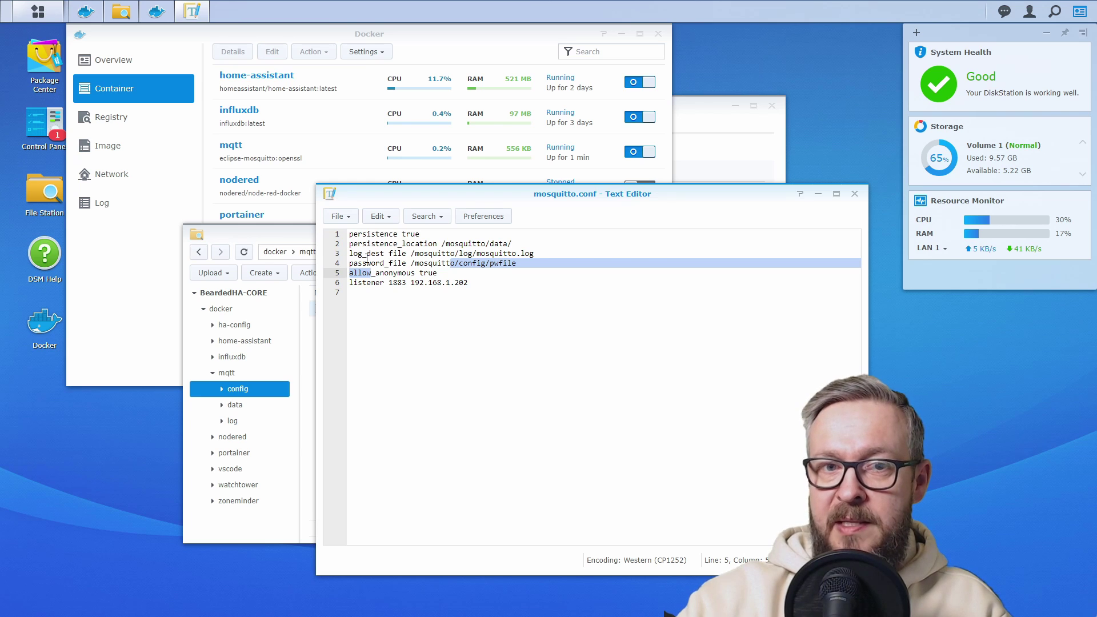
click(463, 273)
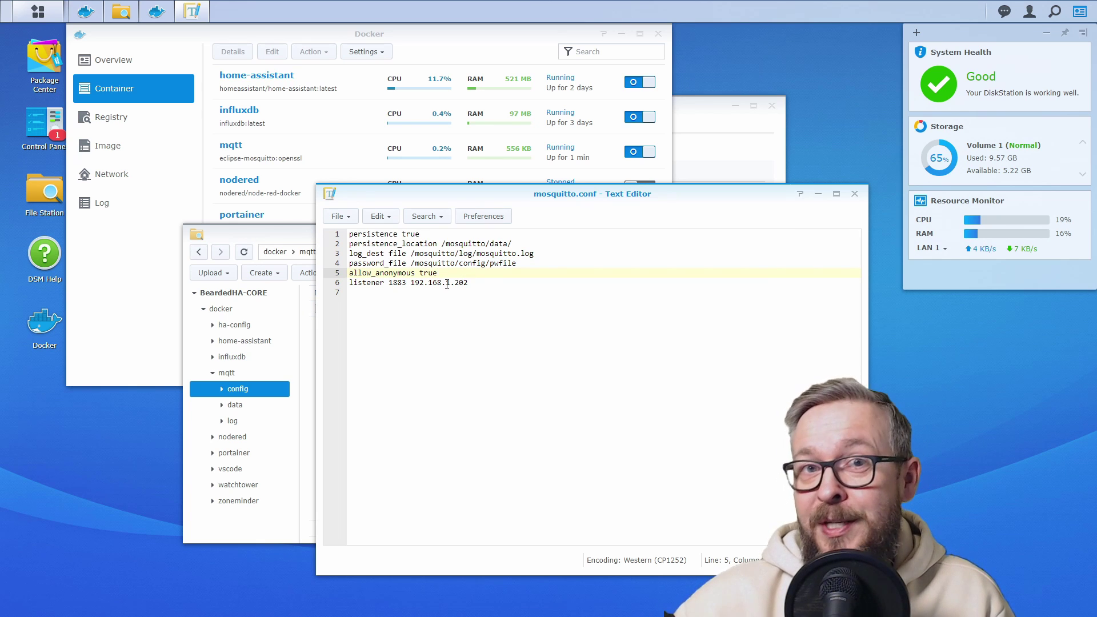